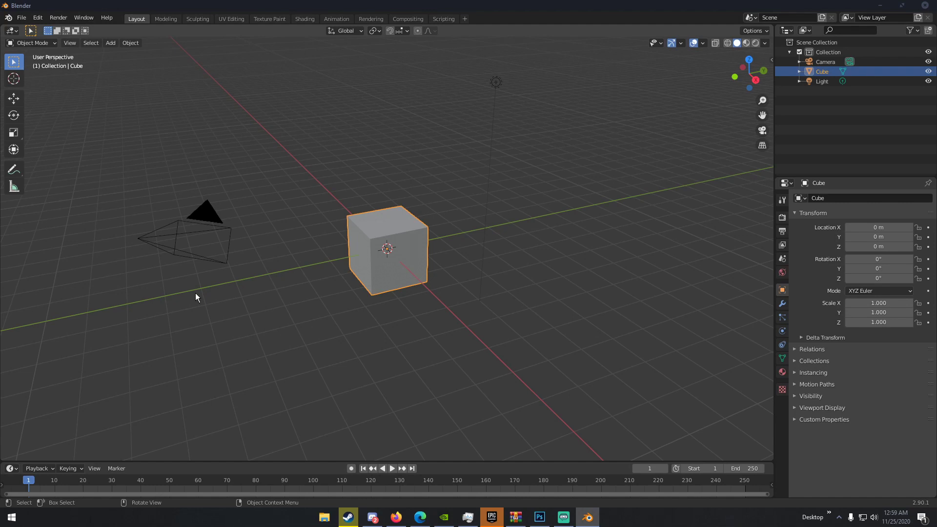
Remove the default cube with Delete, leaving just the camera and light
middle_drag(303, 248, 382, 253)
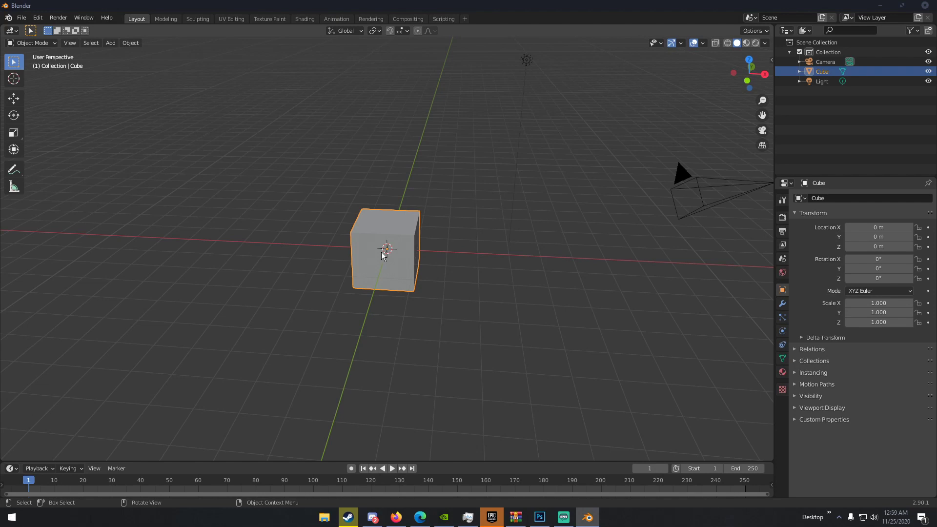
key(Delete)
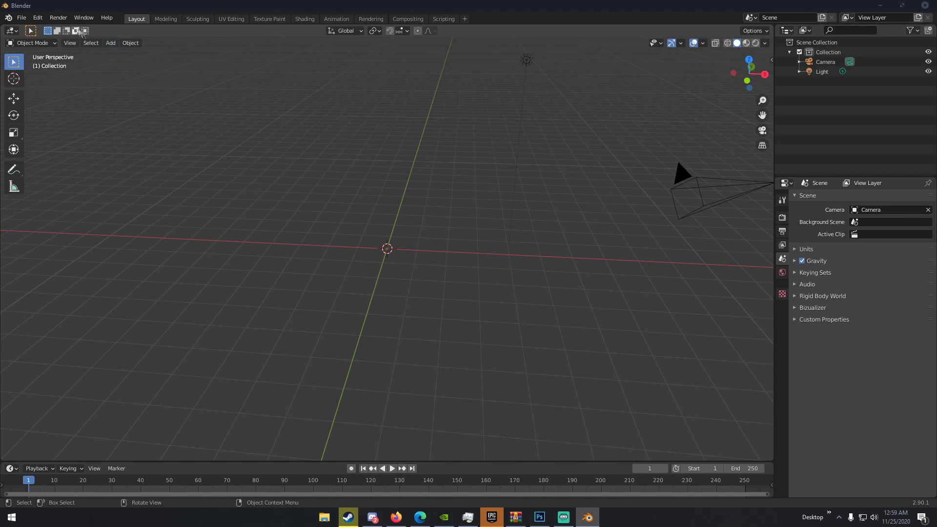
middle_drag(364, 179, 380, 185)
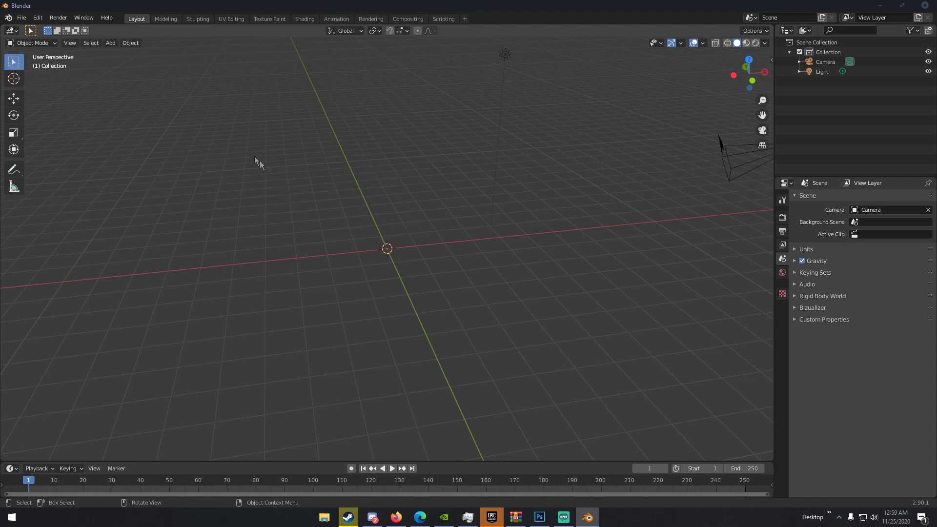
click(37, 18)
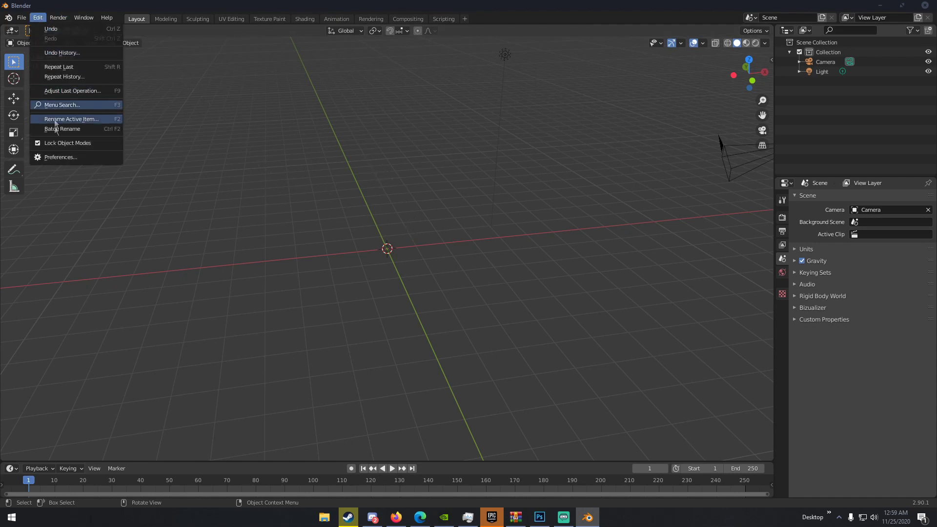
In Preferences, search add-ons for 'lands' and confirm A.N.T. Landscape is enabled
click(60, 155)
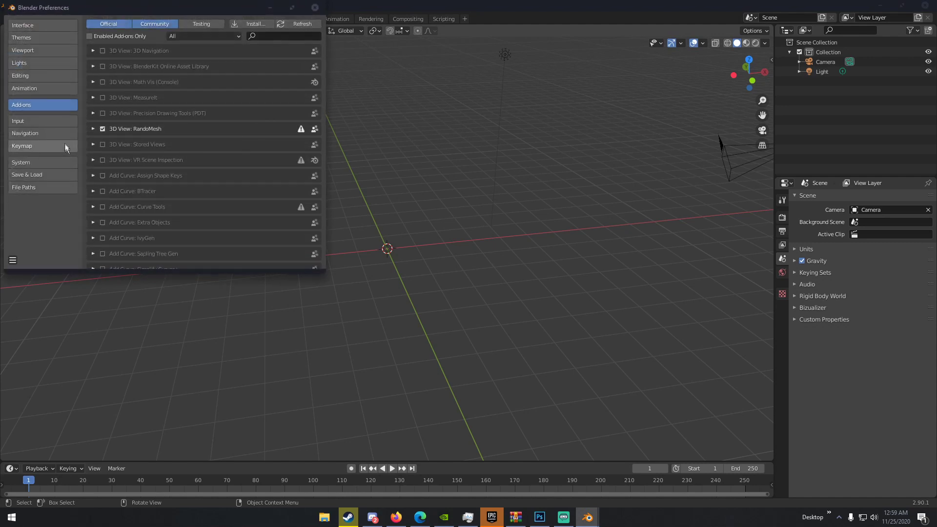
click(271, 37)
text(lands)
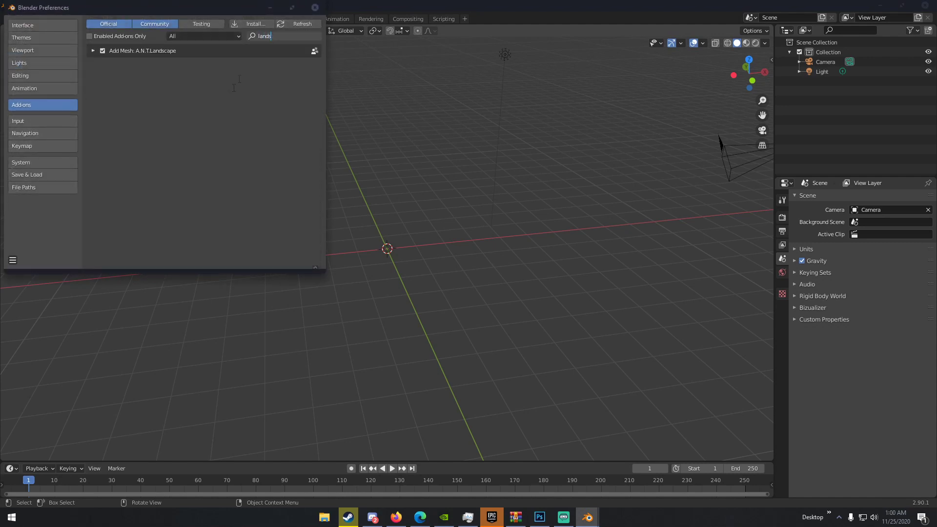
key(Return)
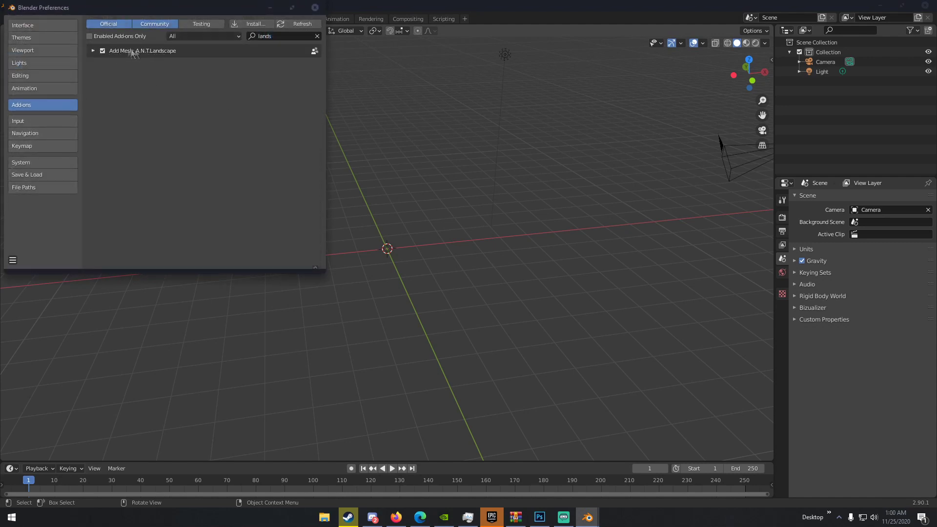
click(12, 260)
Search add-ons for 'node' to confirm Node Wrangler is enabled, then close Preferences
click(279, 36)
text(nod)
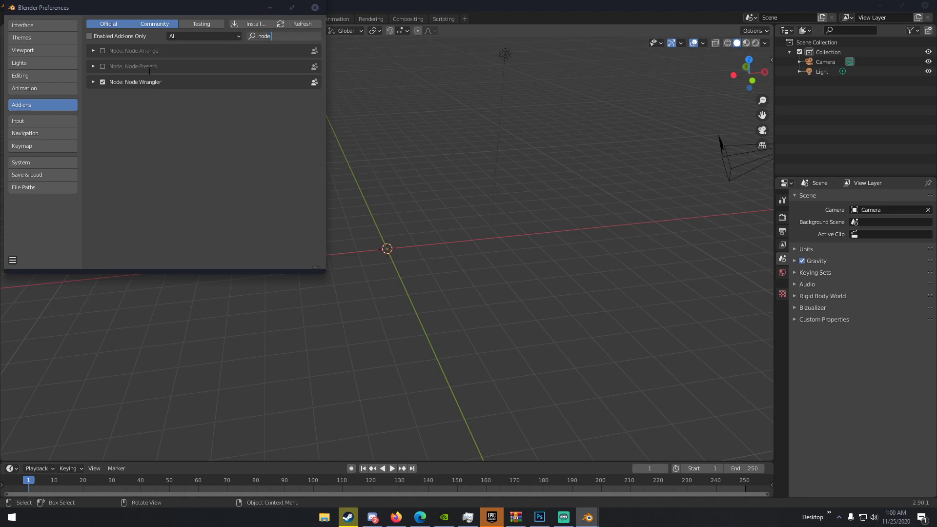
text(e)
key(Return)
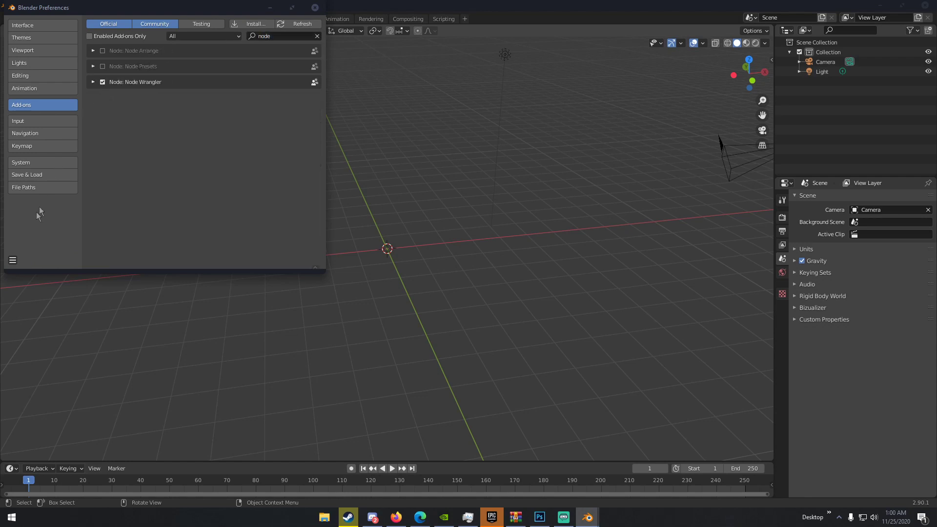
click(13, 260)
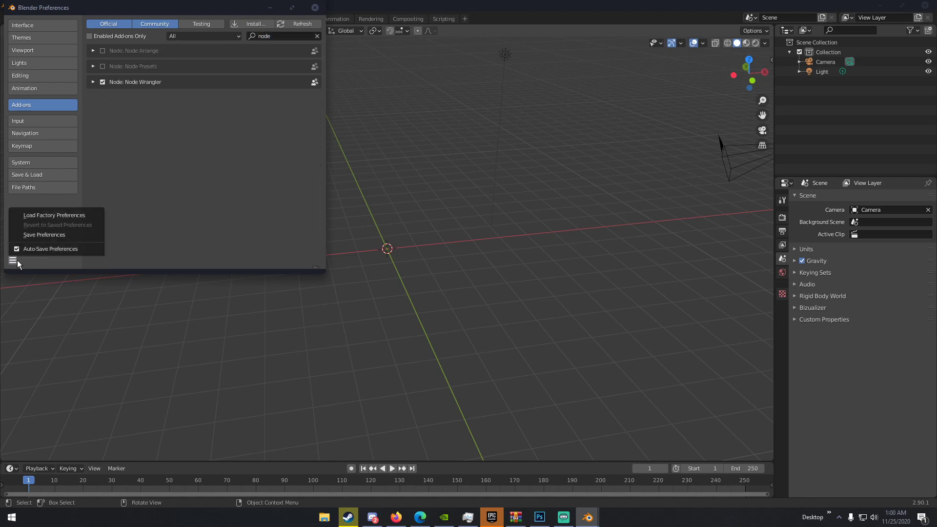
click(315, 8)
Add a Landscape terrain mesh from the Shift+A Mesh menu
middle_drag(363, 188, 403, 188)
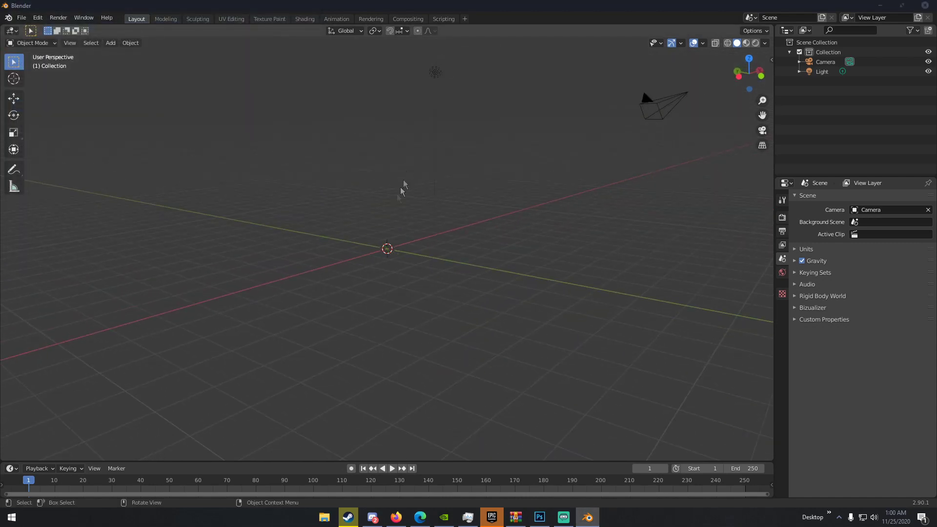
key(shift+a)
mouse_move(383, 228)
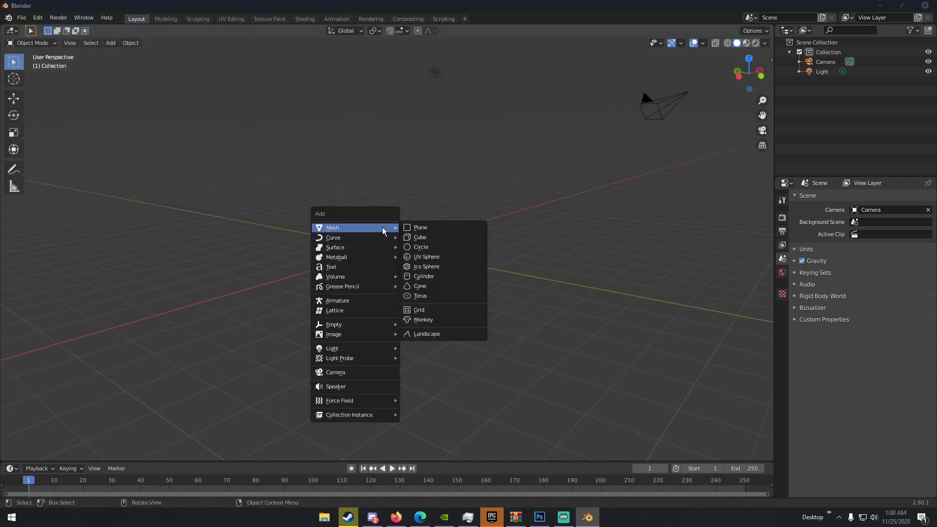
click(422, 335)
middle_drag(422, 338, 383, 272)
scroll(419, 244, up, 5)
middle_drag(419, 244, 393, 252)
scroll(403, 253, up, 4)
scroll(393, 252, down, 4)
Scale the landscape up to 13.918 on all axes
key(s)
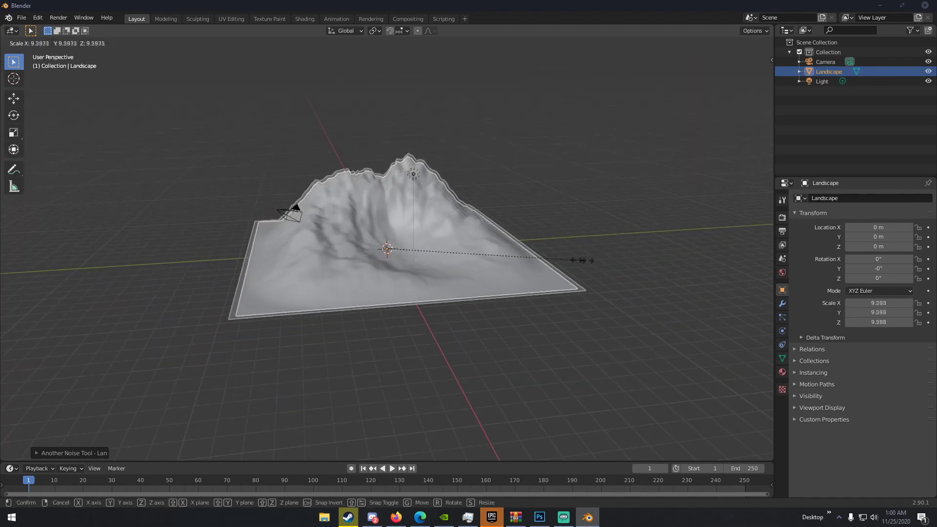
click(511, 236)
middle_drag(511, 236, 495, 276)
scroll(502, 224, up, 4)
scroll(391, 236, up, 8)
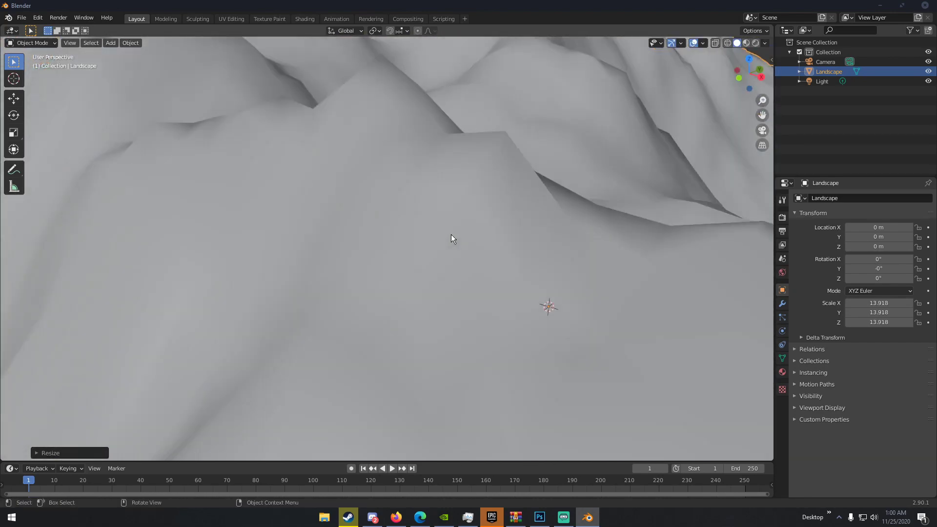
scroll(458, 264, down, 8)
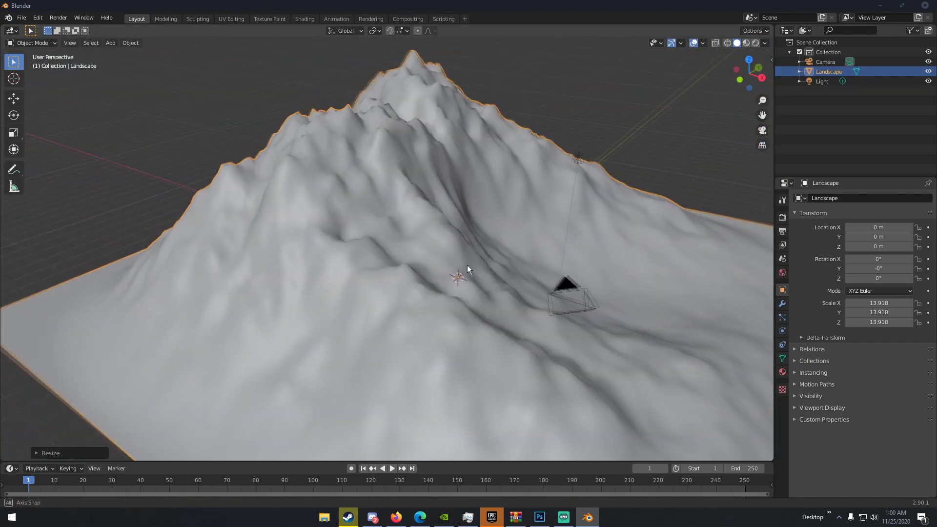
Toggle the landscape into Edit Mode to inspect the mesh, then back to Object Mode
key(Tab)
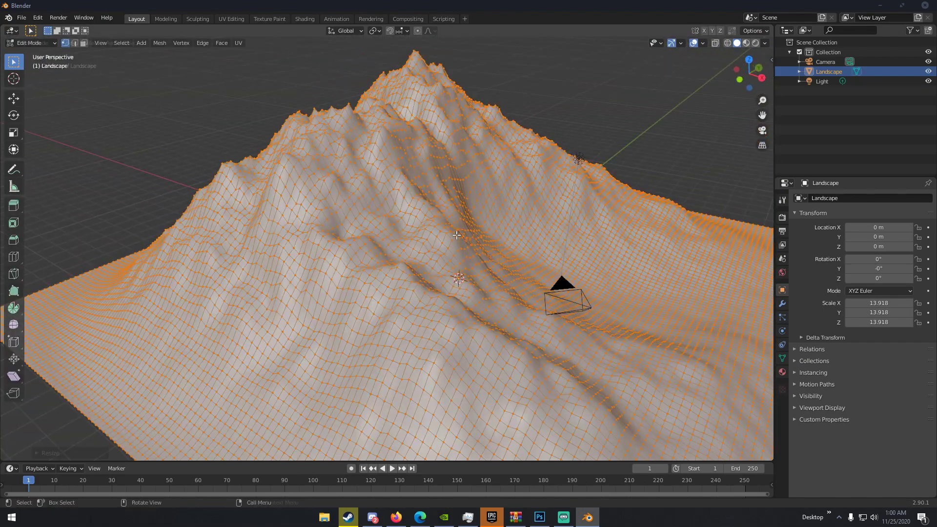
middle_drag(456, 236, 395, 234)
scroll(395, 234, up, 6)
scroll(396, 234, down, 8)
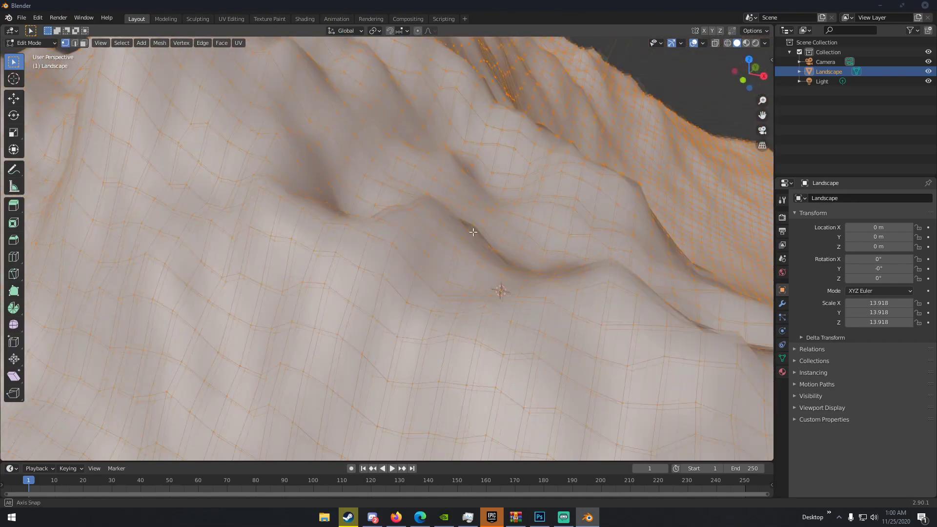
key(Tab)
middle_drag(473, 236, 537, 238)
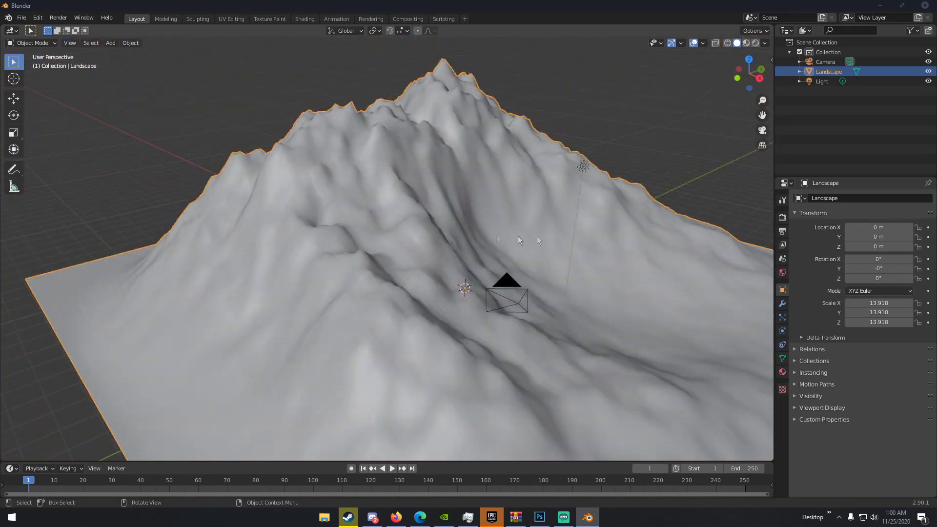
Add a Subdivision Surface modifier at viewport level 2 and apply it to the landscape
click(781, 304)
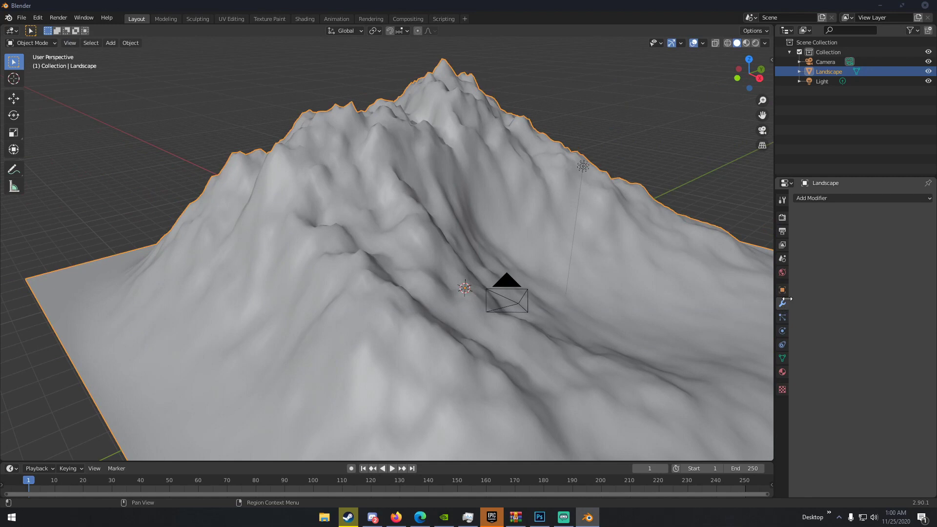
click(811, 201)
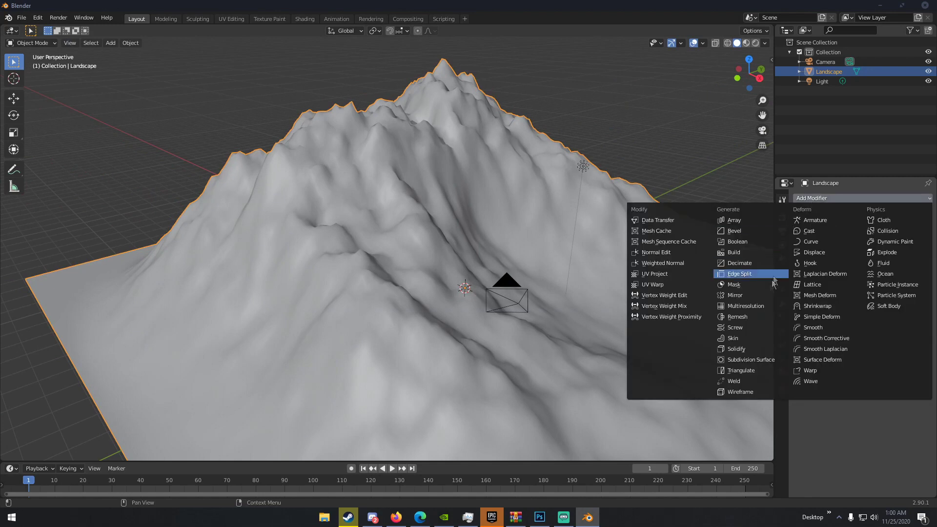
click(751, 364)
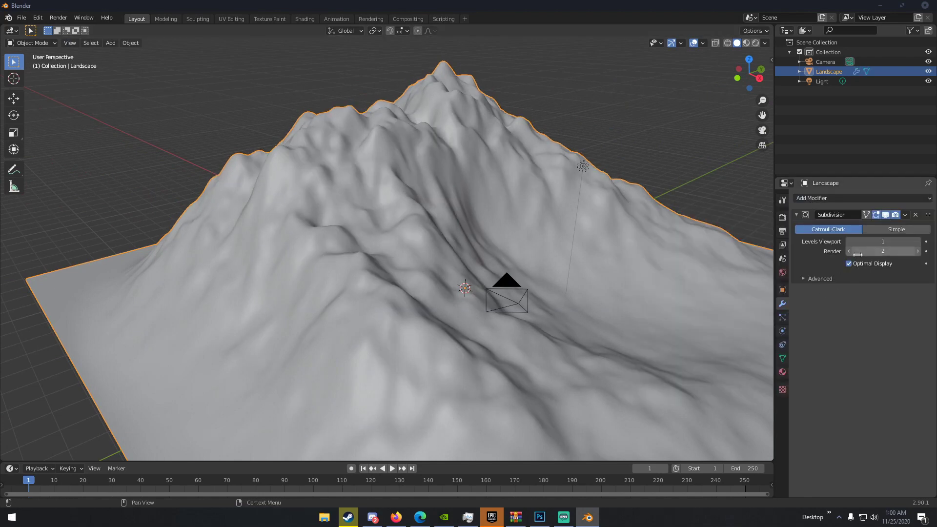
drag(881, 244, 895, 244)
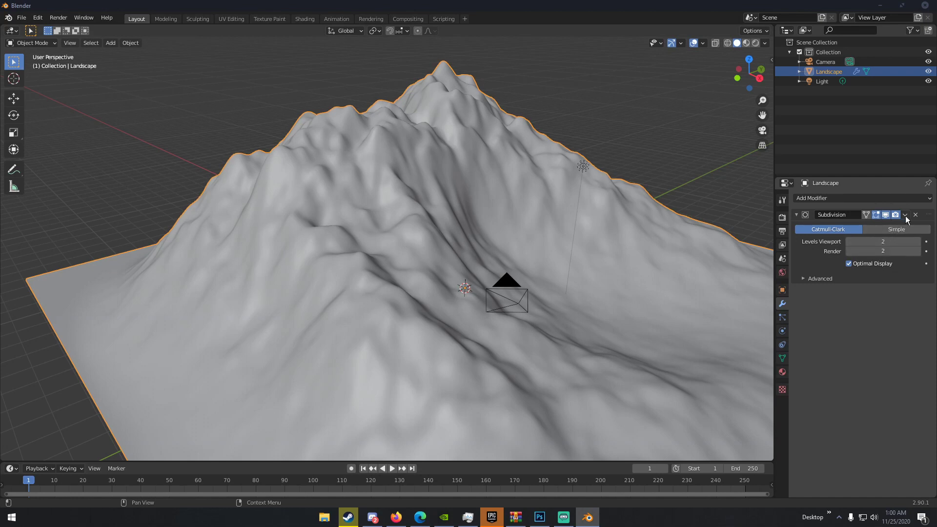
click(906, 216)
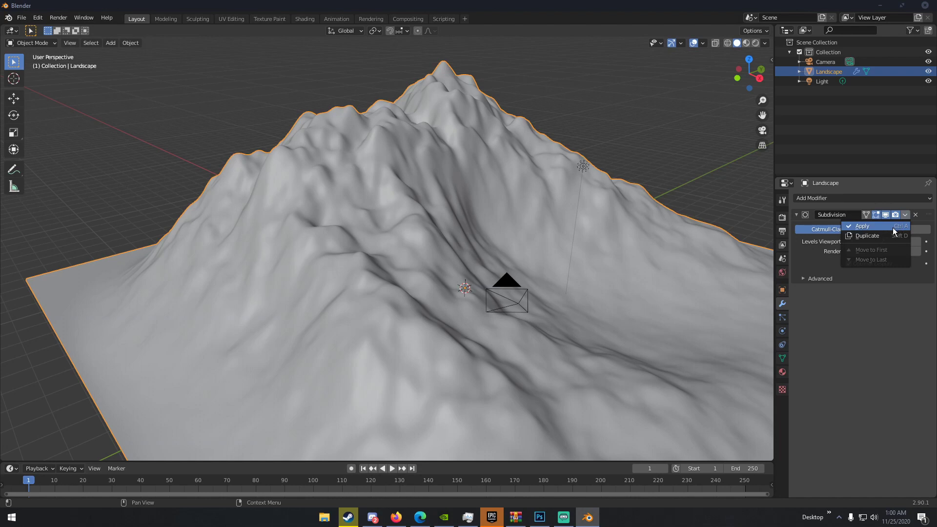
click(894, 231)
middle_drag(634, 258, 523, 265)
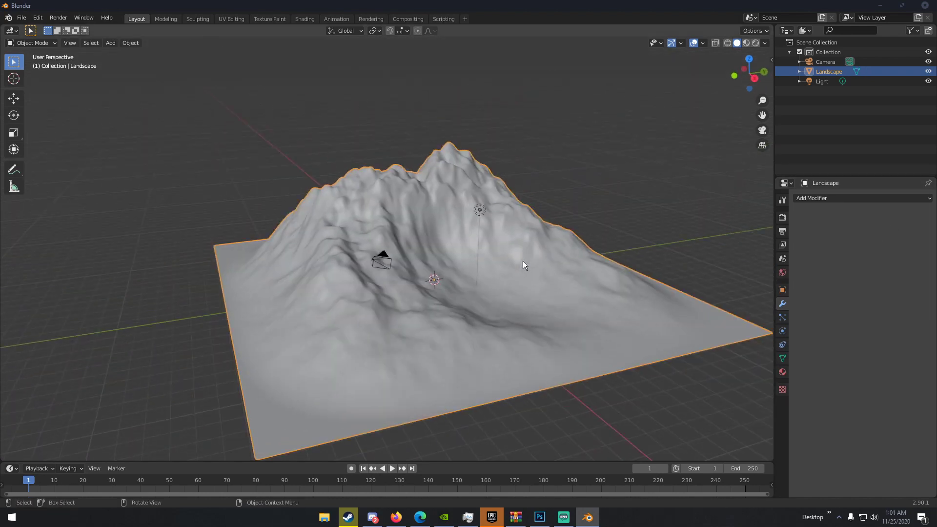
click(419, 517)
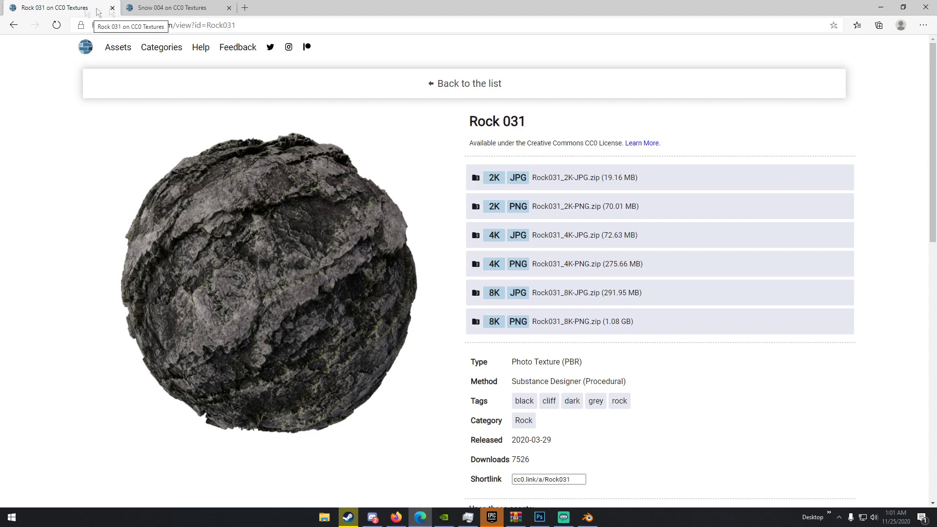
Compare the Rock 031 and Snow 004 texture tabs on cc0textures.com, then return to Blender
click(172, 8)
click(66, 6)
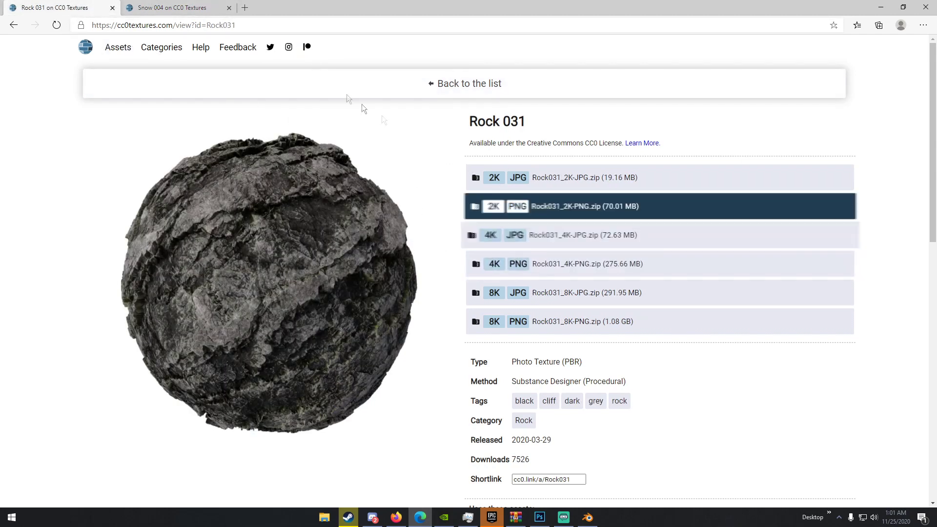
click(172, 8)
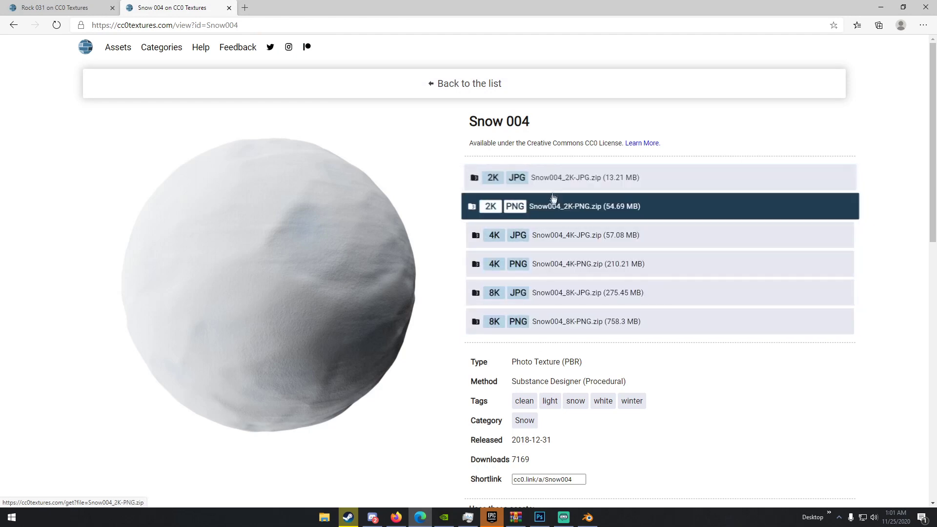
click(67, 5)
click(163, 7)
click(69, 4)
click(135, 10)
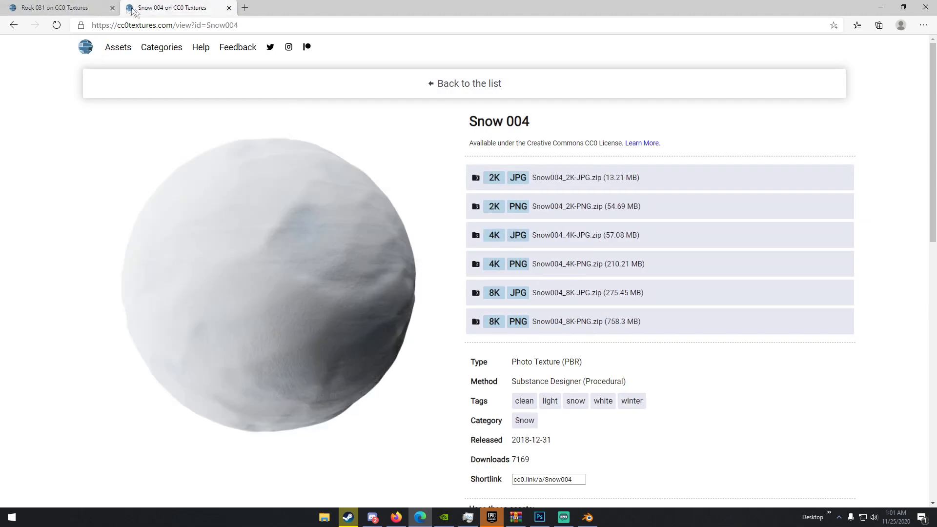
click(19, 7)
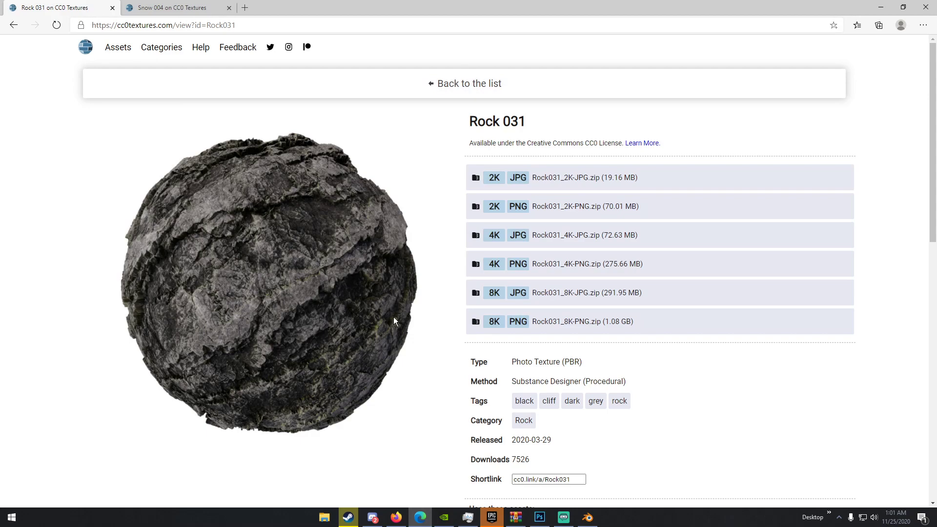
click(593, 518)
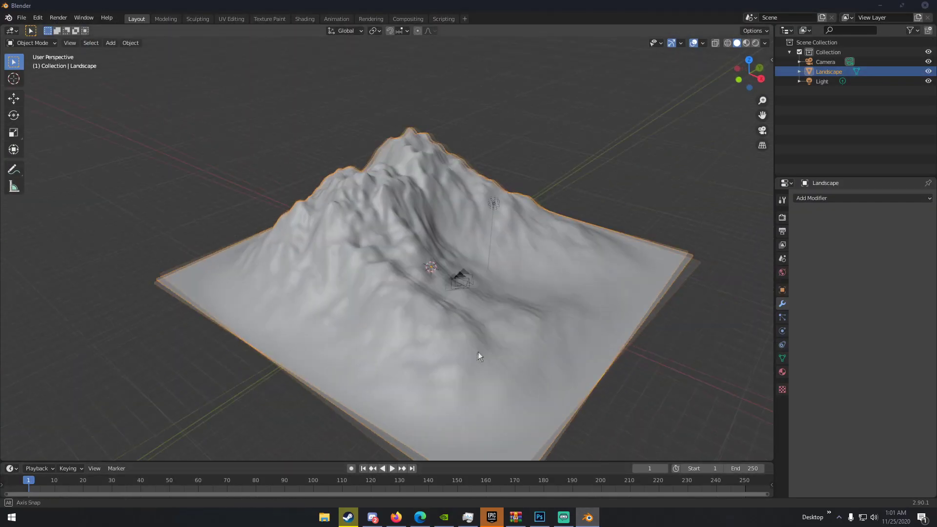
Split the viewport and make the left area a Shader Editor with its sidebar hidden
middle_drag(479, 353, 459, 330)
scroll(471, 330, down, 4)
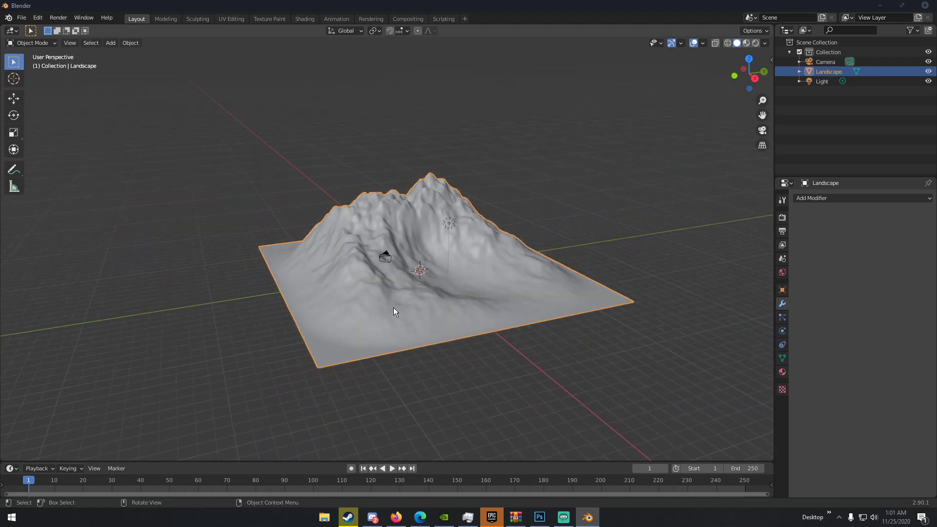
middle_drag(394, 308, 399, 312)
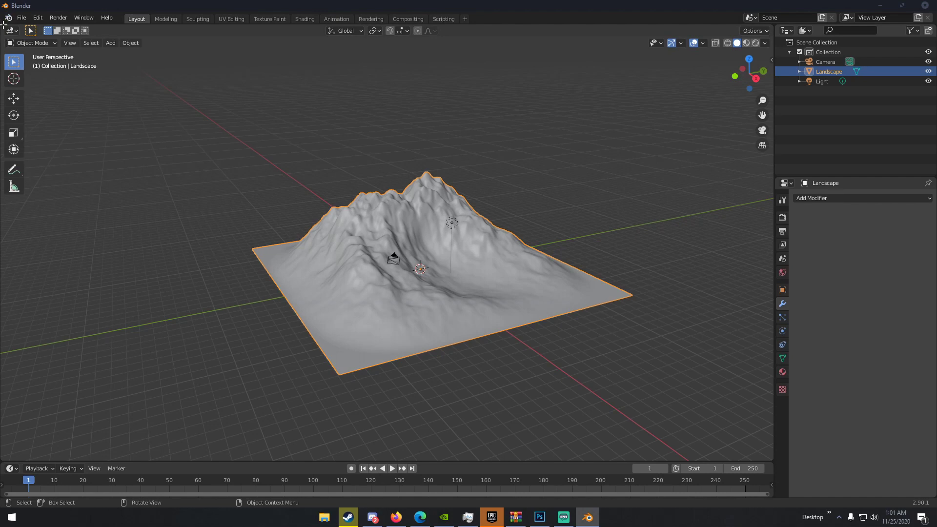
drag(3, 25, 340, 109)
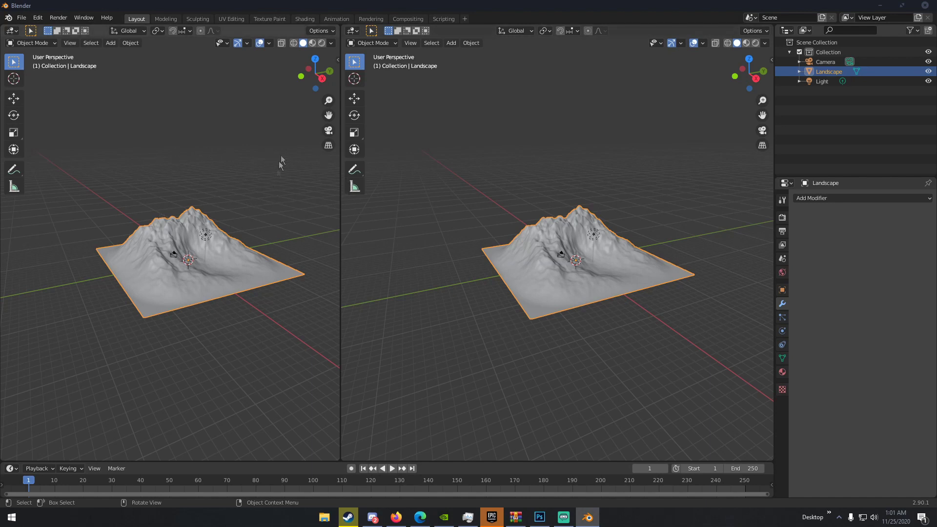
click(11, 31)
click(39, 120)
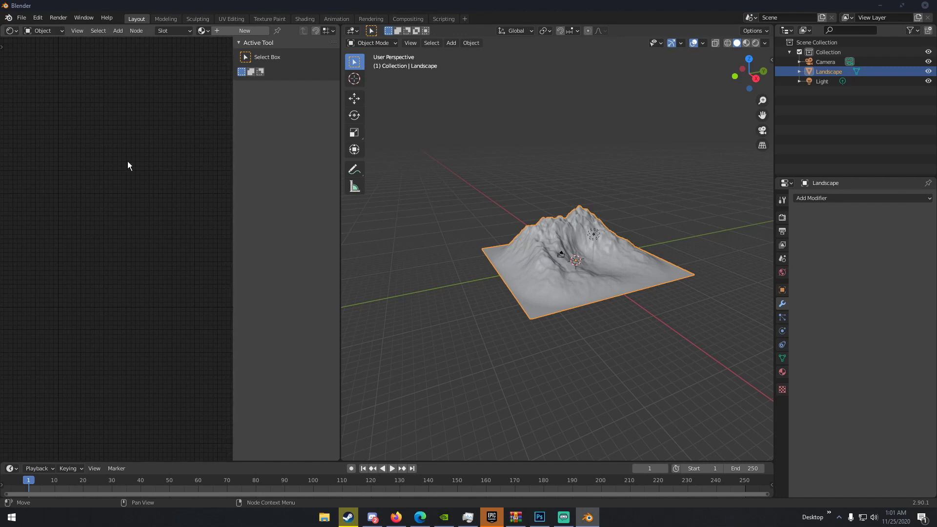
key(n)
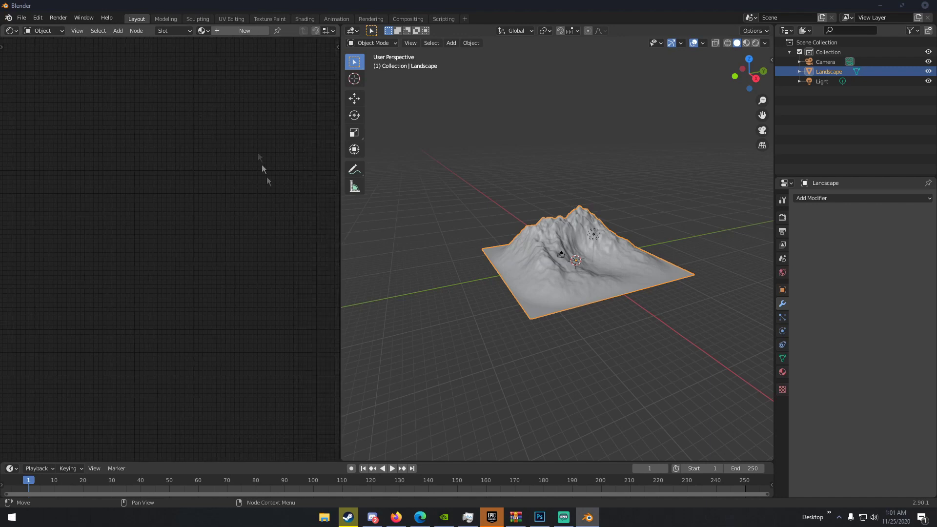
Create a new material, Material.001, for the landscape
click(226, 32)
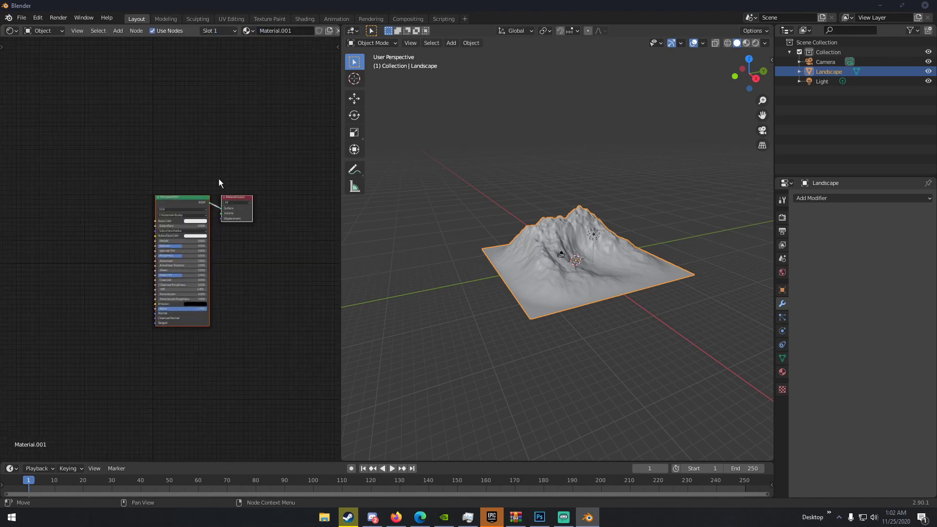
scroll(218, 178, up, 2)
scroll(547, 253, up, 5)
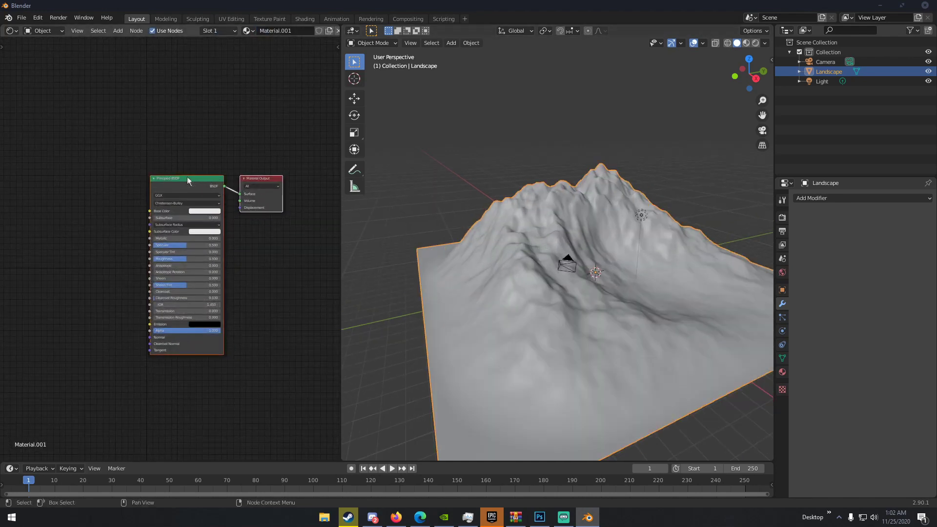
middle_drag(175, 167, 162, 165)
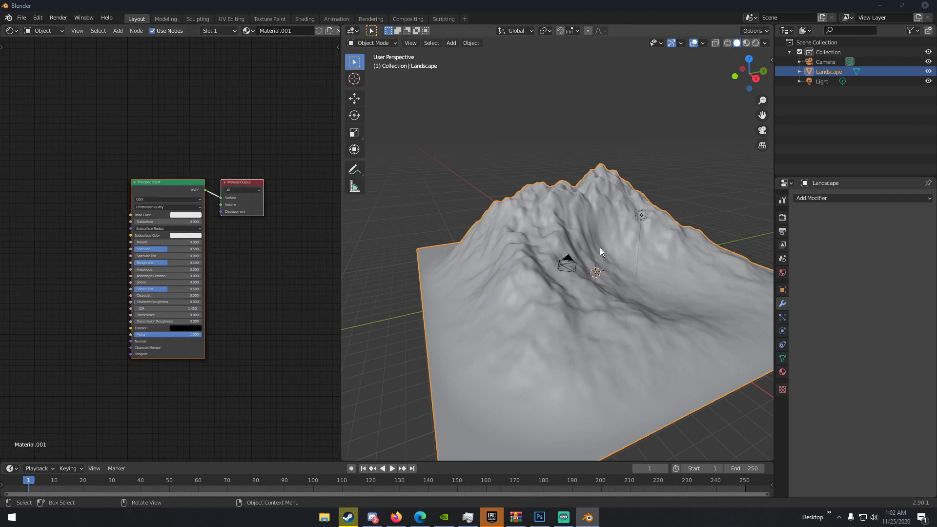
Set the render engine to Cycles with GPU Compute as the device
click(783, 218)
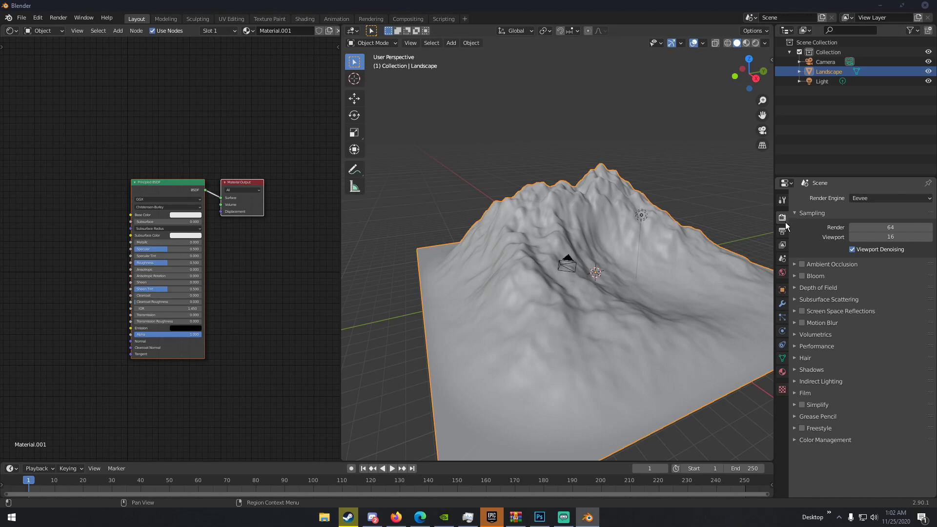
click(859, 199)
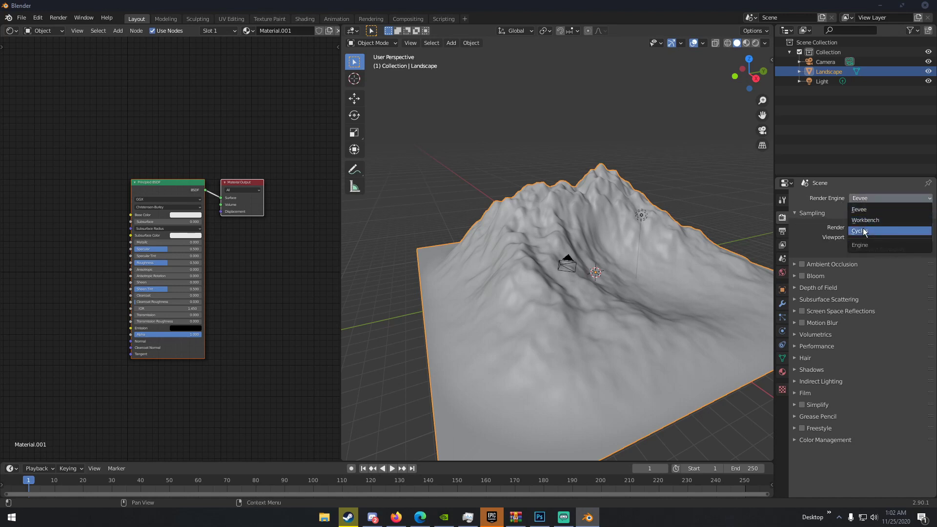
click(864, 231)
click(869, 223)
click(866, 247)
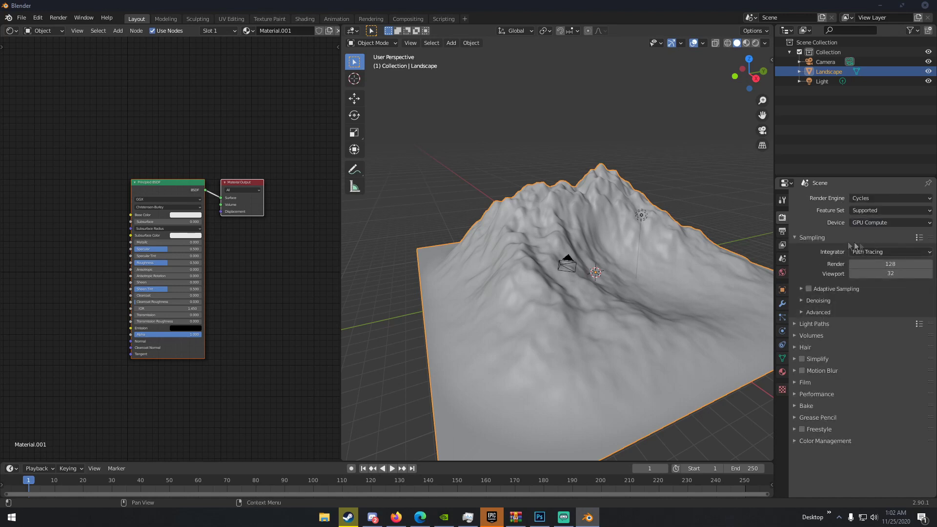
middle_drag(208, 158, 285, 166)
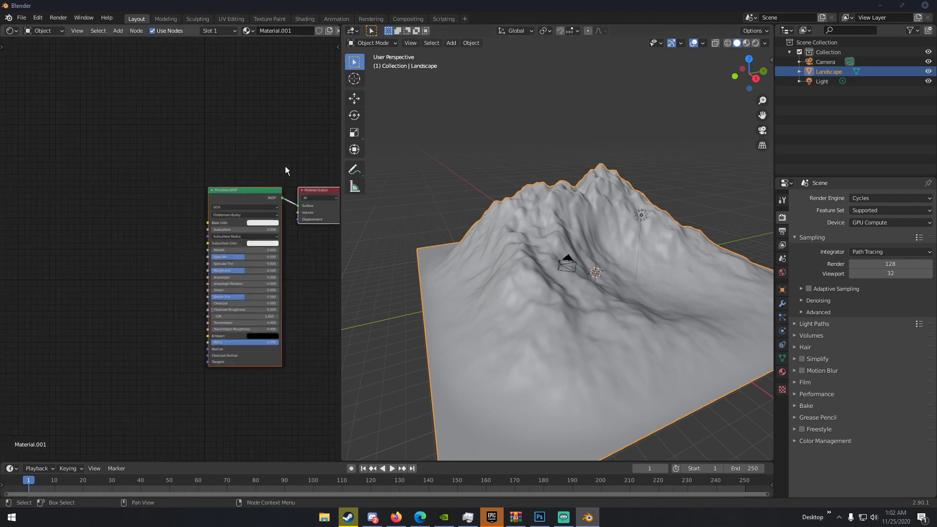
scroll(285, 166, down, 1)
middle_drag(478, 218, 531, 241)
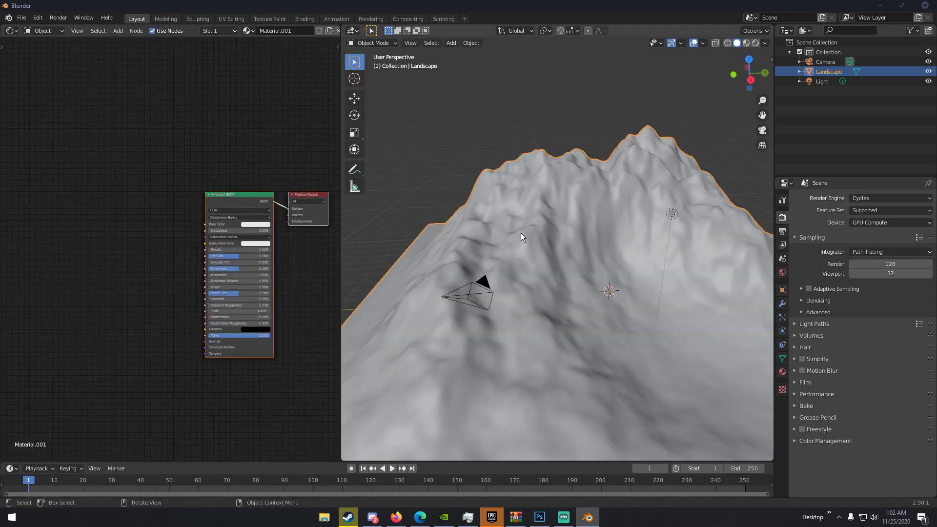
middle_drag(240, 178, 203, 175)
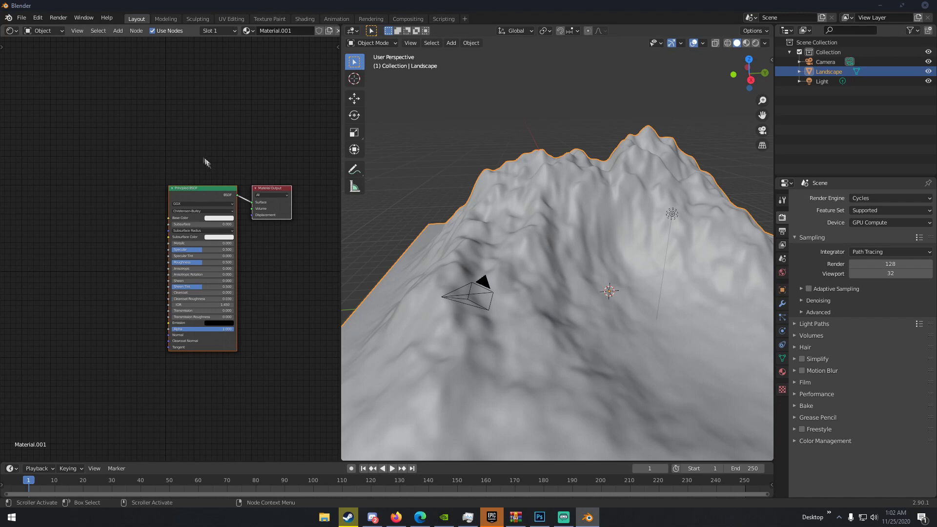
click(420, 513)
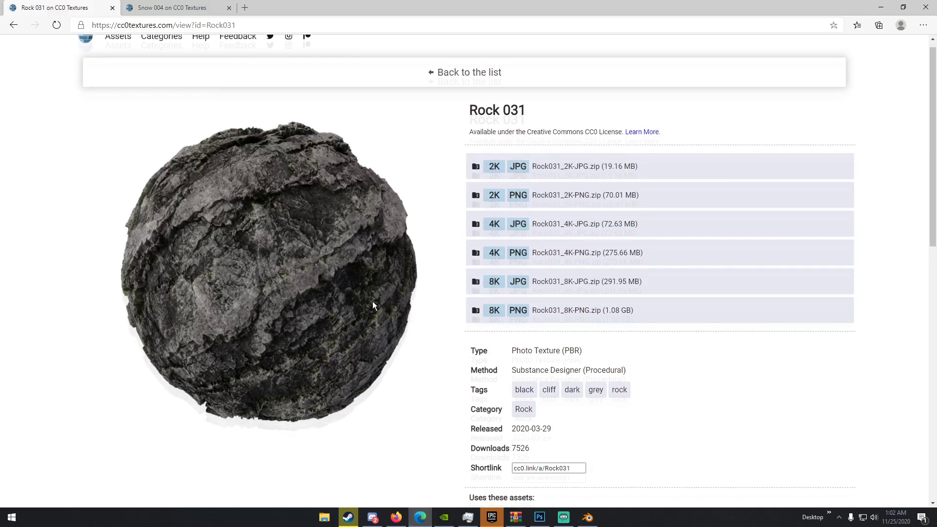
scroll(362, 288, down, 6)
scroll(370, 297, down, 4)
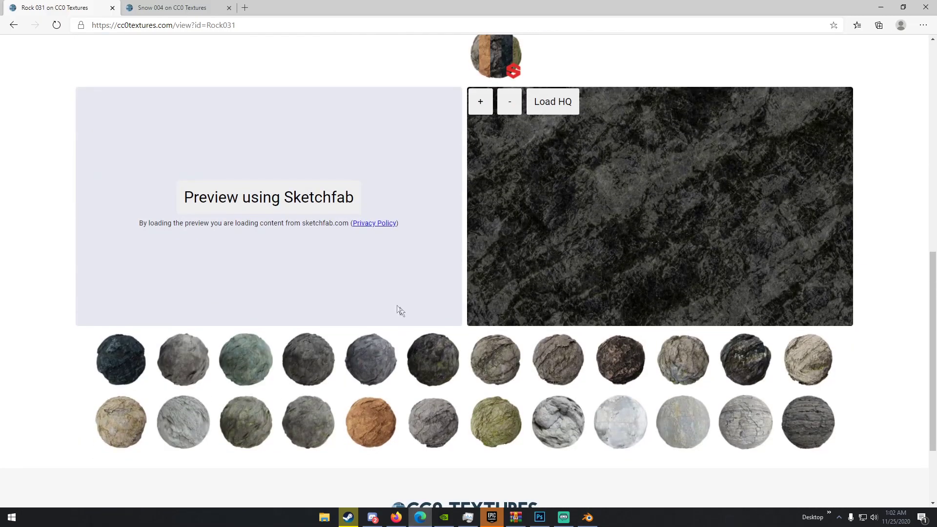
scroll(400, 310, up, 10)
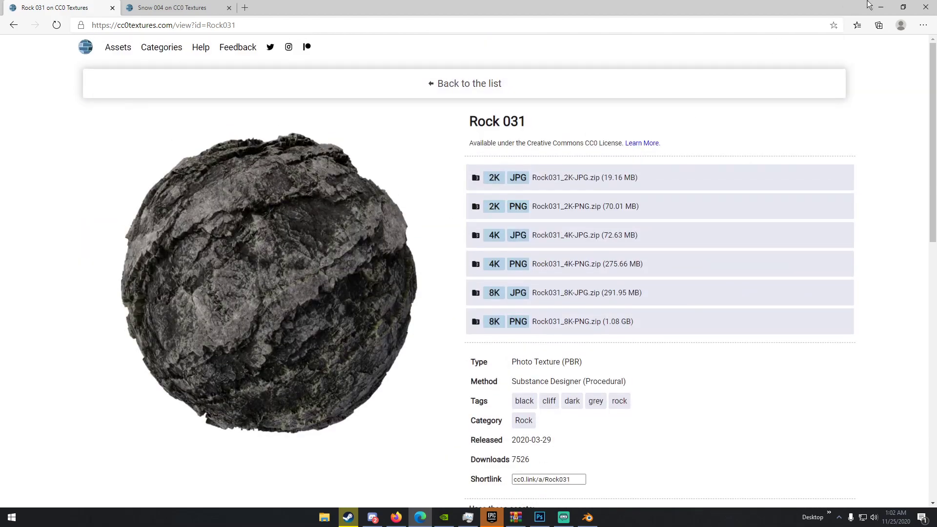
click(882, 6)
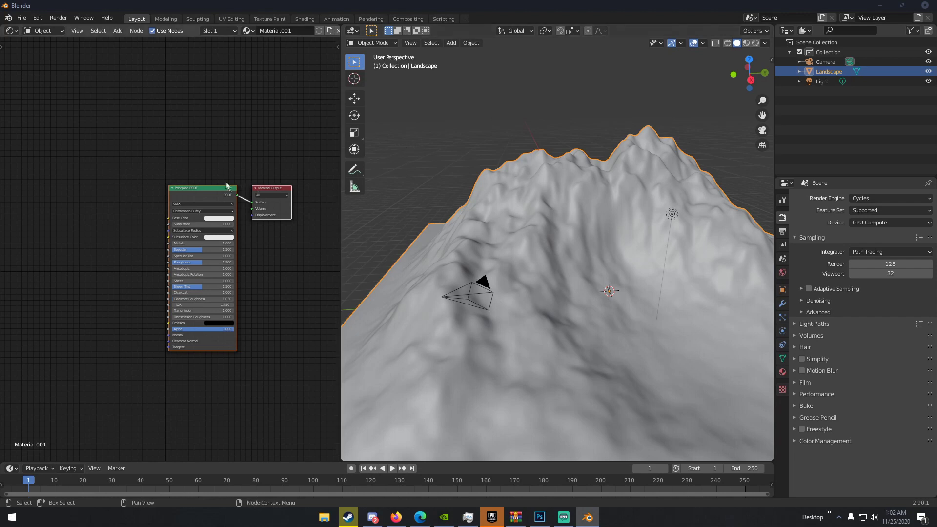
middle_drag(230, 184, 253, 194)
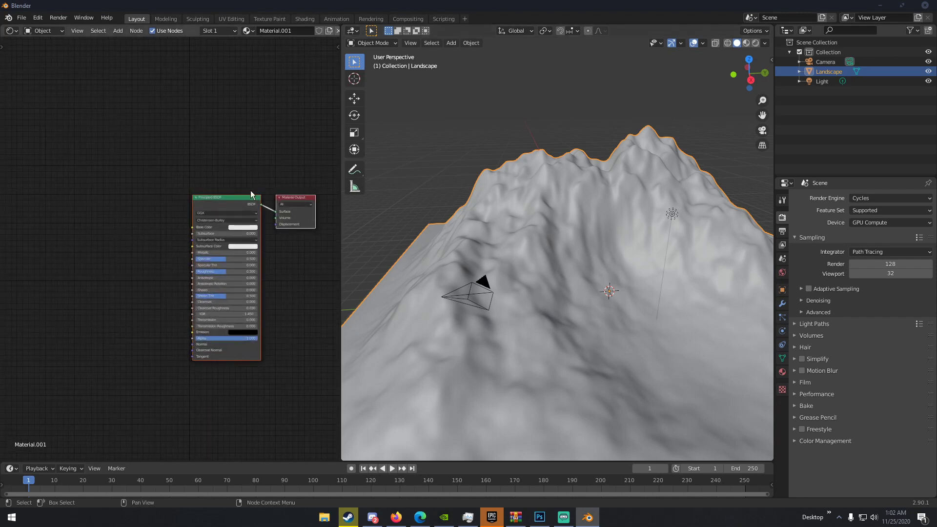
Load the five Rock031_4K maps from Pictures onto the Principled BSDF via Principled Texture Setup
click(222, 208)
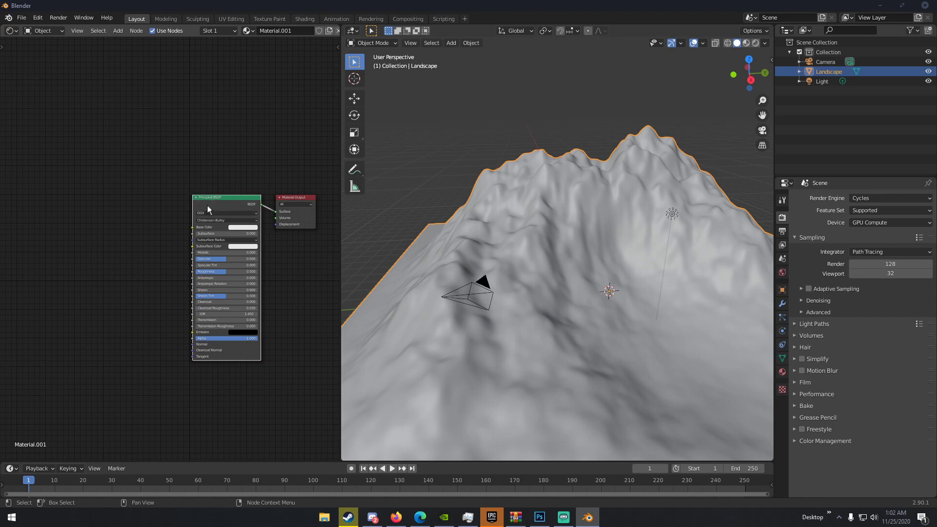
key(ctrl+shift+t)
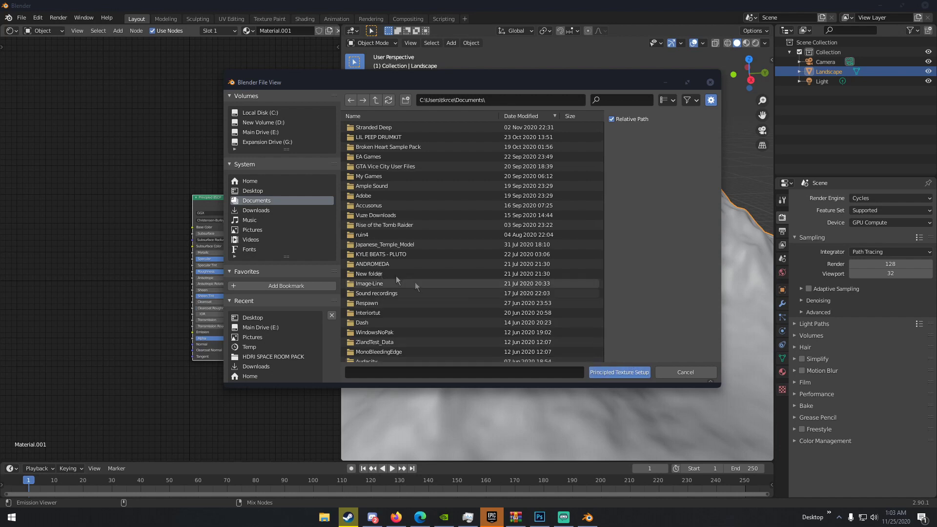
click(252, 230)
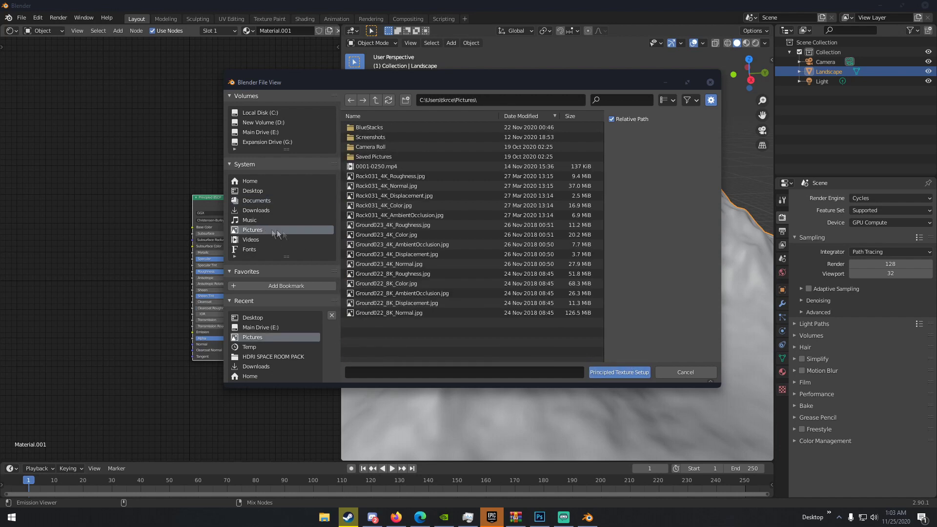
click(390, 216)
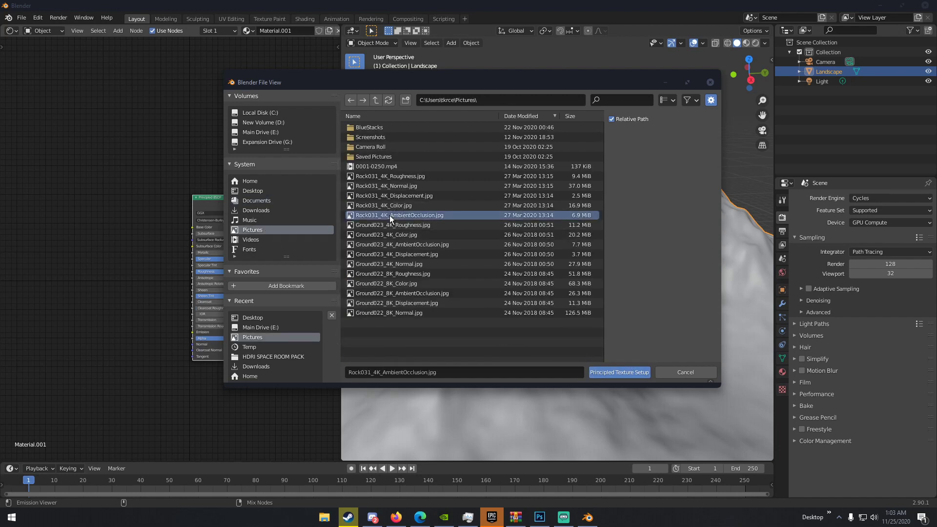
shift+click(413, 178)
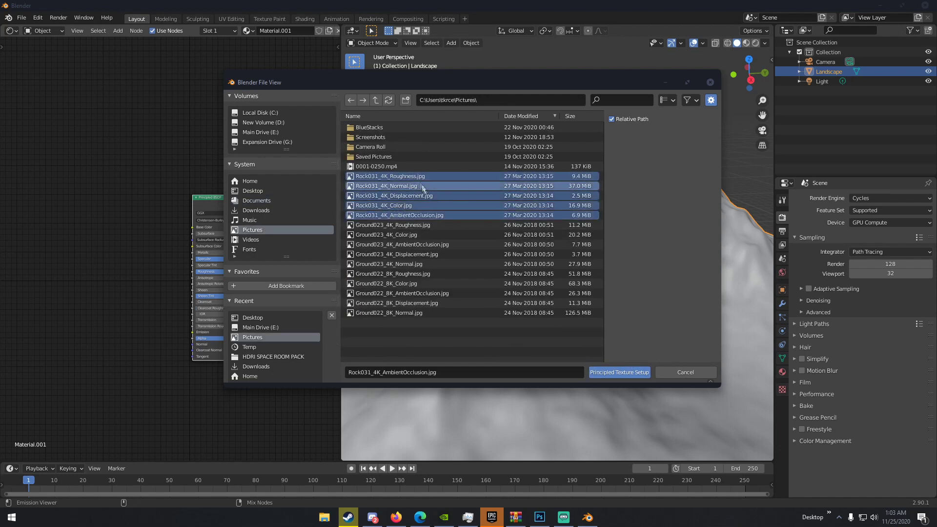
click(631, 373)
Survey the new Mapping and Textures frames, shifting the texture and normal nodes down-left
middle_drag(169, 191, 265, 165)
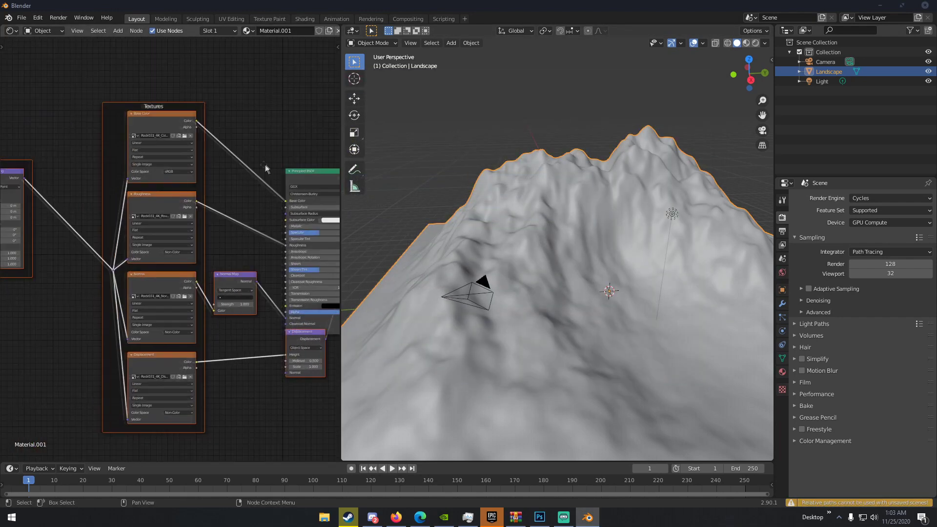
scroll(201, 178, down, 2)
scroll(201, 203, down, 1)
scroll(109, 202, up, 1)
middle_drag(109, 203, 86, 187)
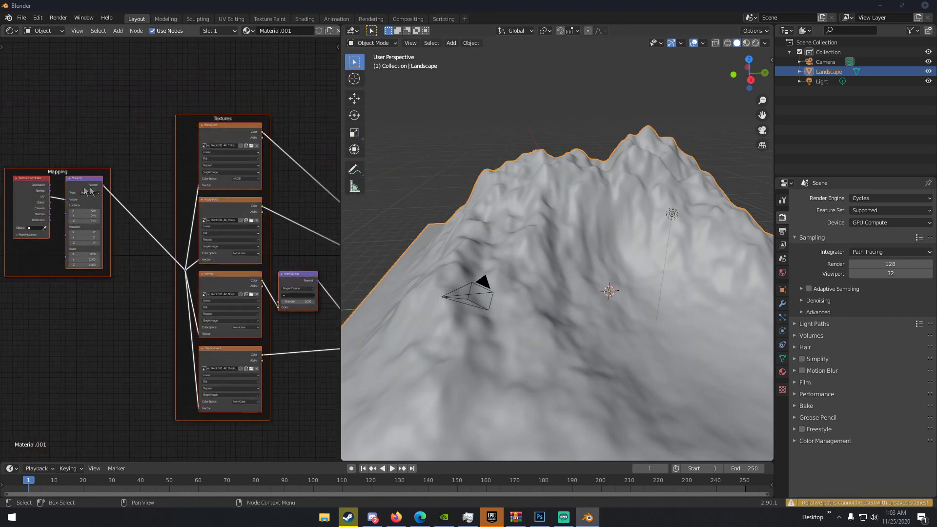
middle_drag(43, 159, 95, 154)
middle_drag(184, 156, 88, 129)
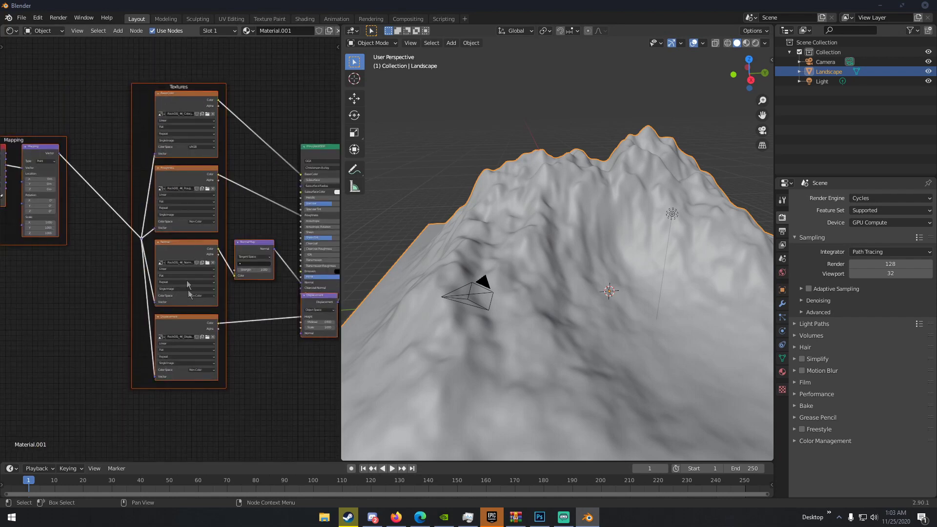
middle_drag(248, 185, 162, 194)
drag(237, 293, 224, 312)
middle_drag(224, 309, 201, 287)
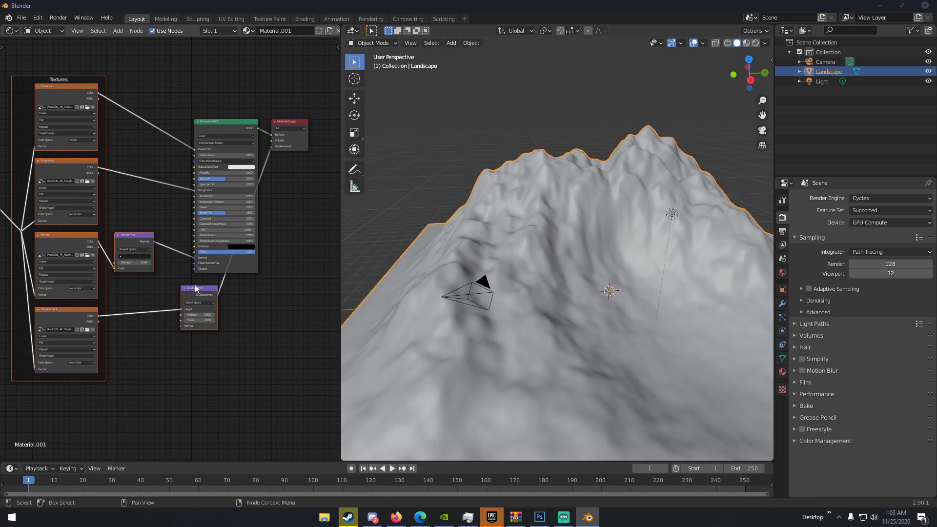
Delete the Displacement node, leaving its image map unconnected
click(196, 288)
key(x)
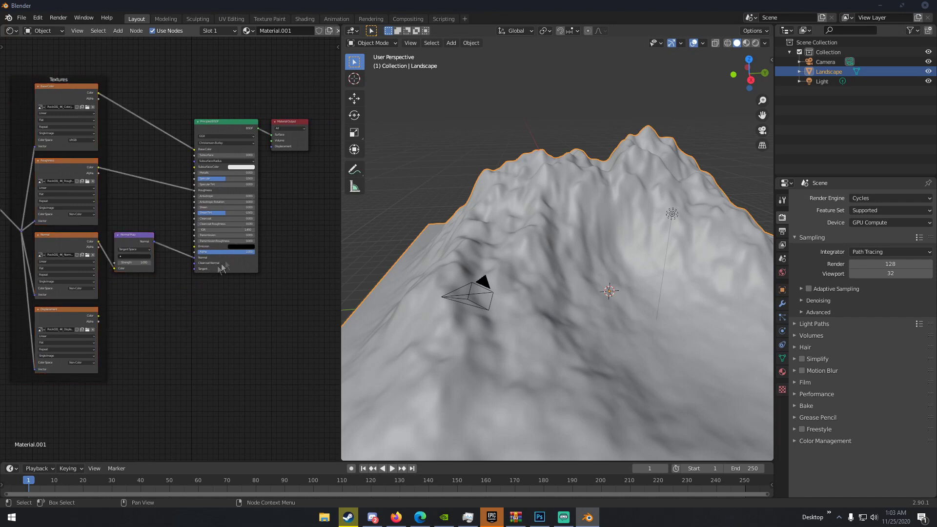
middle_drag(186, 198, 235, 232)
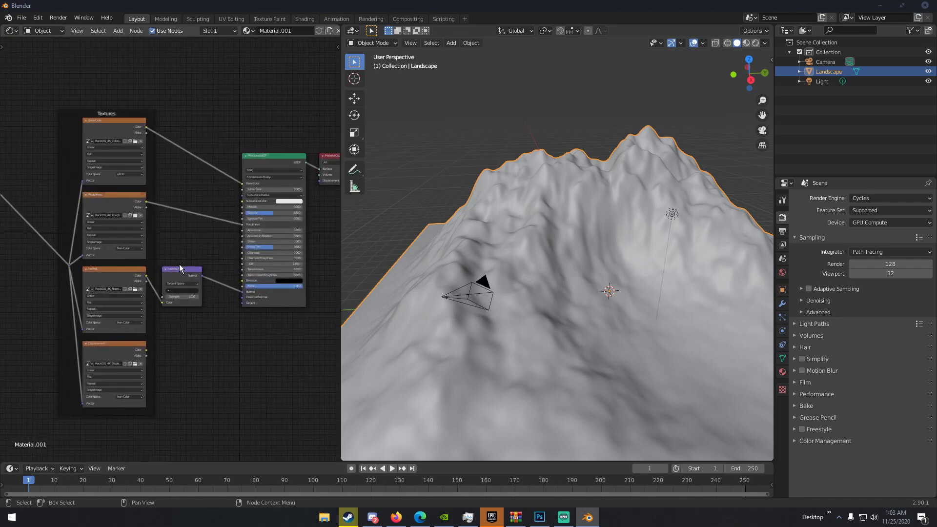
click(183, 268)
middle_drag(291, 243, 224, 243)
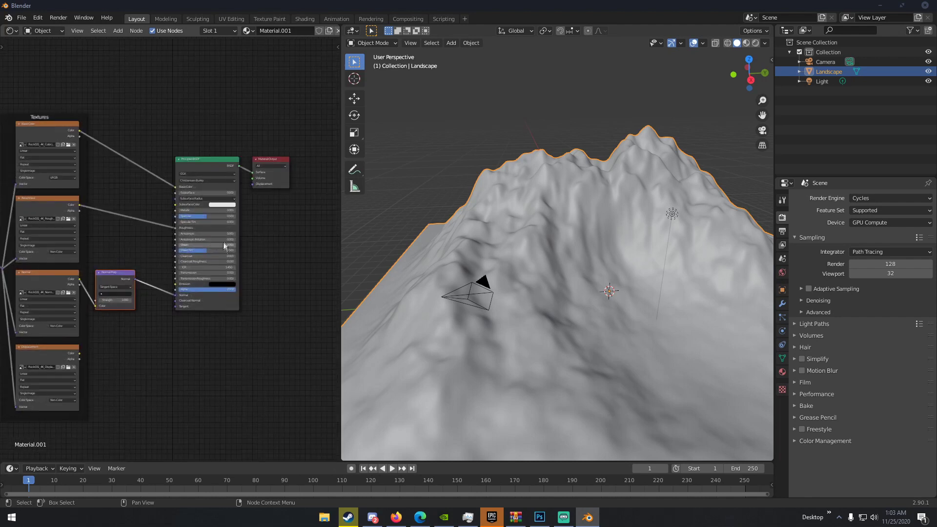
scroll(297, 236, down, 4)
middle_drag(204, 166, 277, 210)
middle_drag(454, 253, 575, 250)
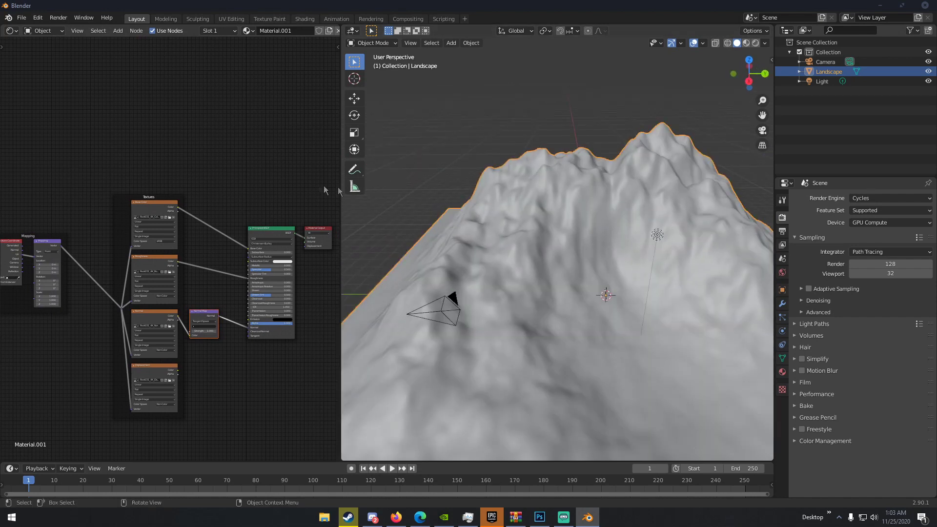
Add a Geometry input node by searching 'geom' and place it left of the Textures frame
middle_drag(202, 180, 280, 228)
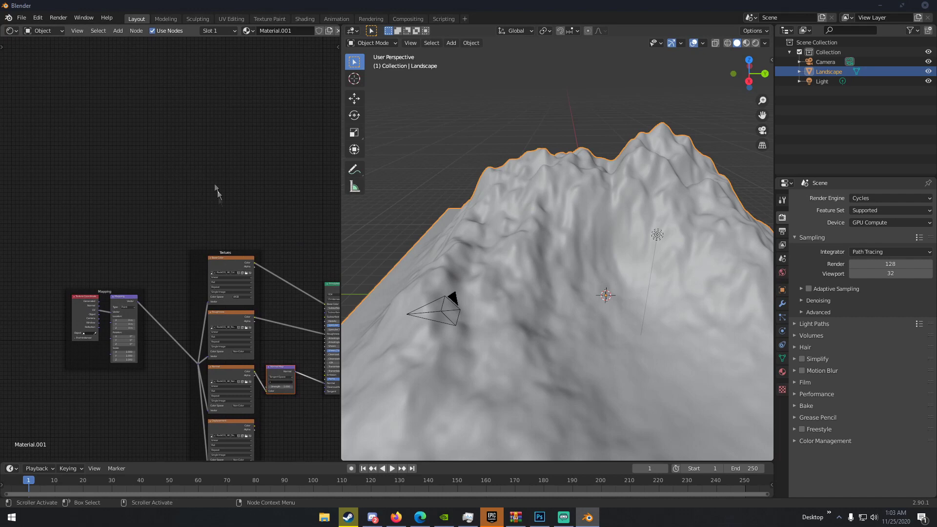
key(shift+a)
click(172, 183)
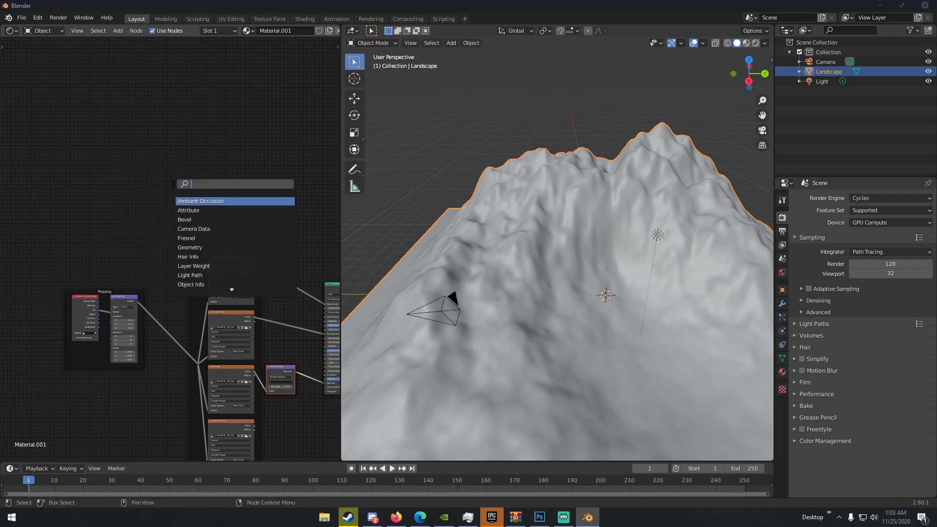
text(geometry)
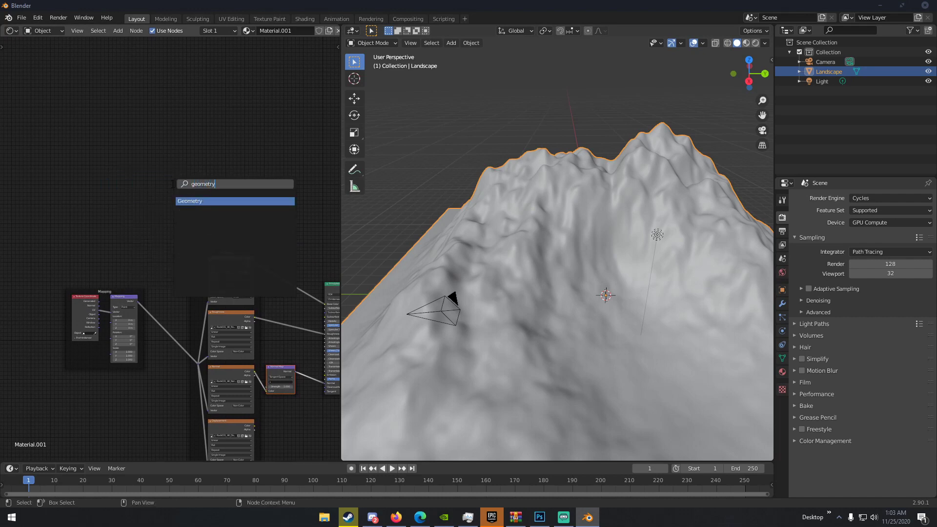
click(193, 200)
click(148, 201)
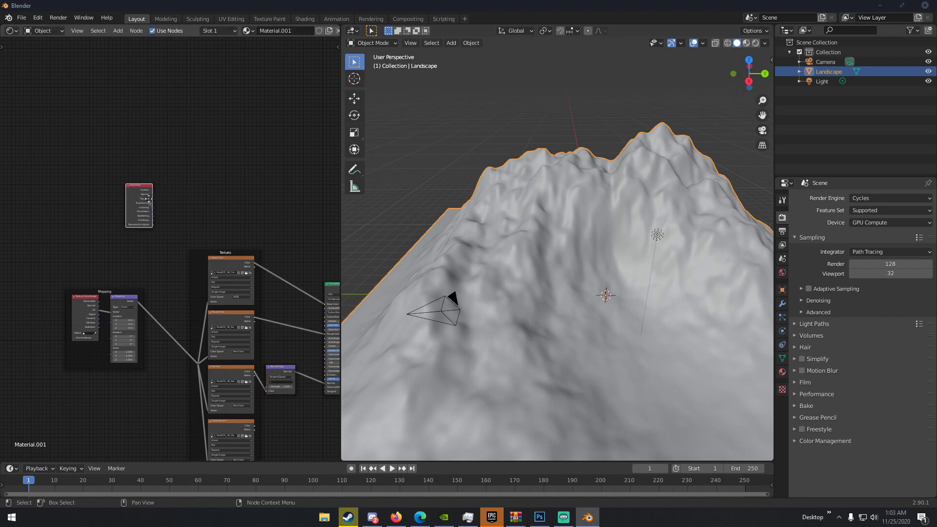
middle_drag(157, 201, 185, 202)
scroll(201, 197, up, 4)
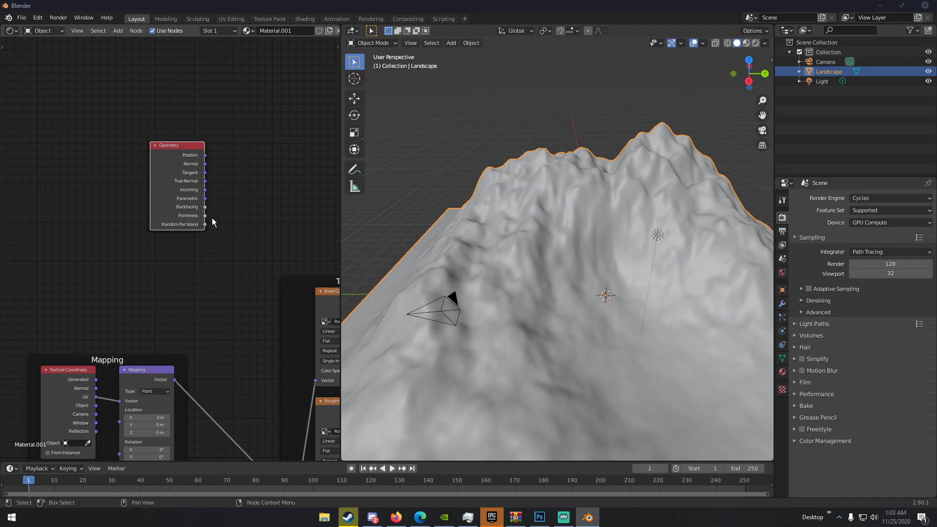
Try dragging links from the Geometry node's Pointiness output, leaving it unconnected
drag(204, 216, 263, 201)
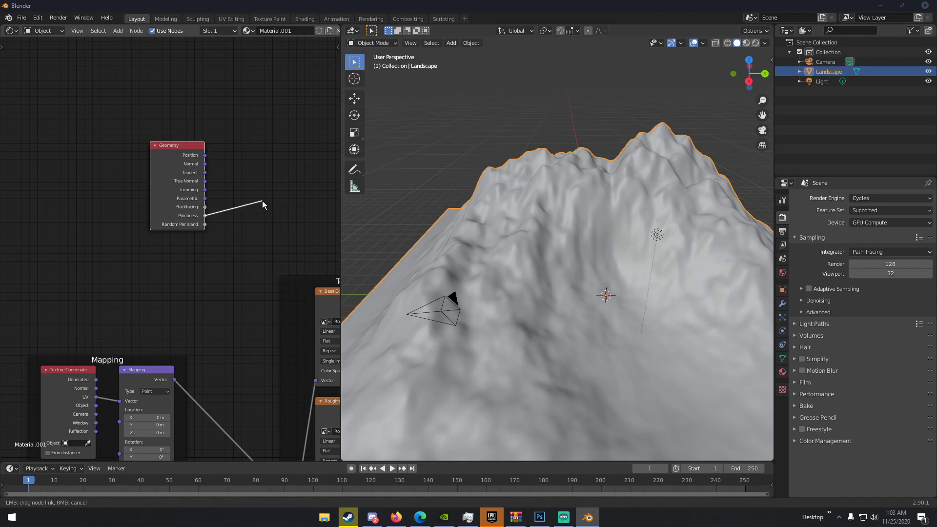
drag(248, 205, 196, 209)
scroll(192, 209, down, 2)
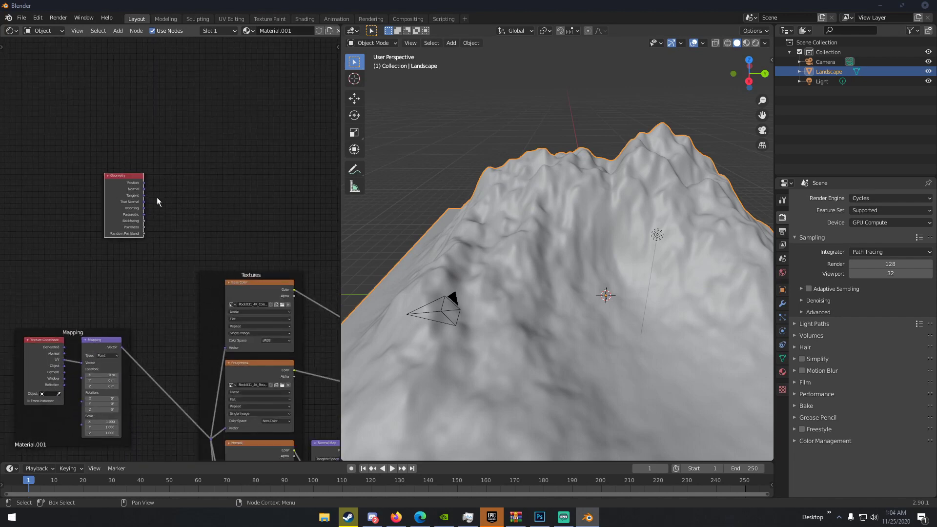
scroll(170, 203, up, 2)
drag(173, 220, 198, 216)
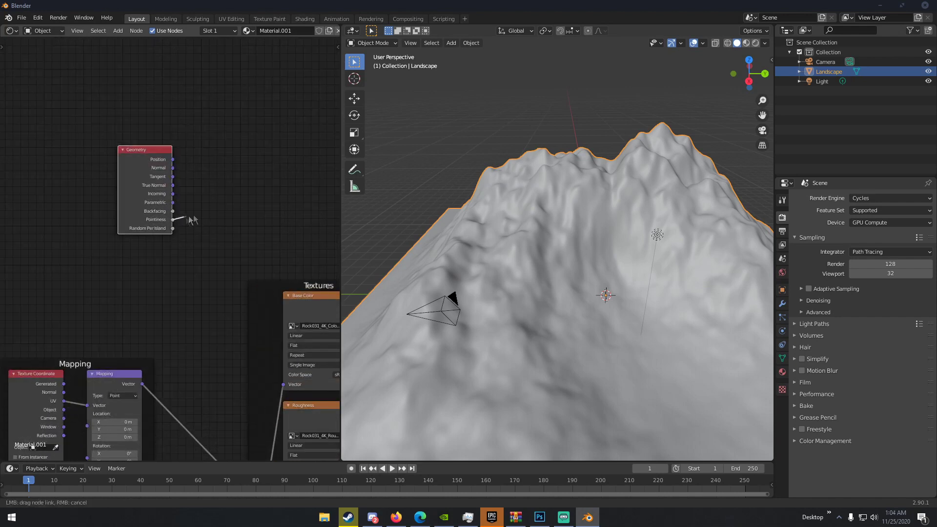
Orbit around the mountain to view the whole landscape and camera
middle_drag(481, 239, 697, 151)
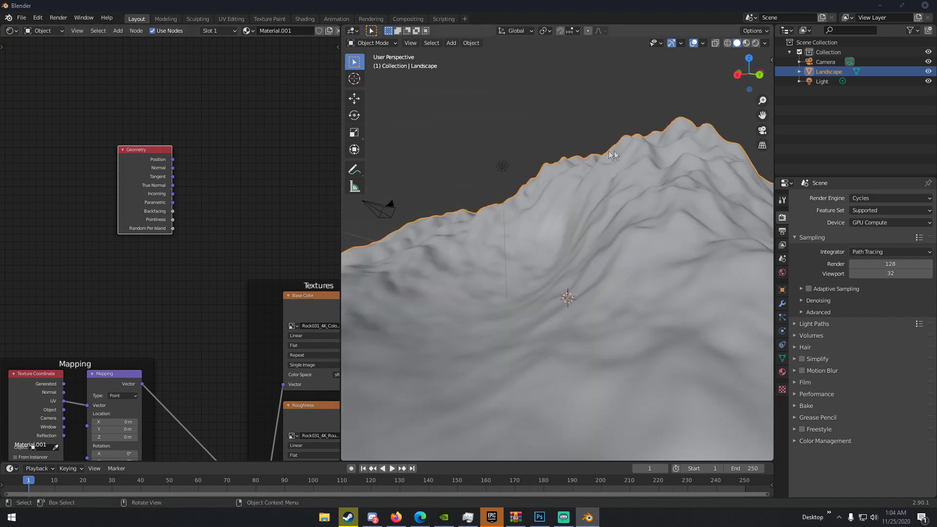
middle_drag(610, 152, 533, 216)
scroll(520, 190, up, 3)
middle_drag(621, 203, 511, 156)
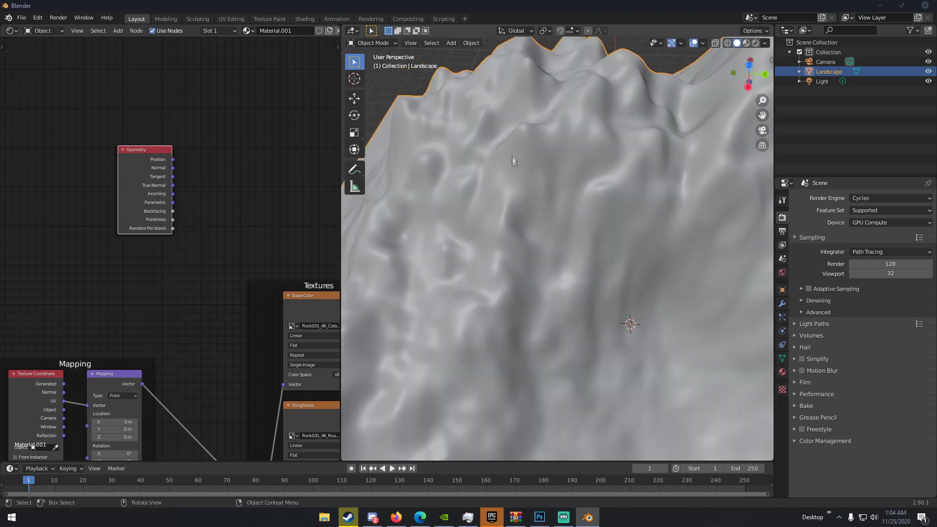
scroll(508, 195, down, 5)
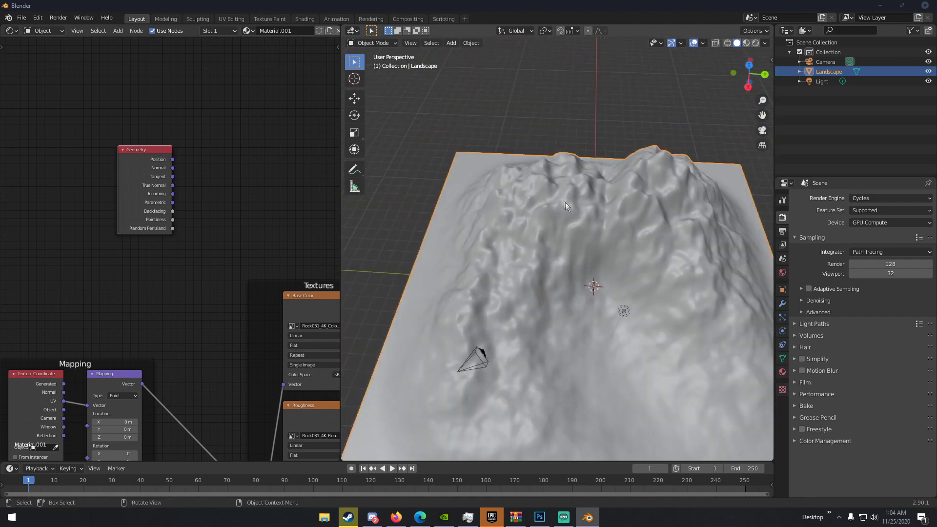
middle_drag(565, 202, 567, 163)
scroll(284, 151, down, 1)
scroll(545, 189, down, 3)
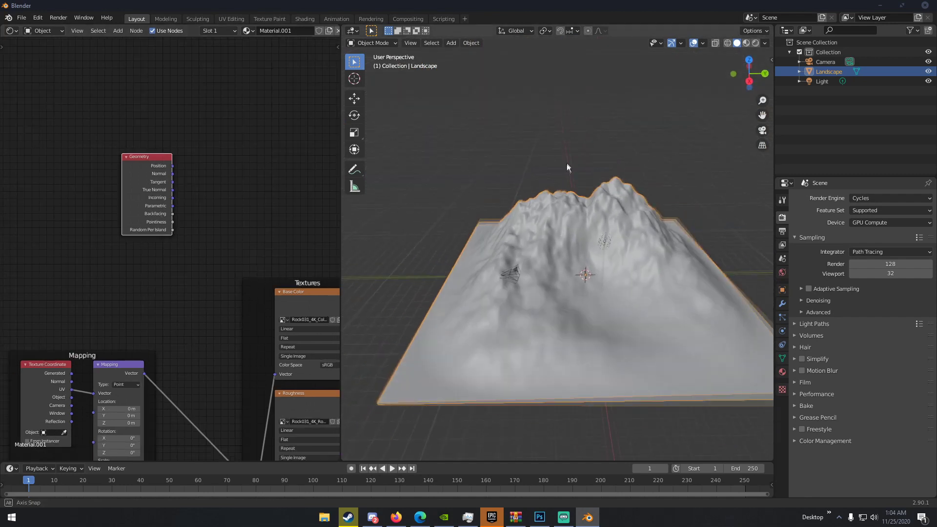
scroll(578, 195, up, 3)
middle_drag(578, 195, 604, 189)
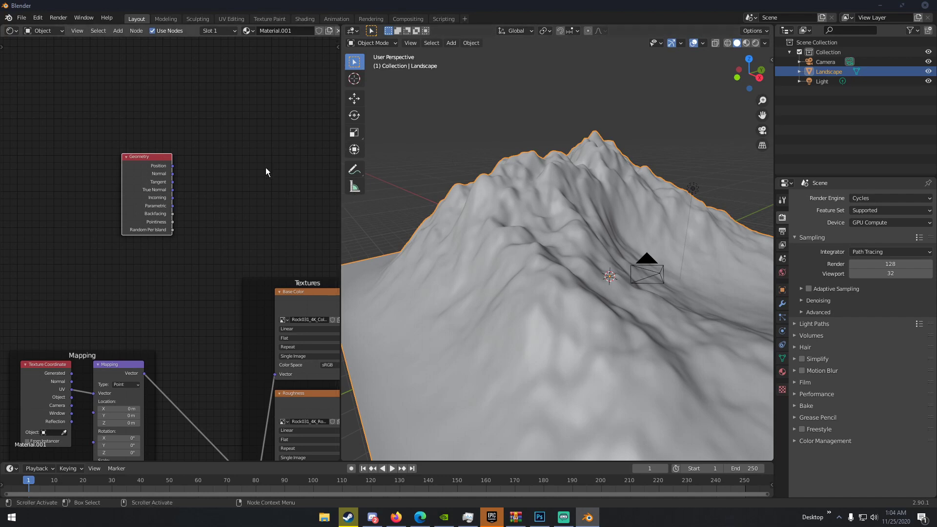
middle_drag(268, 166, 247, 169)
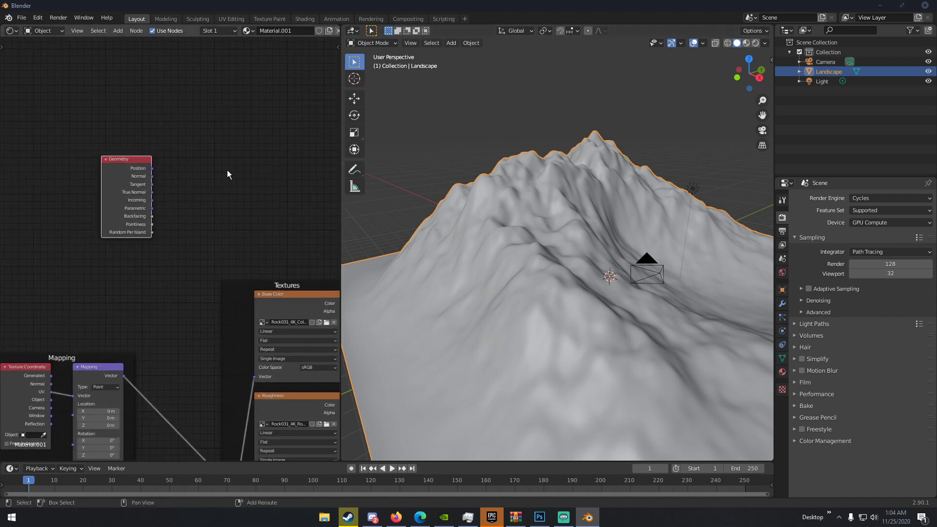
Add a ColorRamp beside the Geometry node and plug Pointiness into its Fac input
key(shift+a)
text(v)
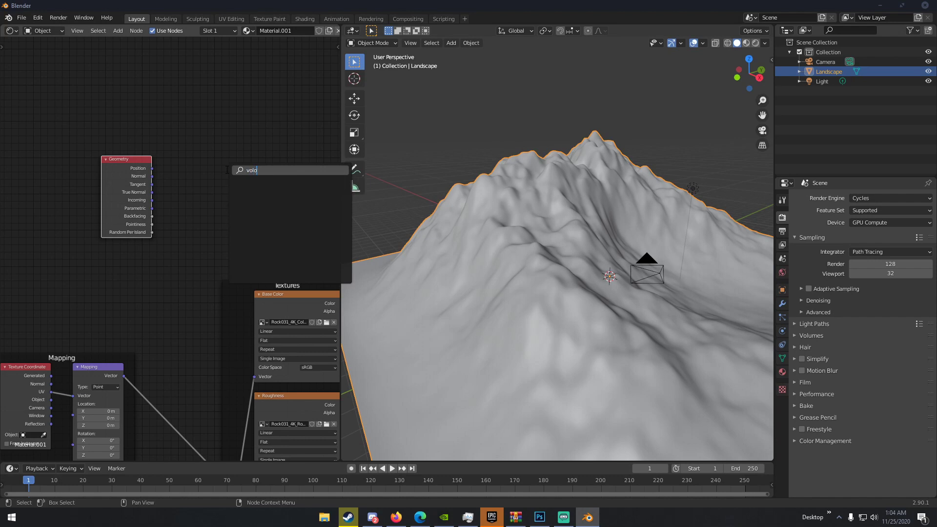
key(BackSpace)
text(color)
key(Down)
key(Return)
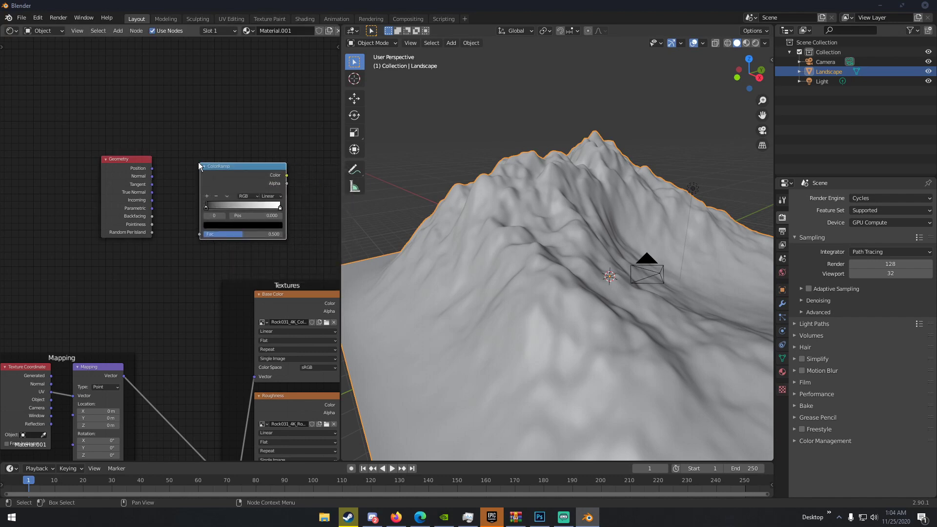
click(201, 166)
drag(153, 226, 201, 236)
middle_drag(239, 153, 157, 153)
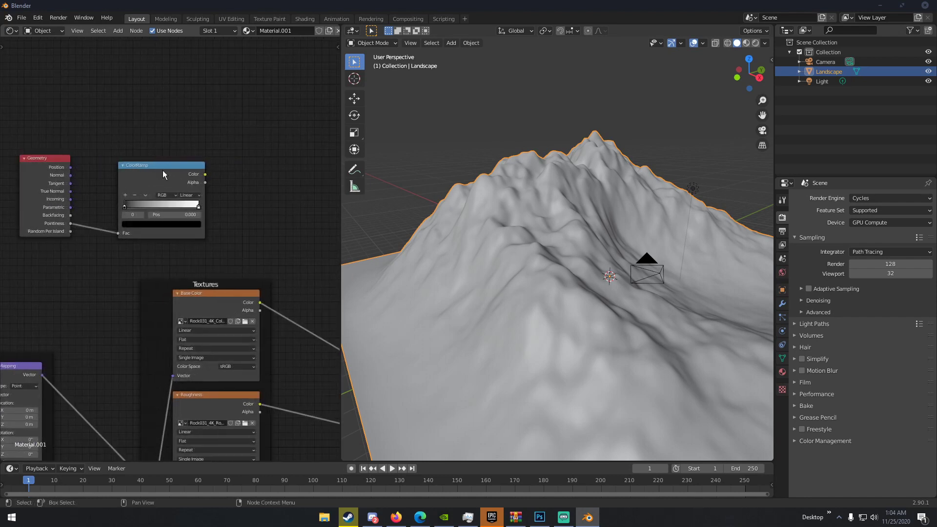
Preview the ColorRamp output on the landscape in Rendered viewport shading
ctrl+shift+click(162, 170)
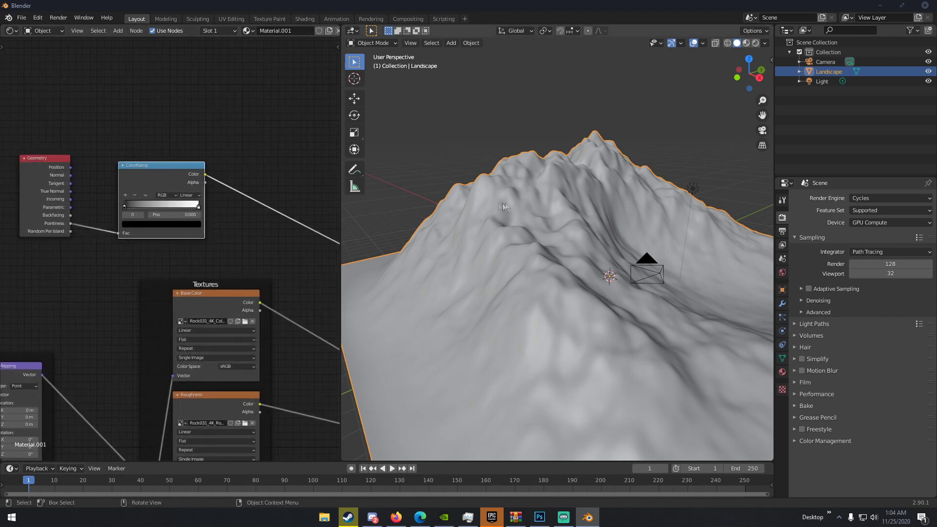
middle_drag(503, 203, 540, 214)
key(z)
click(600, 126)
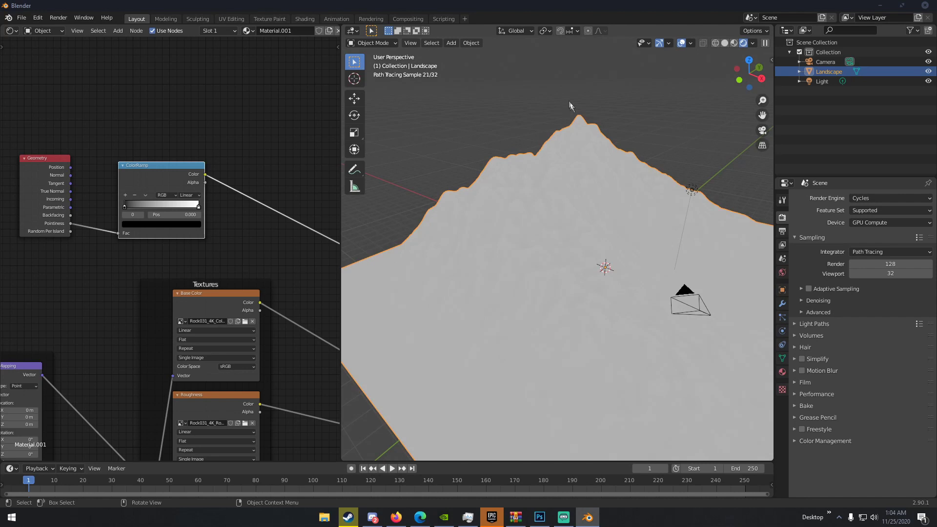
mouse_move(569, 105)
middle_down()
mouse_move(531, 113)
mouse_move(601, 157)
mouse_move(641, 164)
middle_up()
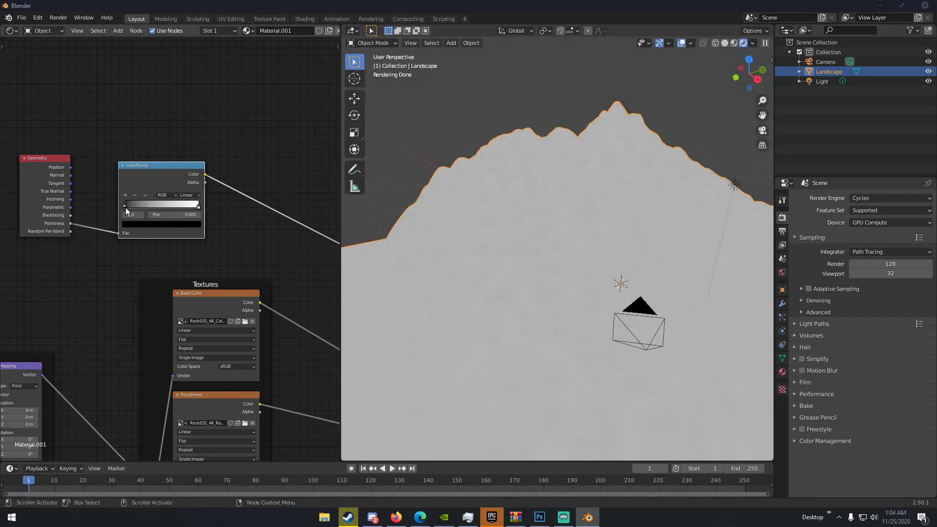
Move the ColorRamp stop to about 0.509 for a sharp black-and-white pointiness mask
drag(125, 207, 162, 207)
mouse_move(483, 210)
middle_down()
mouse_move(452, 213)
mouse_move(531, 237)
mouse_move(528, 295)
mouse_move(555, 228)
middle_up()
scroll(452, 213, up, 4)
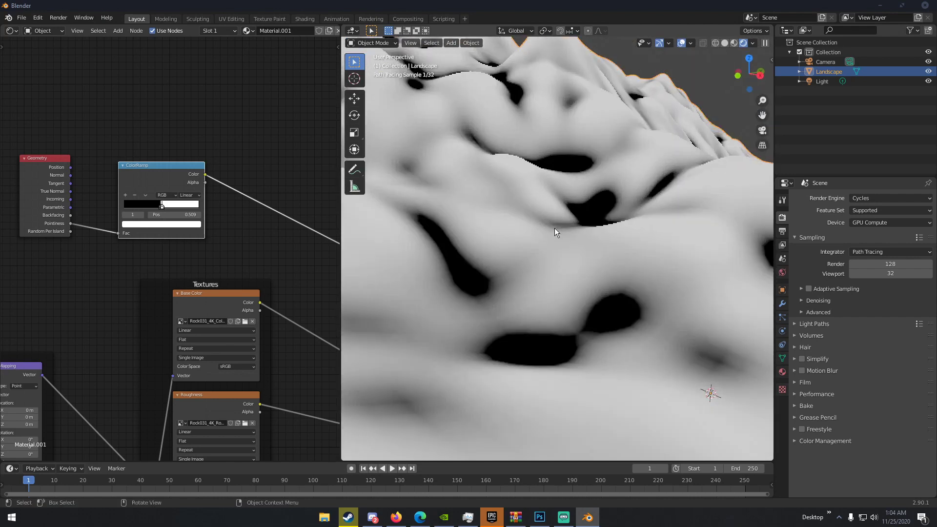
scroll(554, 227, down, 5)
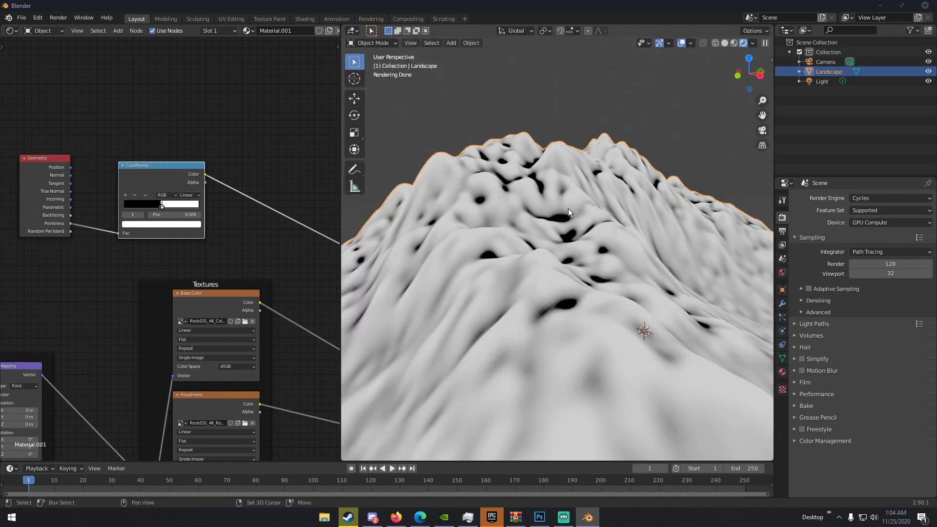
Orbit and zoom around the mountain to inspect the mask, then bring the Principled BSDF into node view
mouse_move(568, 209)
shift+middle_down()
mouse_move(555, 228)
mouse_move(549, 223)
shift+middle_up()
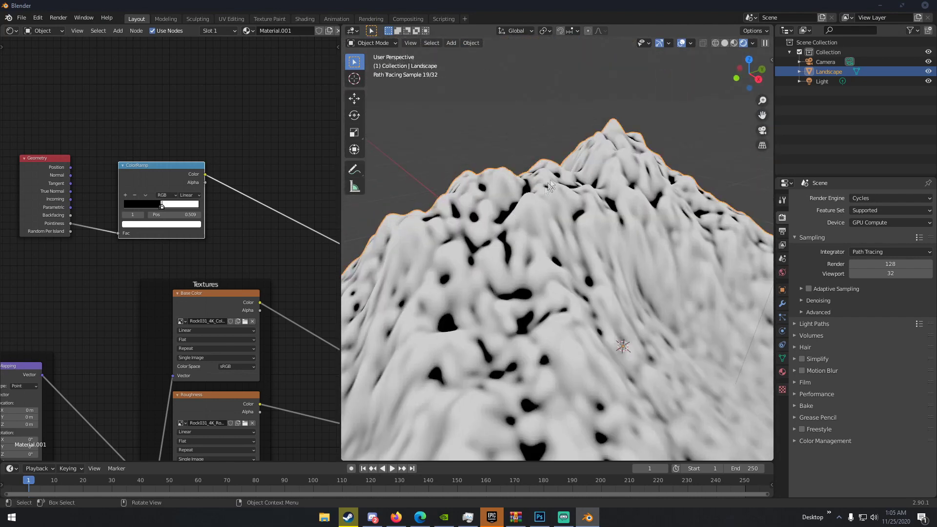
mouse_move(550, 186)
middle_down()
mouse_move(582, 217)
mouse_move(560, 224)
mouse_move(583, 204)
mouse_move(578, 250)
mouse_move(552, 227)
mouse_move(586, 206)
mouse_move(614, 207)
mouse_move(570, 203)
mouse_move(596, 211)
middle_up()
scroll(563, 203, down, 3)
mouse_move(543, 192)
middle_down()
mouse_move(571, 183)
mouse_move(544, 165)
middle_up()
scroll(552, 171, down, 4)
middle_drag(617, 280, 587, 272)
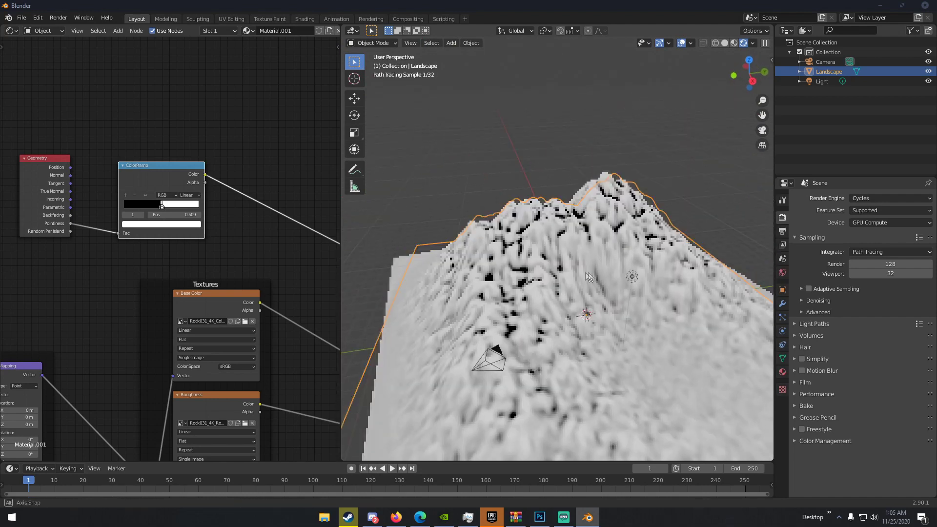
scroll(588, 273, up, 5)
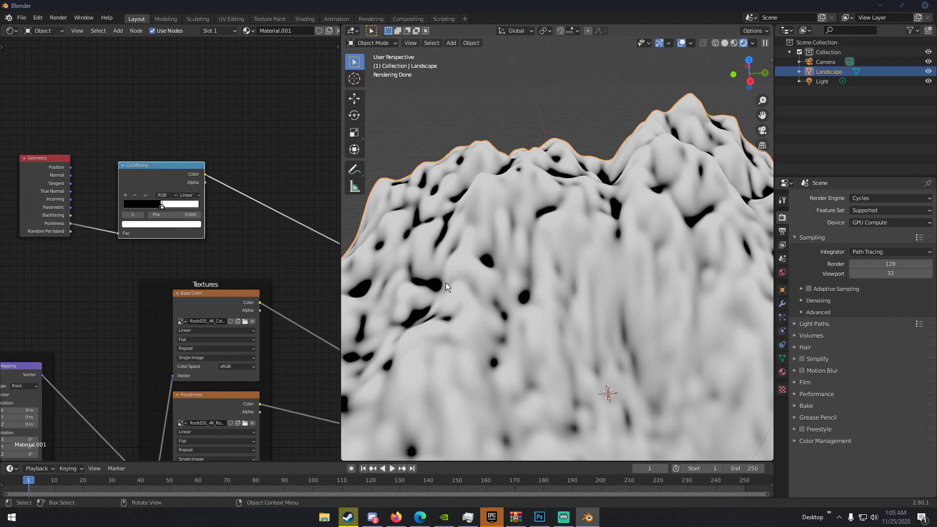
middle_drag(446, 283, 499, 278)
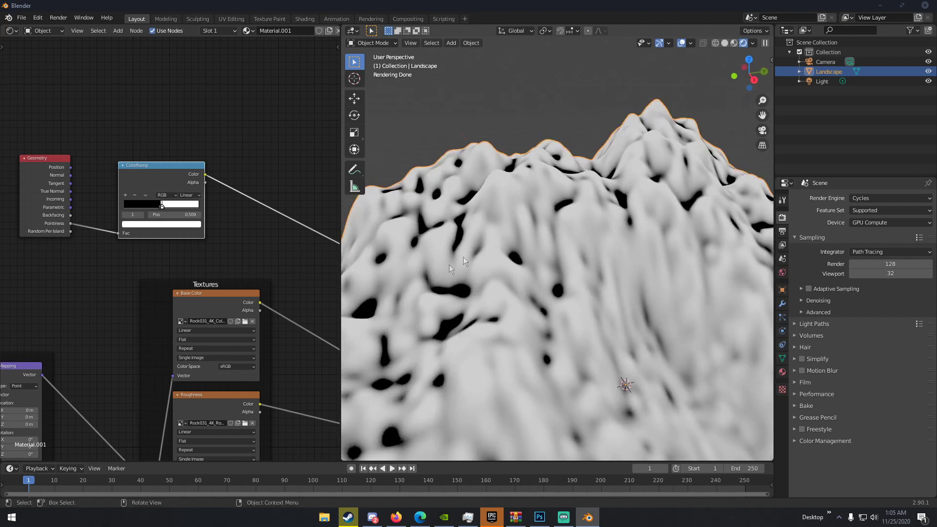
middle_drag(451, 269, 495, 269)
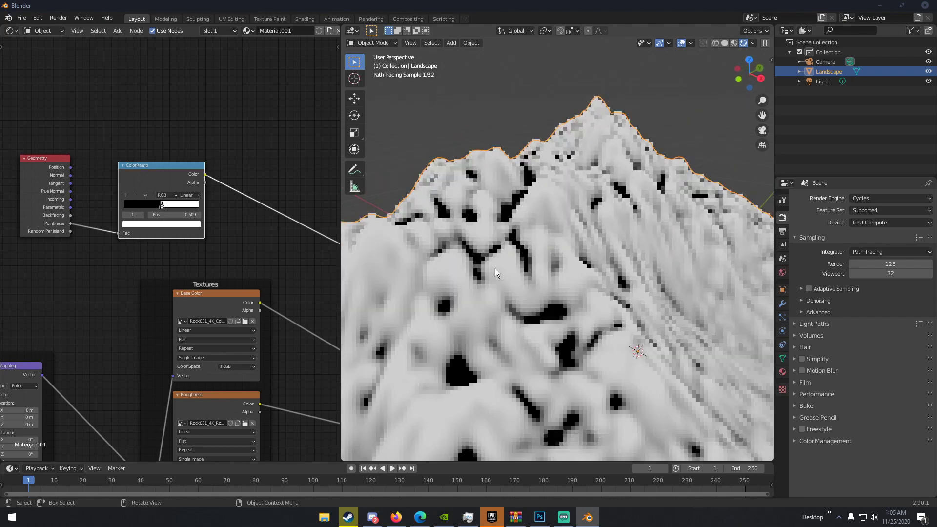
scroll(643, 283, down, 4)
middle_drag(644, 283, 704, 273)
scroll(599, 282, up, 3)
scroll(317, 227, down, 2)
scroll(317, 228, down, 2)
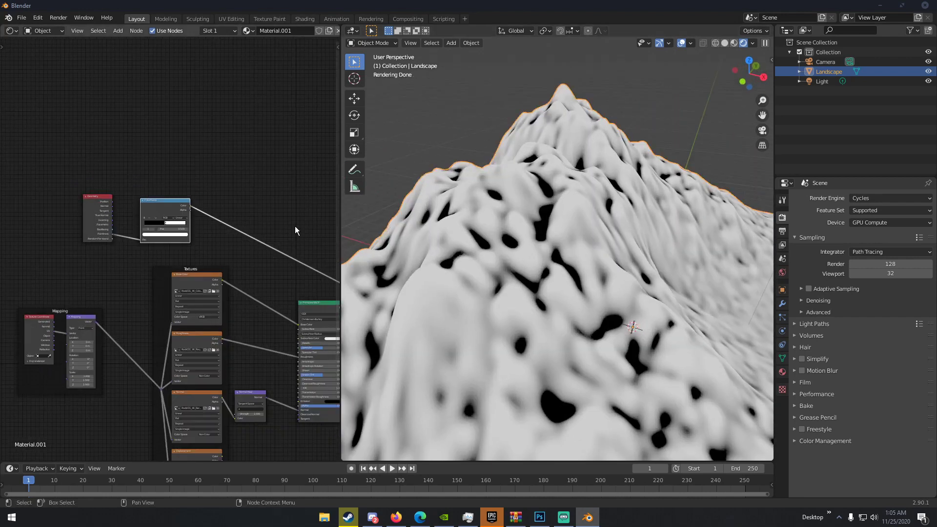
middle_drag(295, 227, 234, 221)
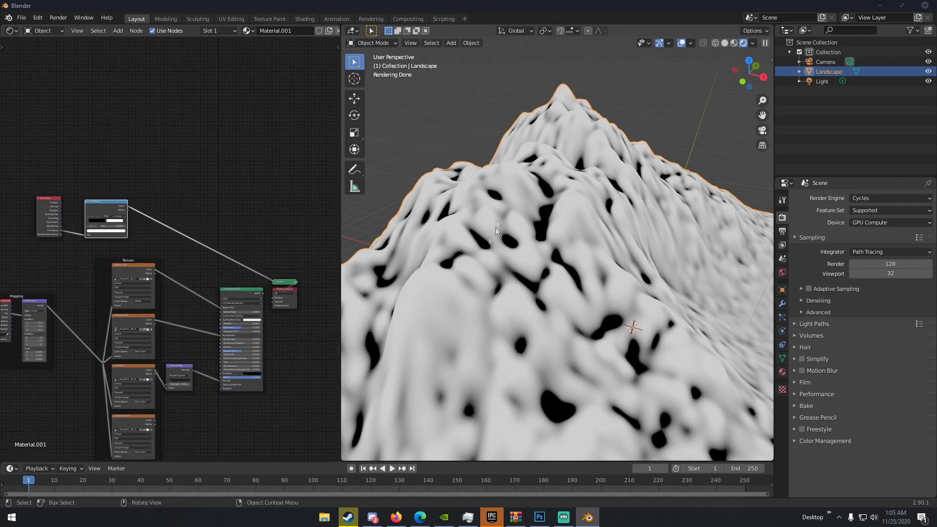
scroll(267, 288, up, 2)
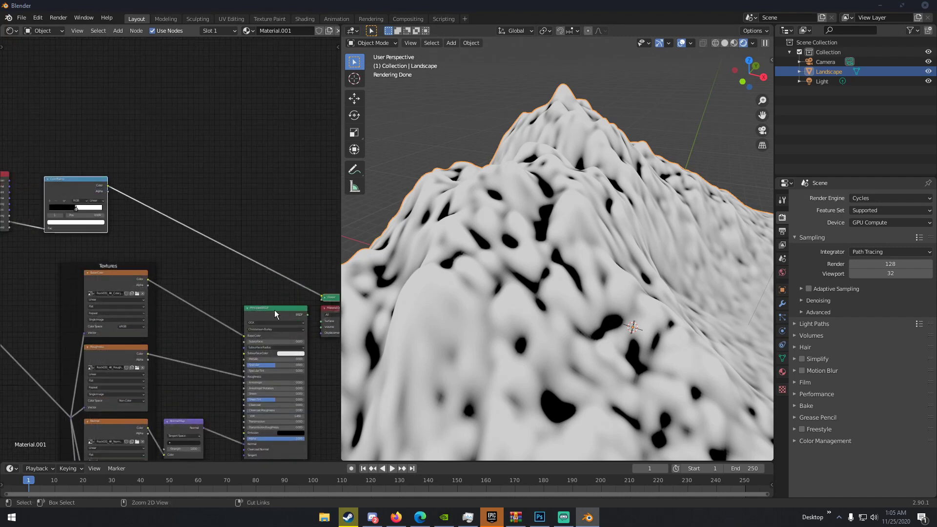
Reconnect the Principled BSDF to Material Output so the mountain renders as dark grey rock again
ctrl+shift+click(275, 309)
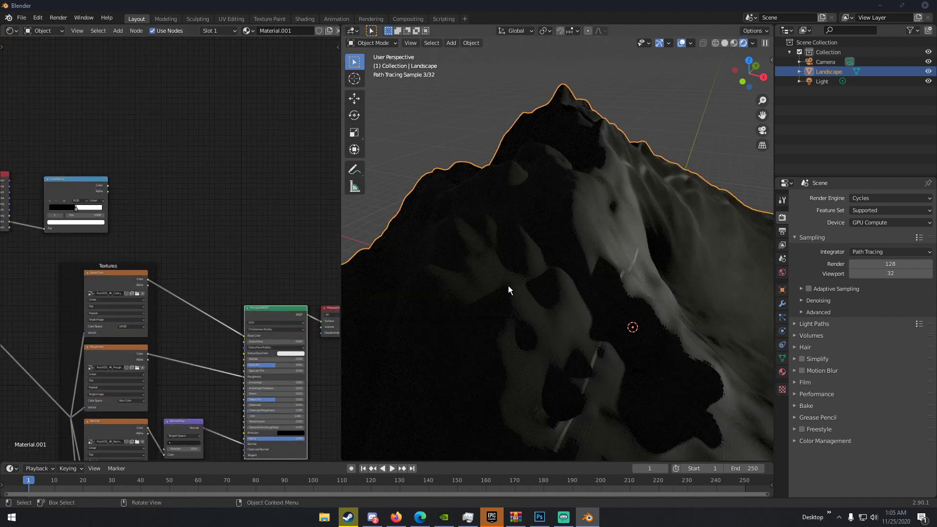
middle_drag(509, 286, 578, 289)
scroll(546, 330, up, 4)
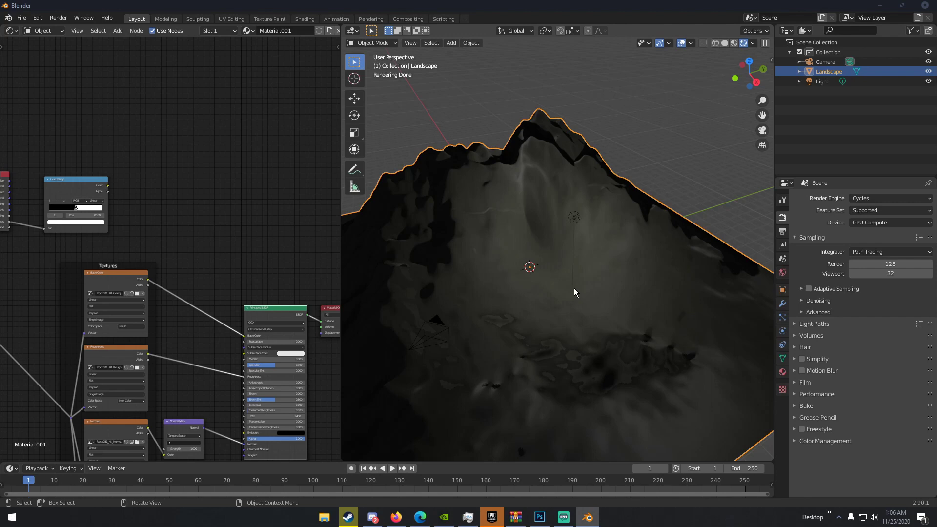
middle_drag(576, 275, 602, 271)
scroll(552, 245, down, 2)
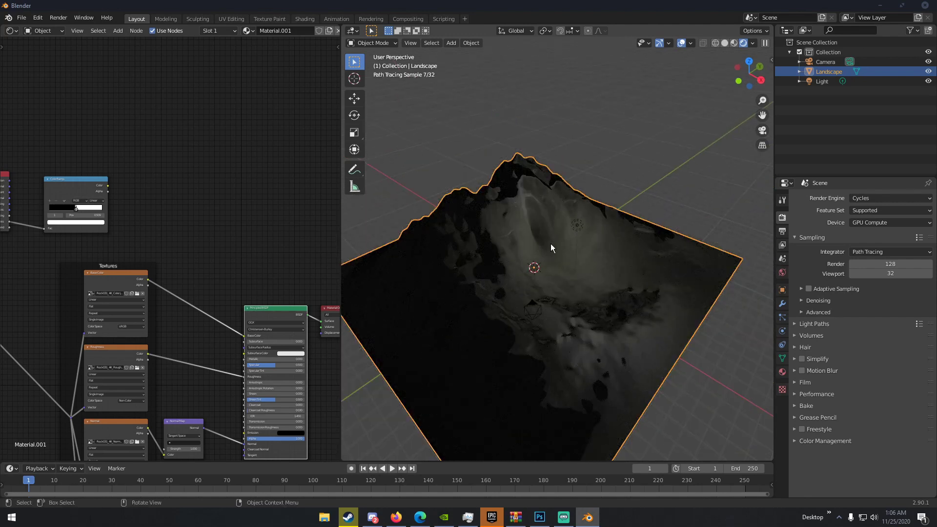
scroll(551, 244, up, 2)
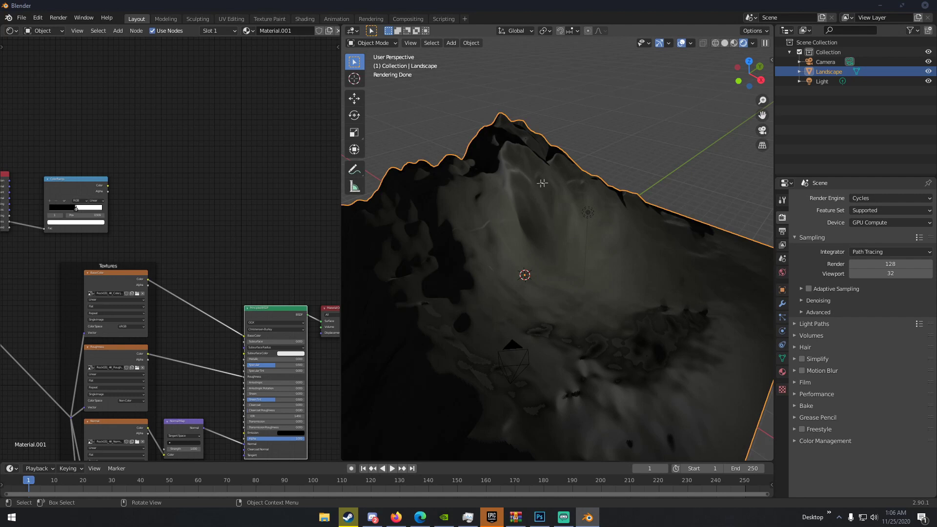
Enter Edit Mode on the Landscape mesh and switch the viewport to Solid shading
key(Tab)
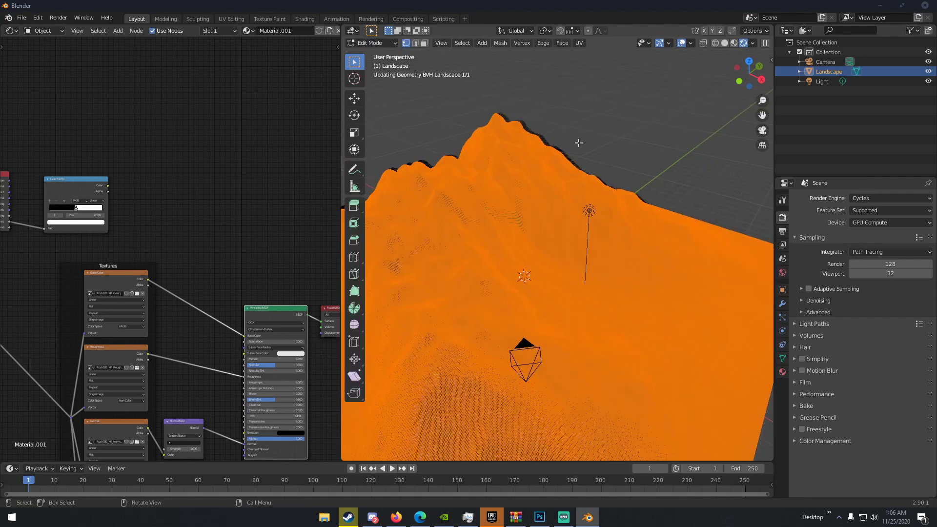
middle_drag(536, 171, 567, 166)
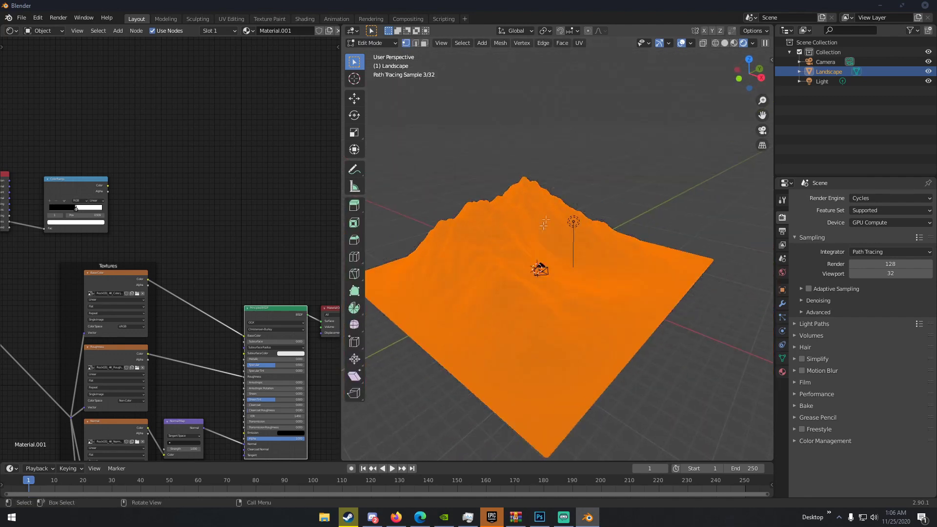
scroll(542, 230, up, 4)
shift+middle_drag(488, 329, 530, 271)
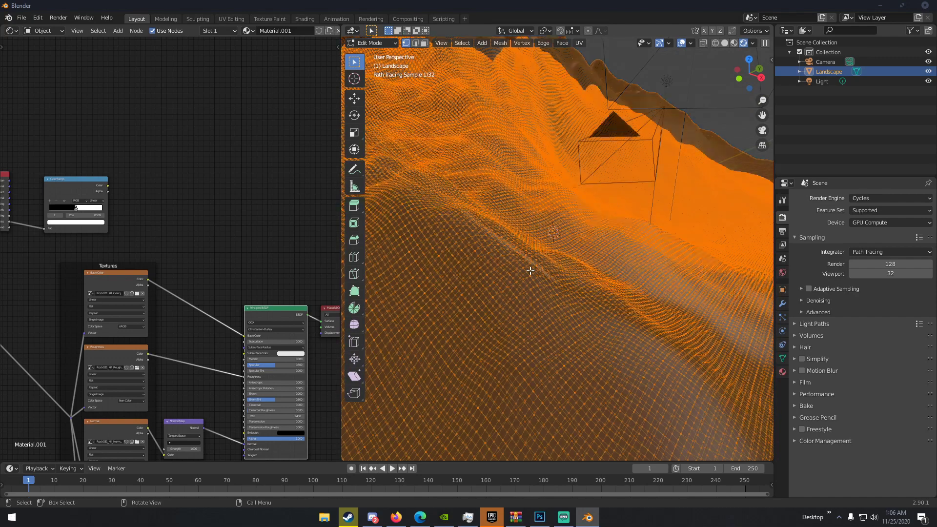
key(z)
click(613, 195)
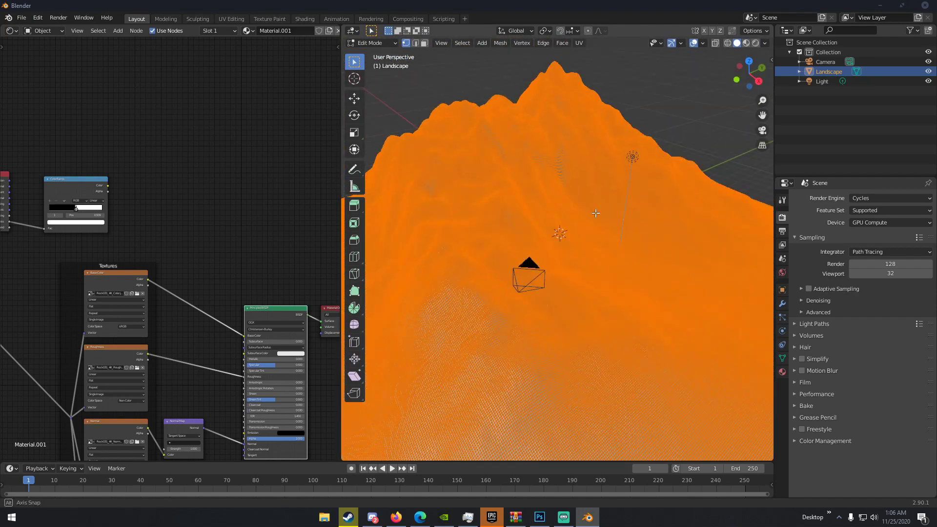
scroll(613, 205, down, 5)
middle_drag(557, 249, 562, 234)
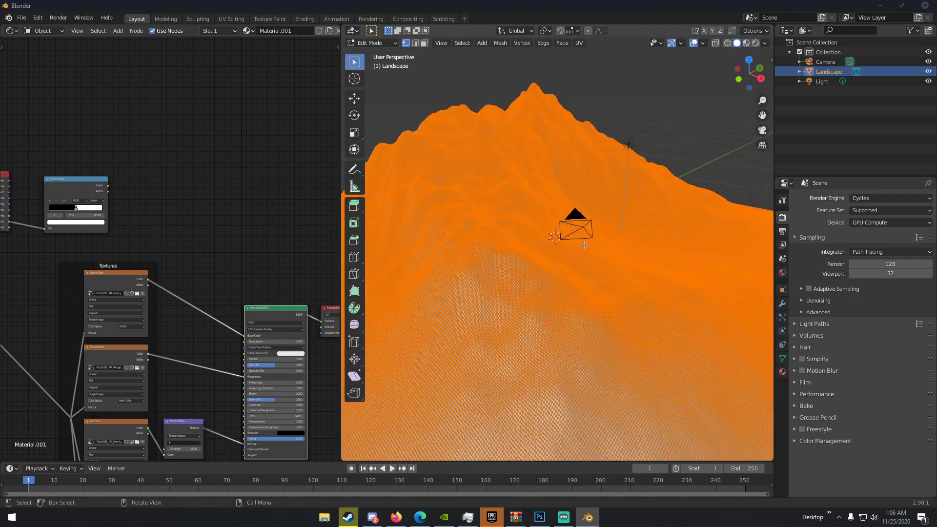
scroll(585, 245, up, 4)
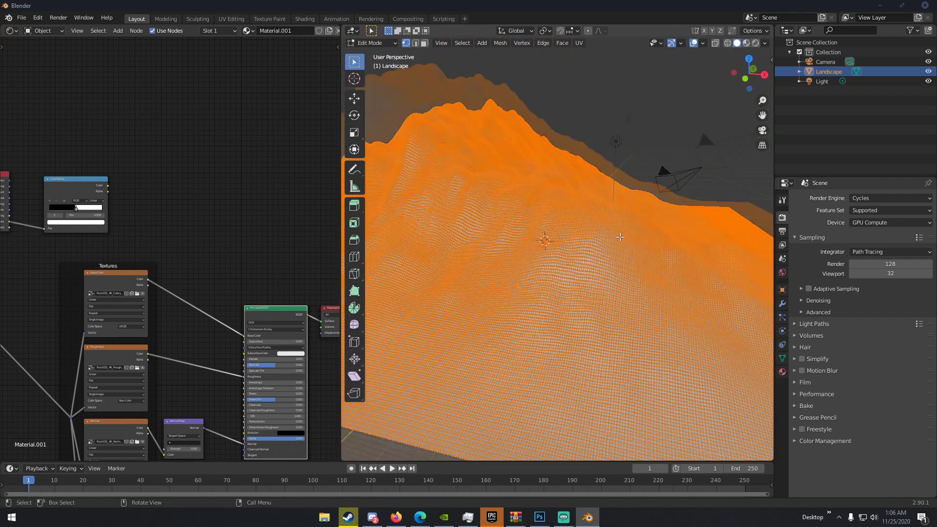
scroll(585, 245, down, 7)
middle_drag(585, 245, 588, 258)
scroll(588, 258, up, 10)
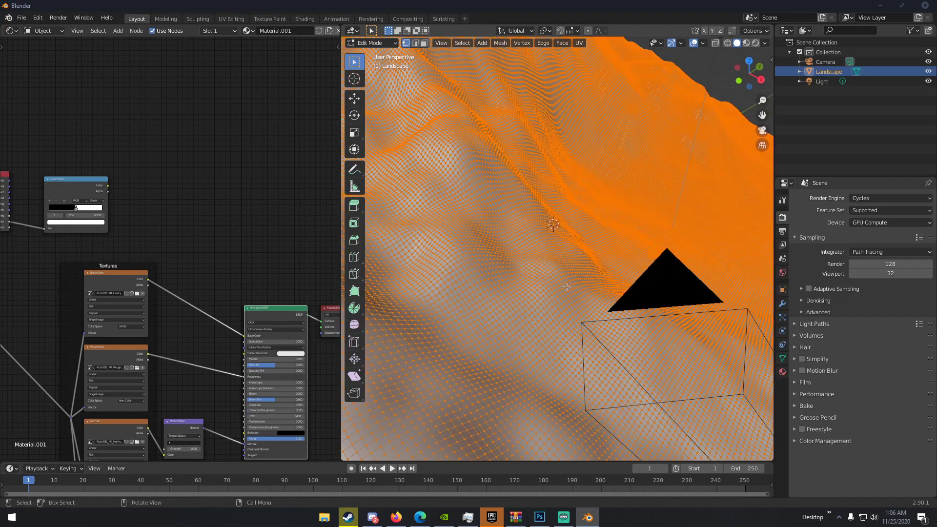
scroll(486, 302, up, 3)
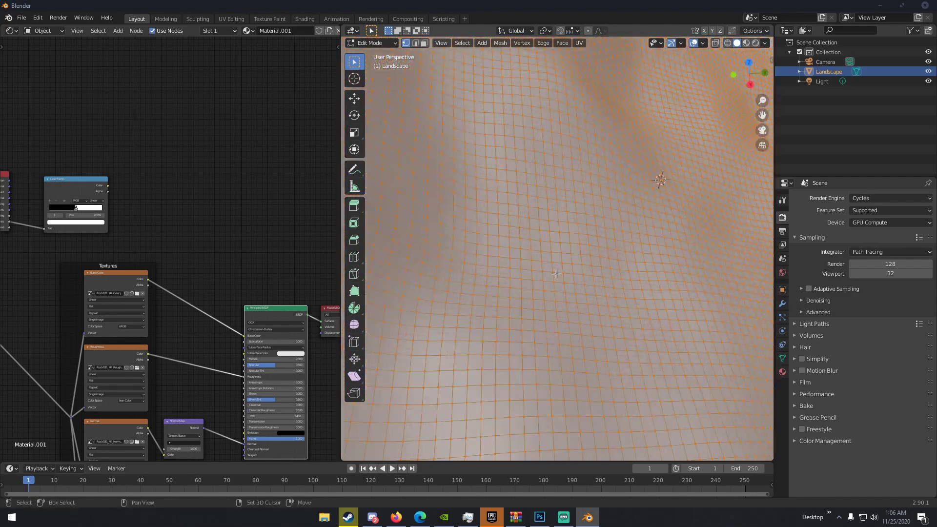
scroll(542, 273, down, 10)
middle_drag(548, 272, 610, 243)
scroll(625, 274, up, 5)
scroll(626, 274, down, 6)
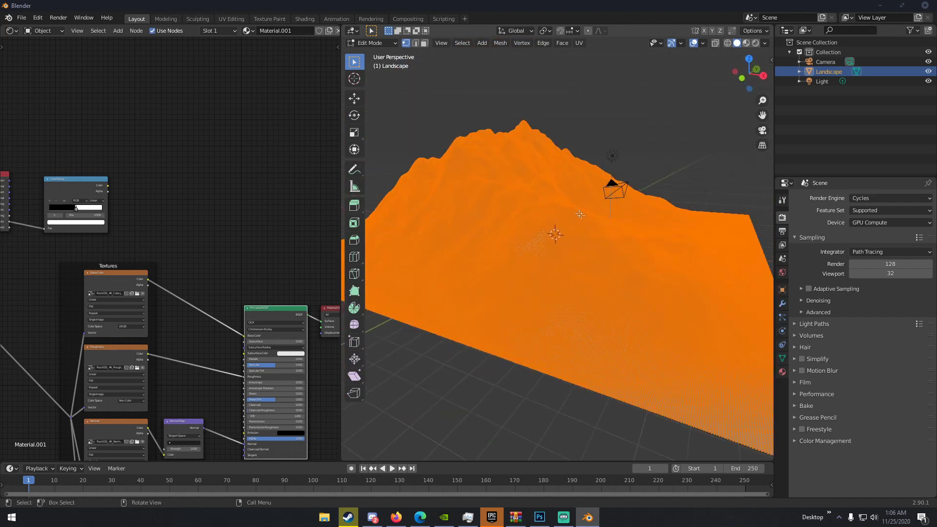
Unwrap the entire terrain with Smart UV Project at a 66° angle limit
key(u)
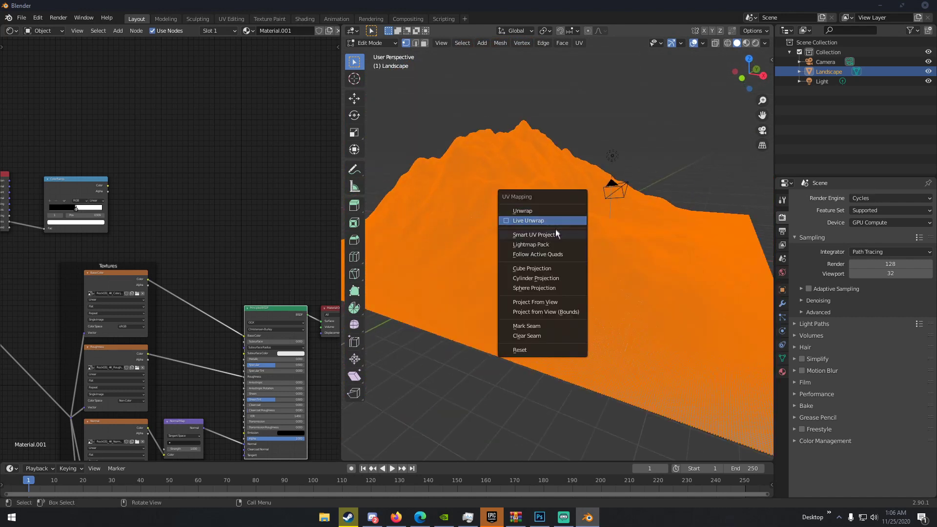
click(554, 234)
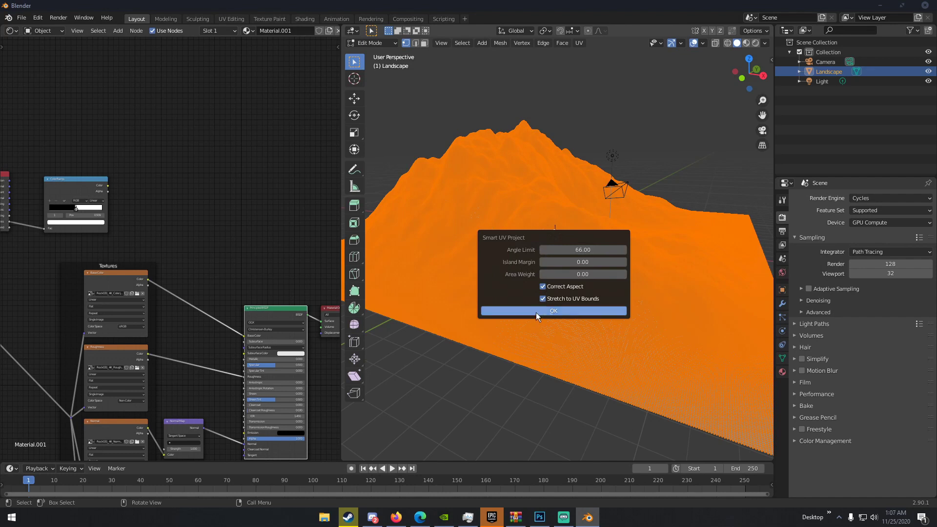
click(542, 298)
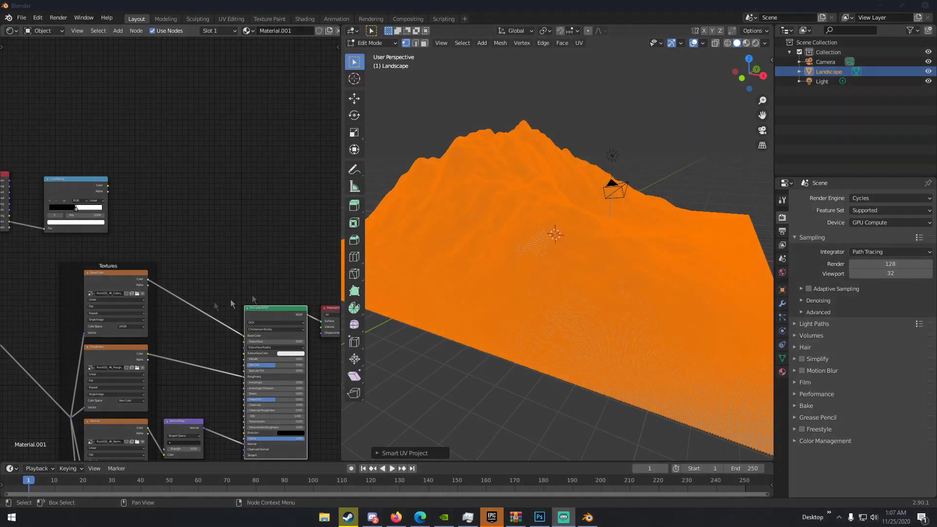
middle_drag(581, 267, 549, 262)
scroll(551, 281, down, 5)
scroll(538, 293, up, 6)
scroll(538, 293, down, 3)
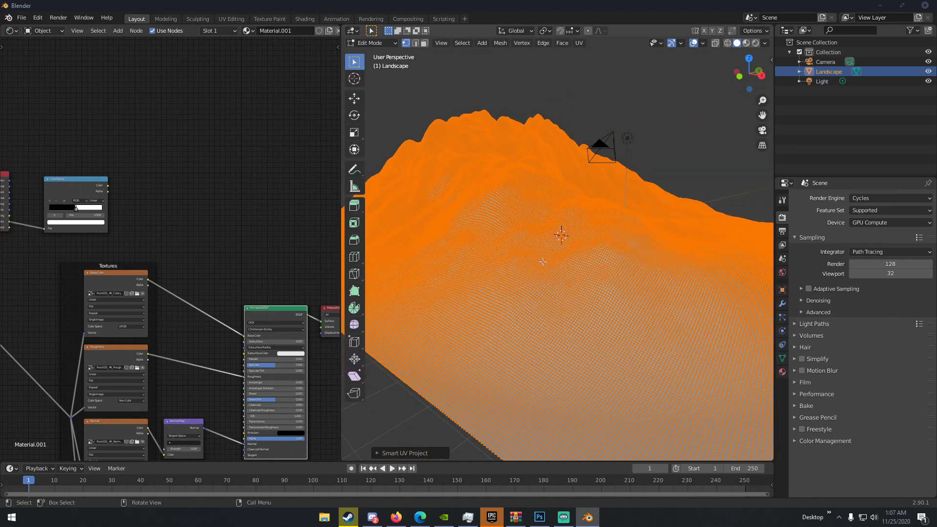
Return to Object Mode and view the rock-textured landscape in Rendered shading
key(Tab)
scroll(542, 260, down, 2)
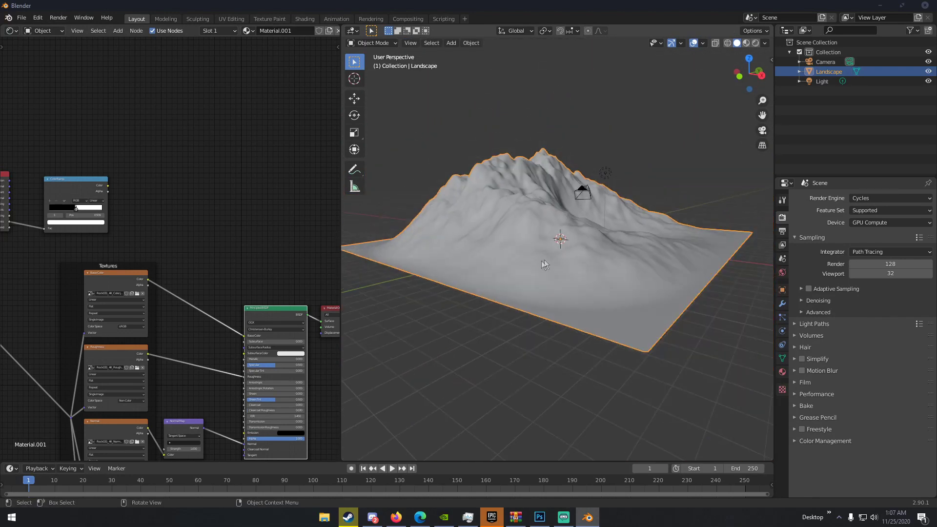
key(z)
click(557, 169)
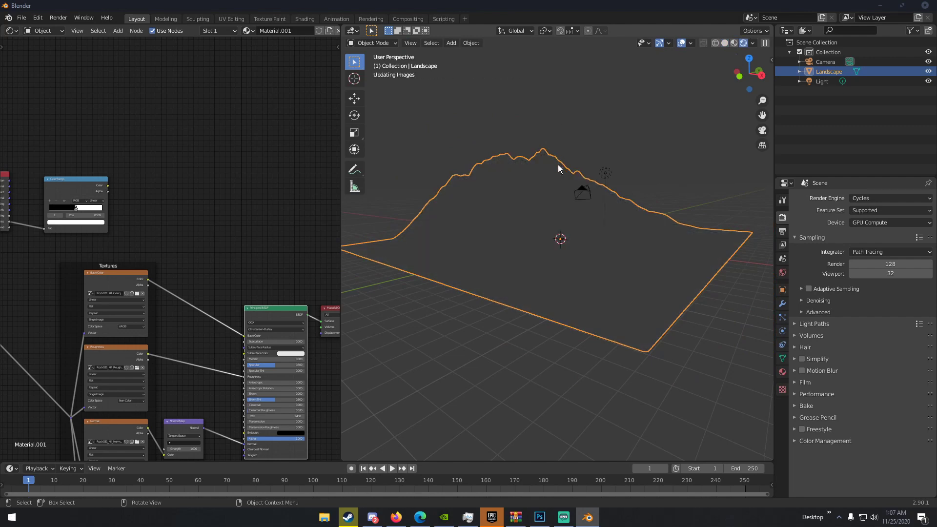
middle_drag(561, 174, 593, 201)
scroll(556, 186, up, 4)
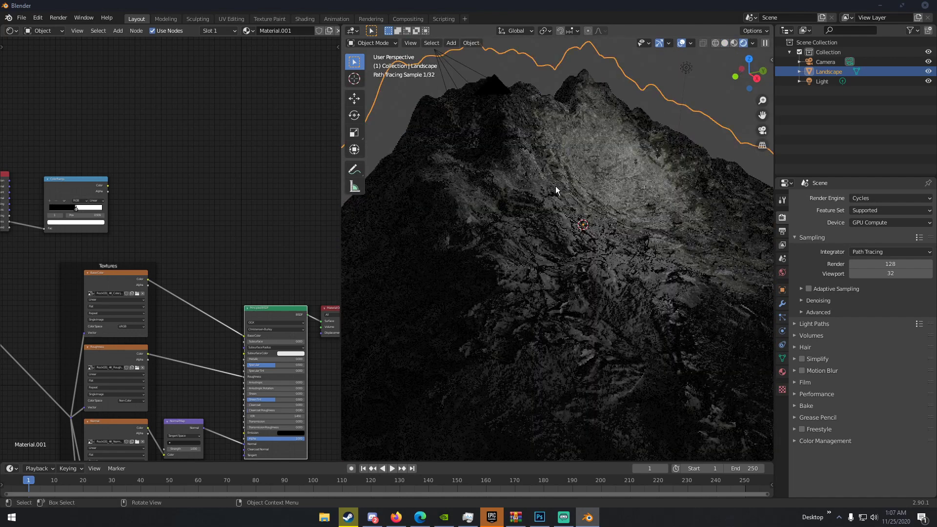
mouse_move(556, 186)
middle_down()
mouse_move(575, 188)
mouse_move(559, 194)
mouse_move(592, 238)
mouse_move(625, 224)
mouse_move(599, 235)
mouse_move(617, 235)
mouse_move(604, 245)
middle_up()
scroll(559, 195, down, 3)
scroll(593, 240, up, 2)
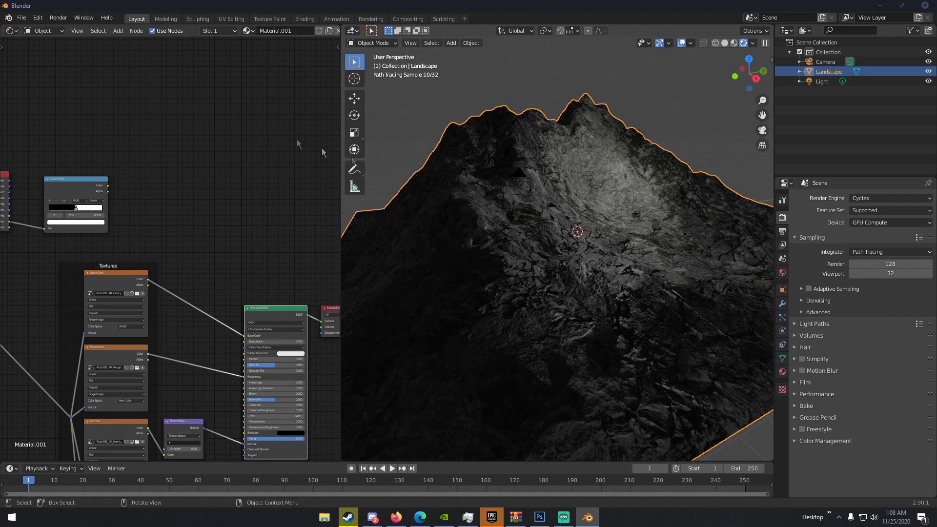
Change the left area from Shader Editor to UV Editor
click(15, 33)
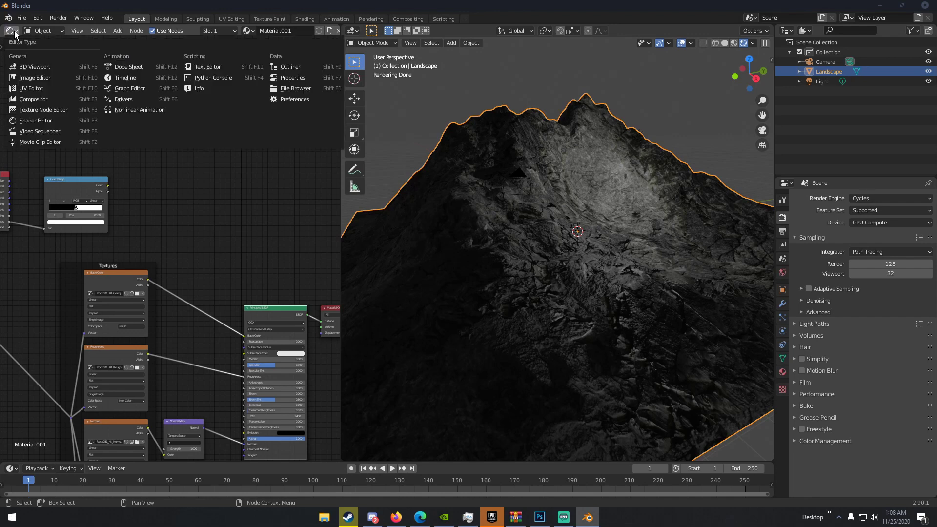
click(35, 90)
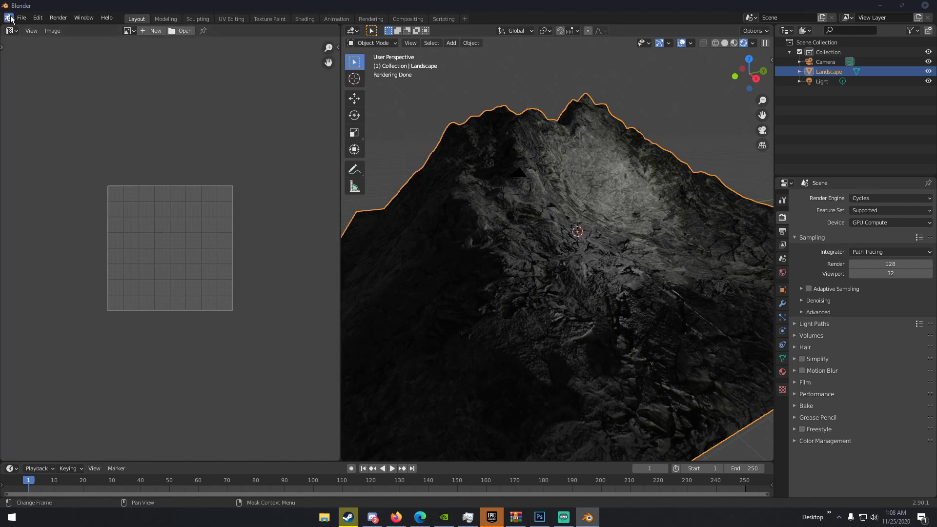
click(10, 33)
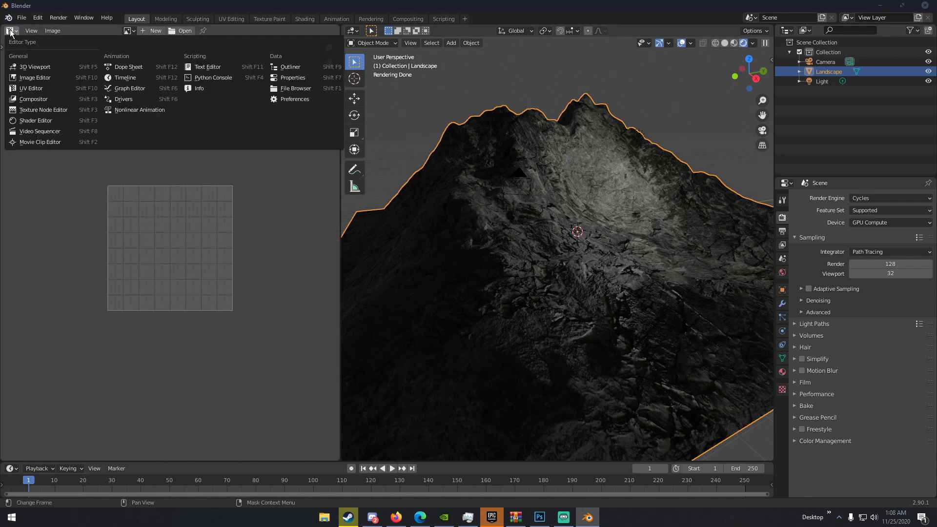
click(33, 87)
scroll(426, 158, down, 5)
middle_drag(479, 171, 496, 183)
scroll(496, 183, up, 2)
scroll(495, 186, up, 2)
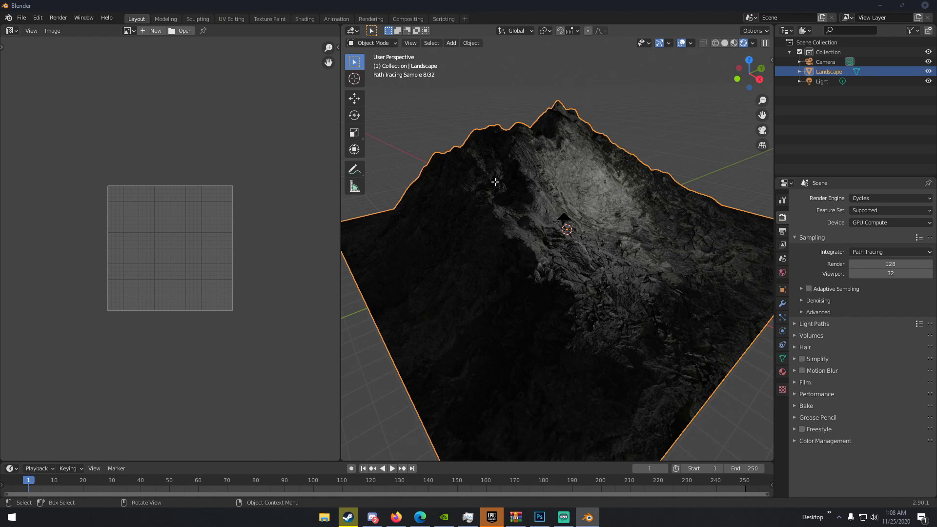
Enter Edit Mode and frame the terrain's UV layout in the UV Editor
key(Tab)
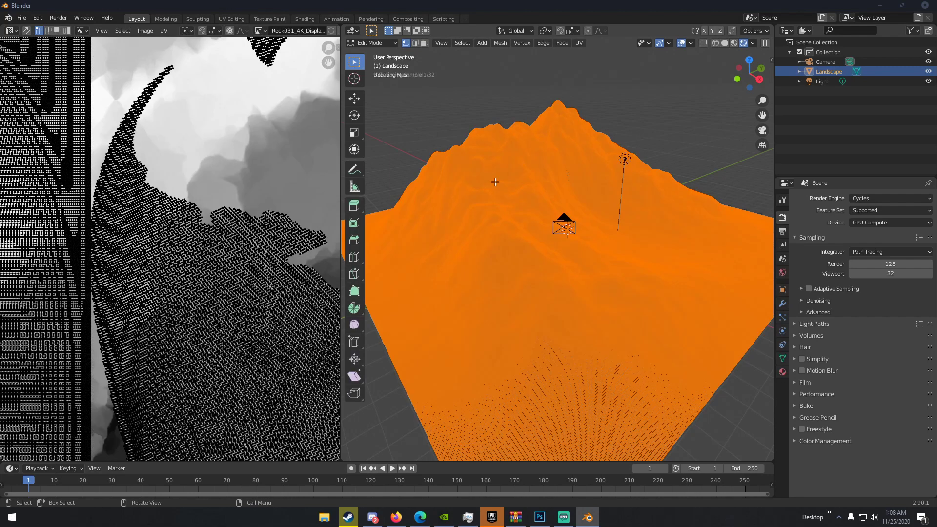
scroll(225, 205, down, 3)
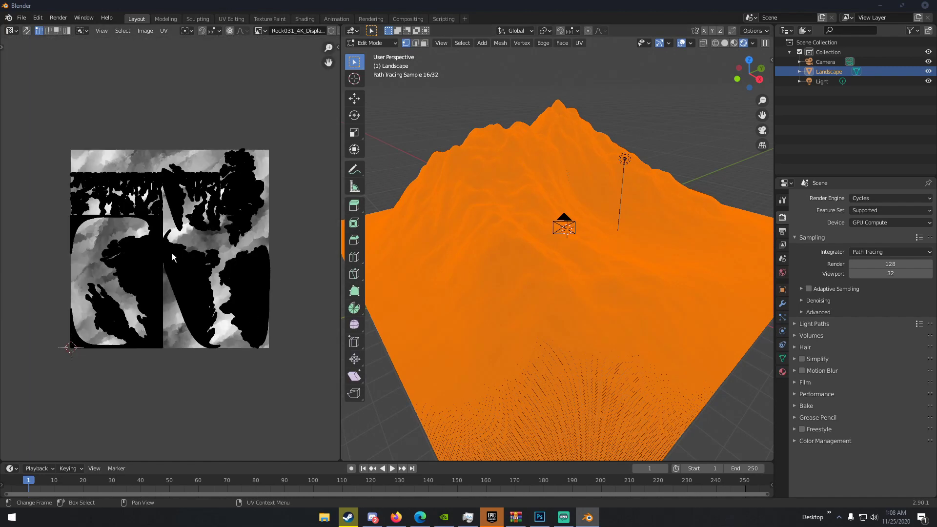
scroll(249, 215, up, 5)
scroll(190, 224, down, 2)
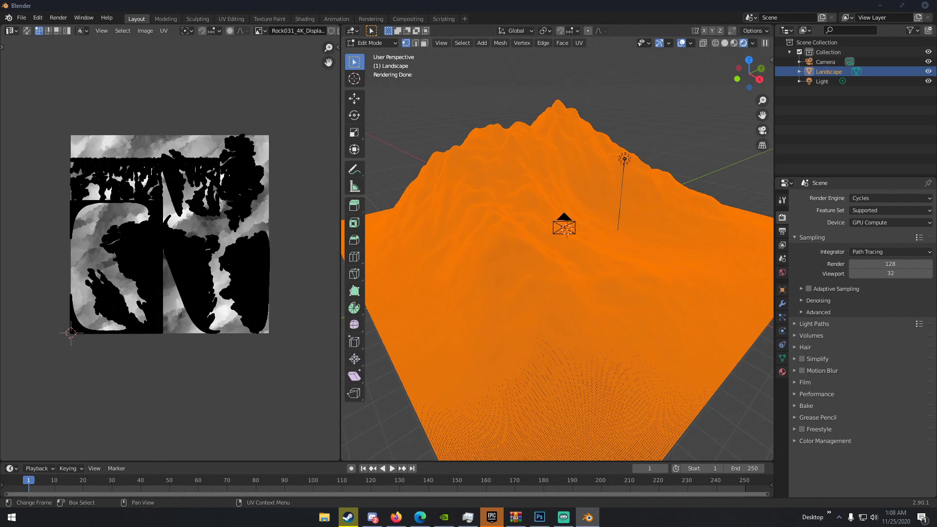
scroll(215, 225, up, 4)
scroll(288, 224, down, 3)
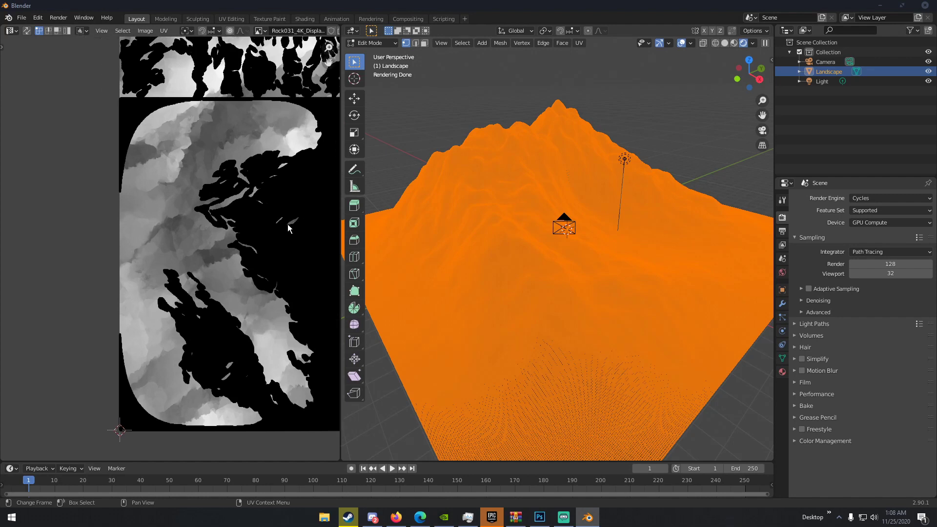
scroll(292, 192, up, 3)
middle_drag(273, 163, 200, 157)
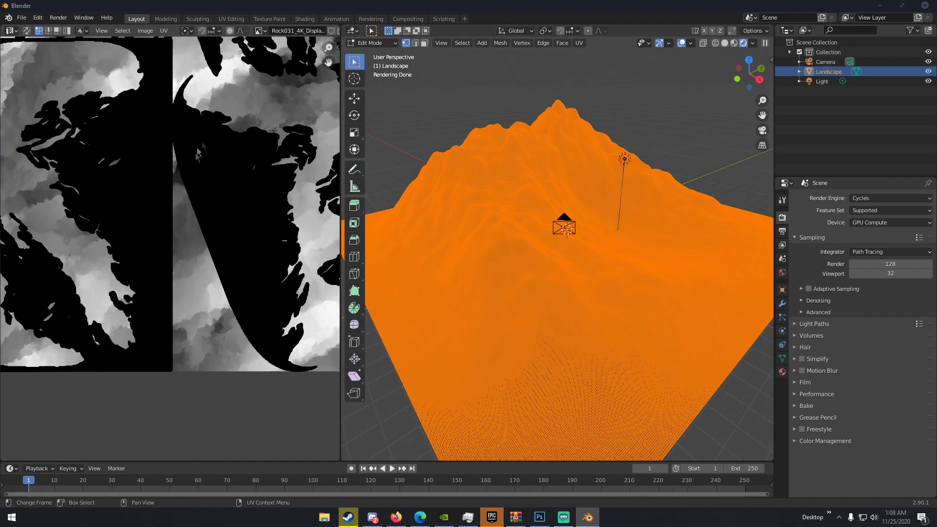
middle_drag(222, 215, 140, 207)
scroll(288, 205, down, 4)
scroll(218, 210, down, 5)
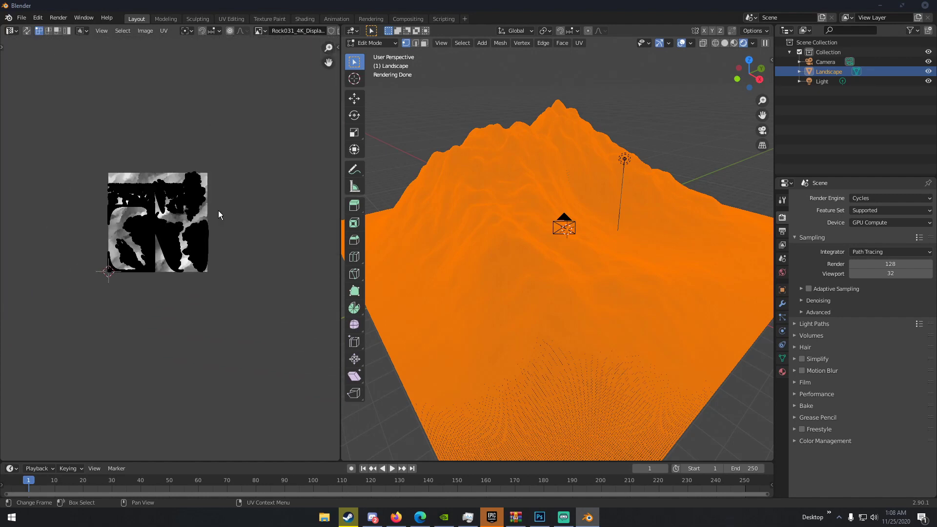
scroll(203, 220, up, 4)
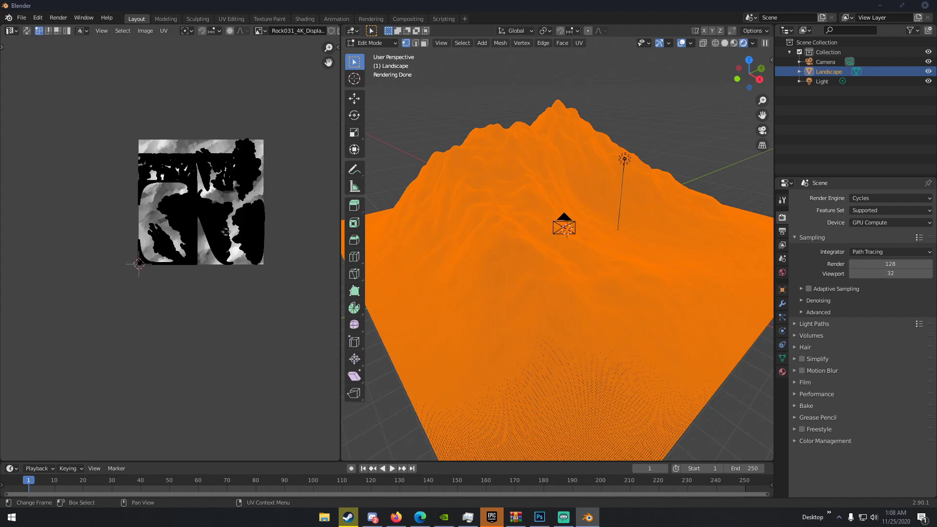
scroll(217, 232, down, 2)
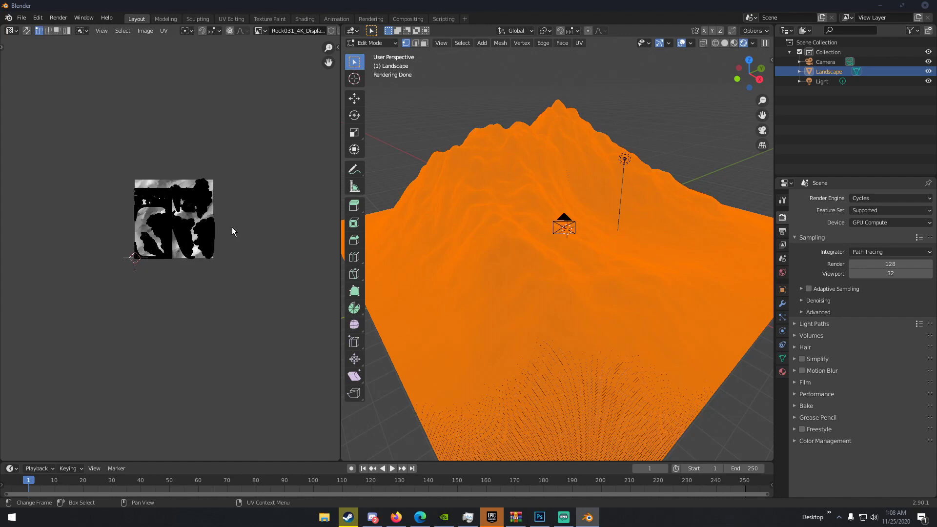
Select all UV islands, scale them by 5, and return to Object Mode
key(a)
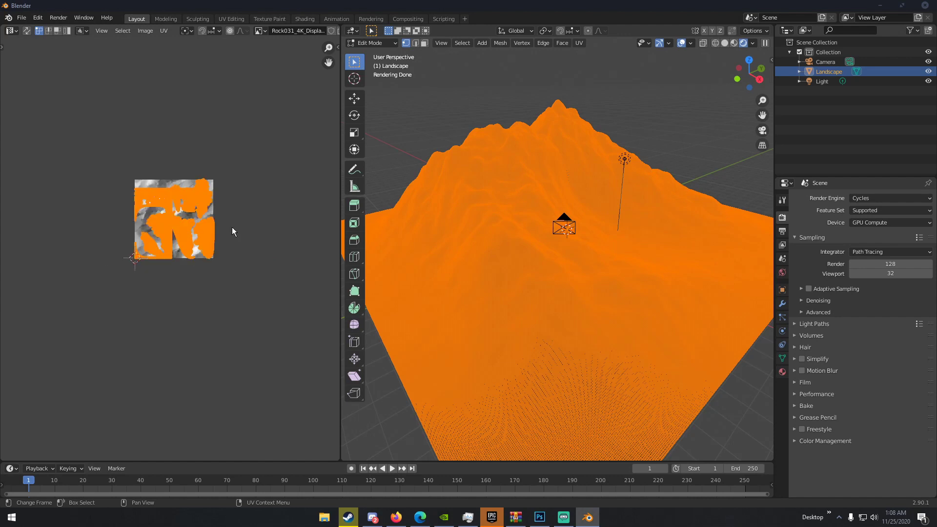
key(s)
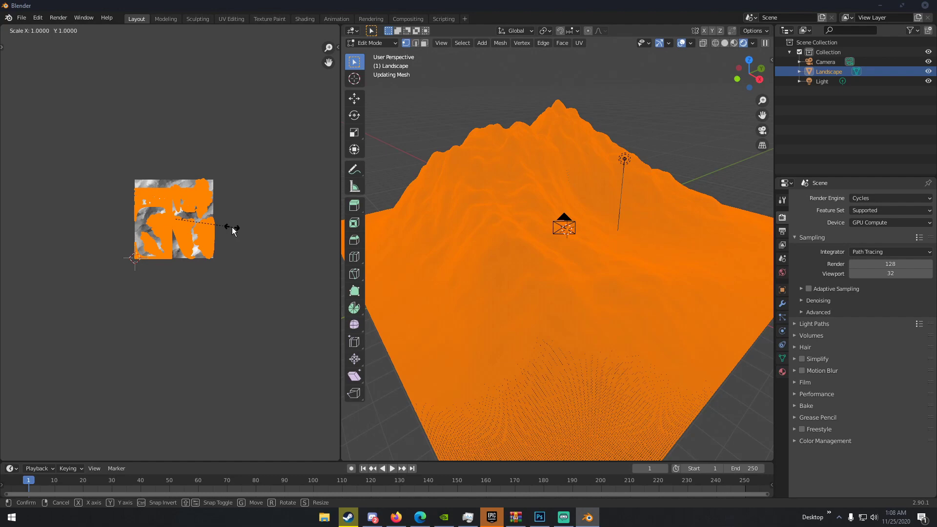
text(5)
key(Return)
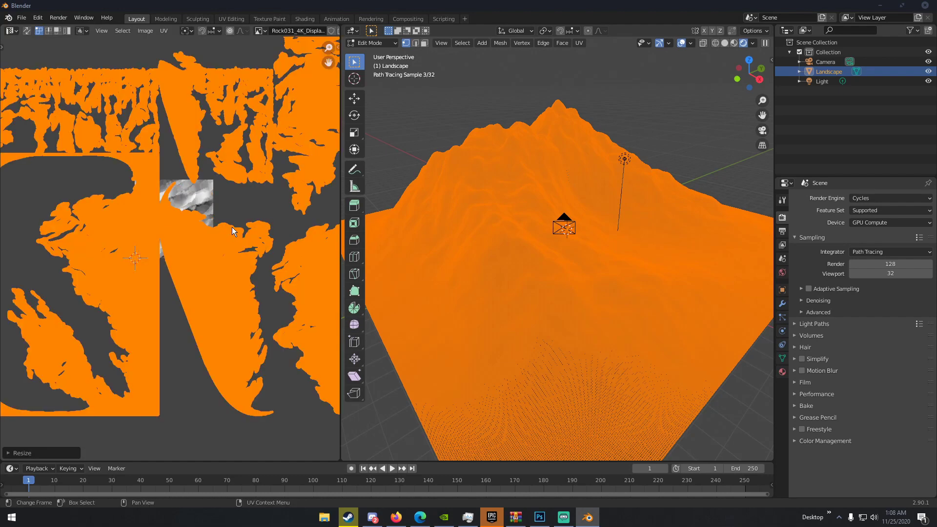
scroll(232, 227, down, 2)
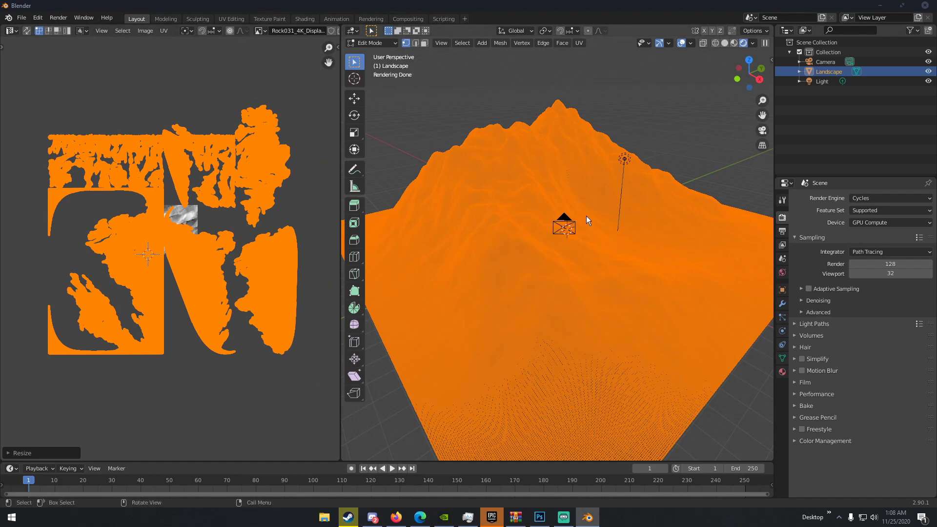
key(Tab)
Switch the left area to the Shader Editor and frame the Principled BSDF and Material Output
mouse_move(584, 217)
middle_down()
mouse_move(564, 218)
mouse_move(585, 227)
middle_up()
scroll(585, 227, up, 5)
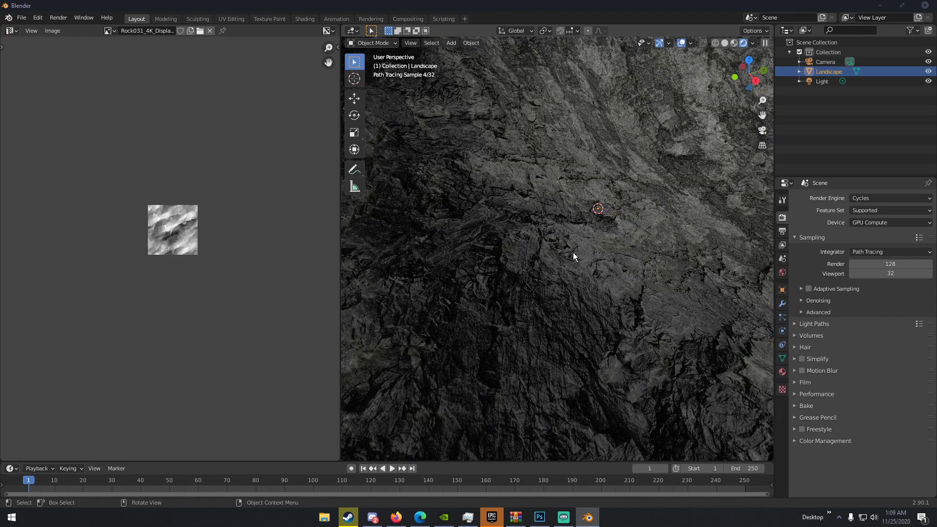
scroll(578, 244, down, 3)
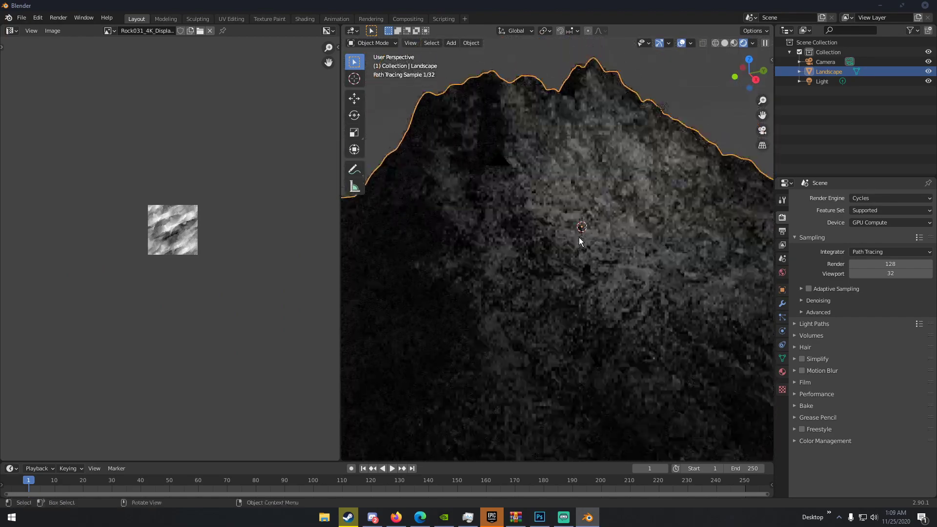
mouse_move(579, 237)
middle_down()
mouse_move(606, 229)
mouse_move(579, 242)
middle_up()
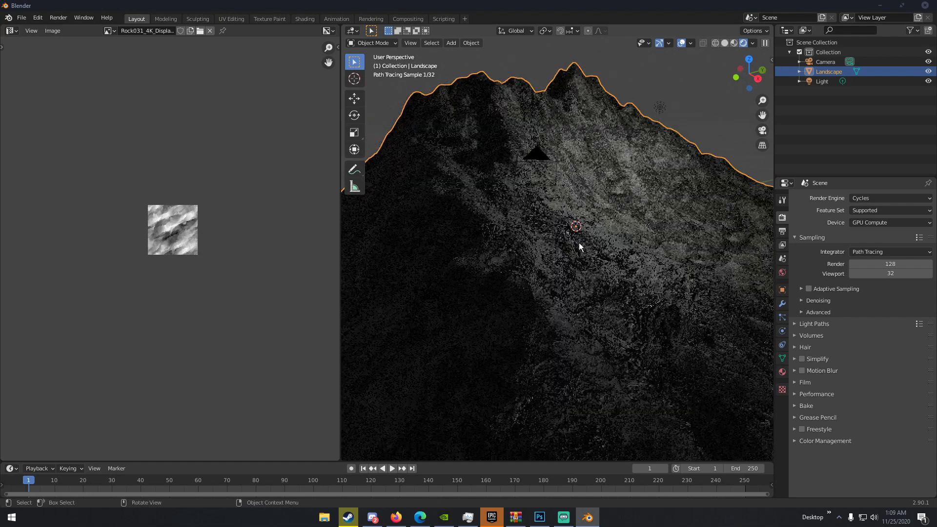
click(12, 30)
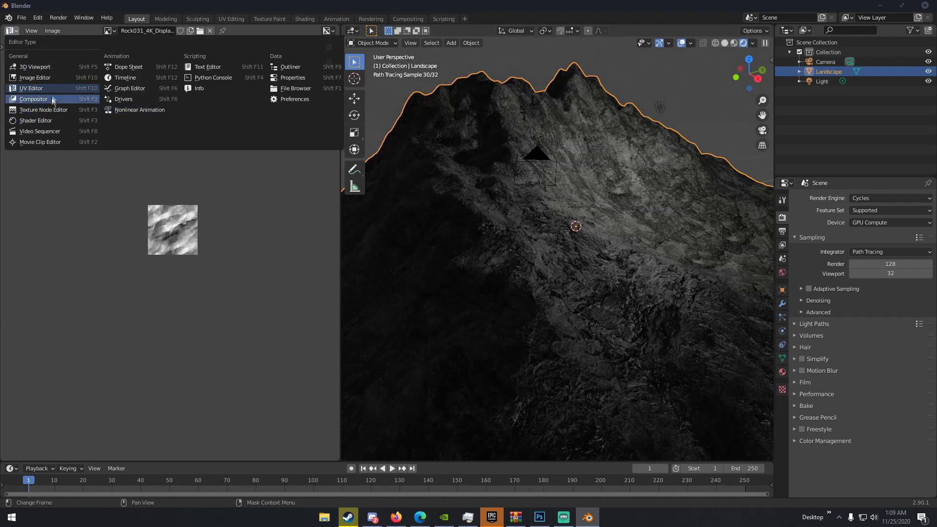
click(38, 121)
middle_drag(205, 216, 83, 136)
scroll(145, 180, down, 3)
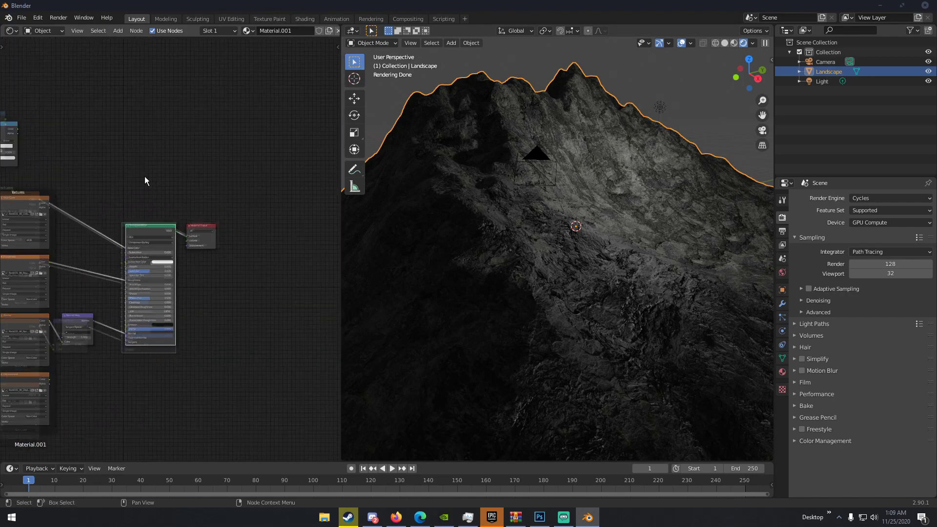
middle_drag(144, 180, 154, 116)
middle_drag(165, 160, 198, 123)
Duplicate the Principled BSDF below the original and start a Node Wrangler texture-set load
key(shift+d)
click(183, 335)
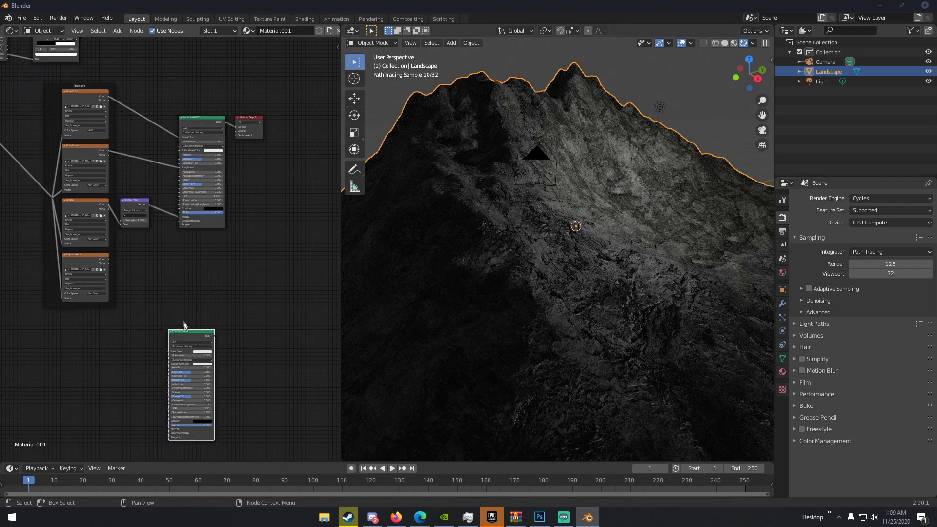
middle_drag(182, 335, 226, 270)
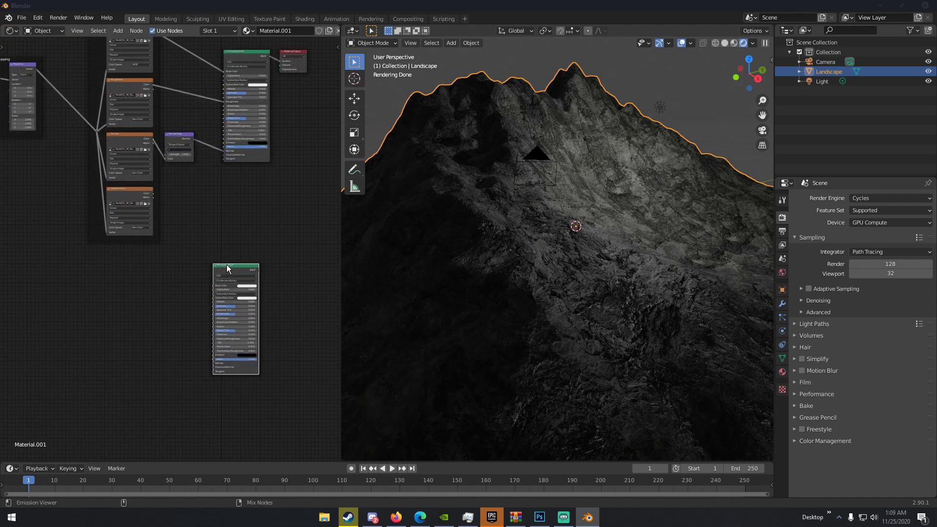
key(ctrl+shift+t)
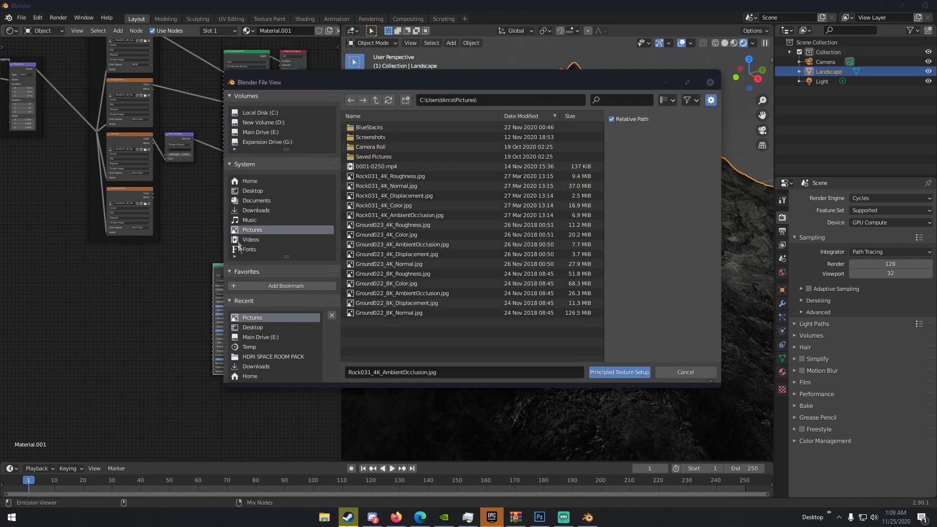
Load the four Snow004 maps from the Desktop via Principled Texture Setup
click(252, 191)
scroll(405, 261, down, 5)
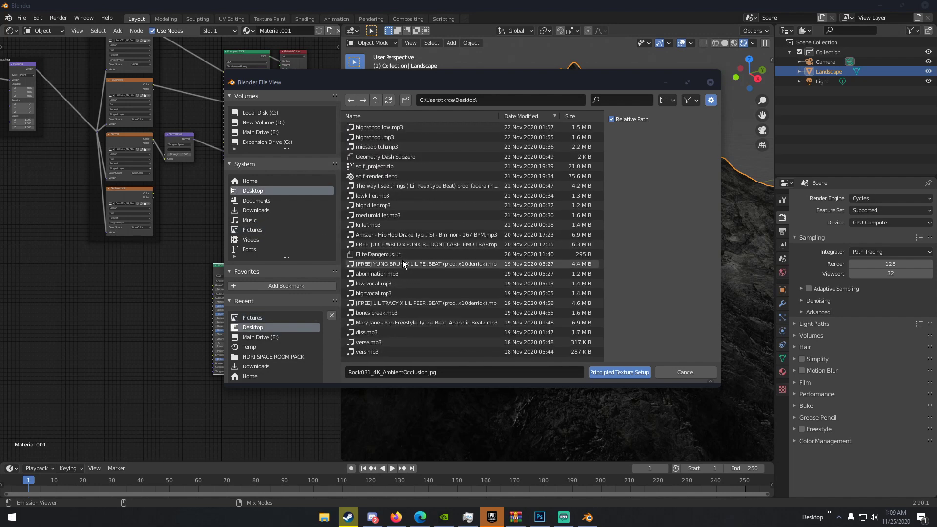
scroll(402, 259, down, 10)
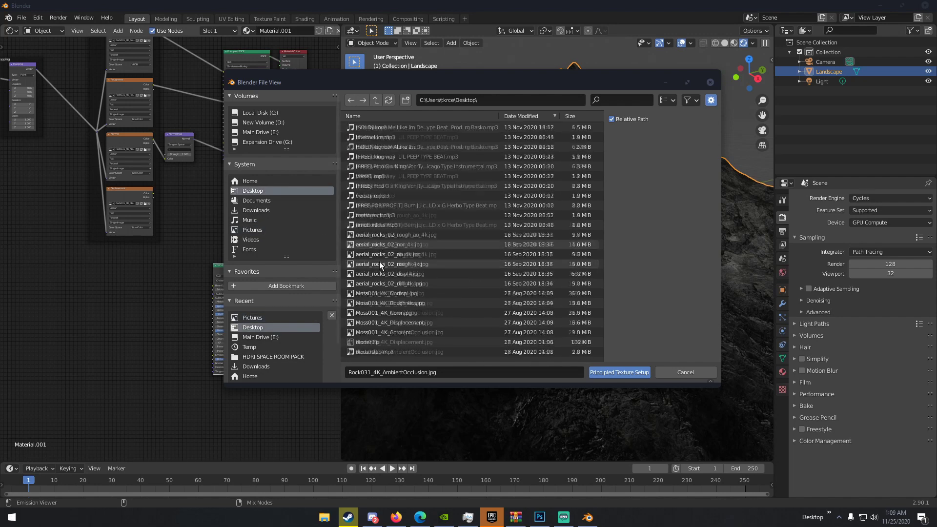
scroll(379, 262, down, 10)
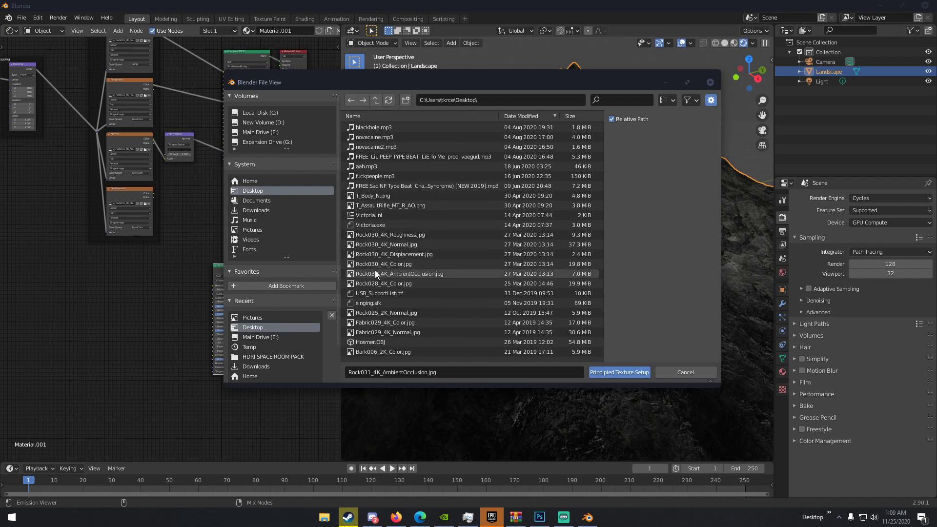
scroll(375, 271, down, 5)
click(384, 279)
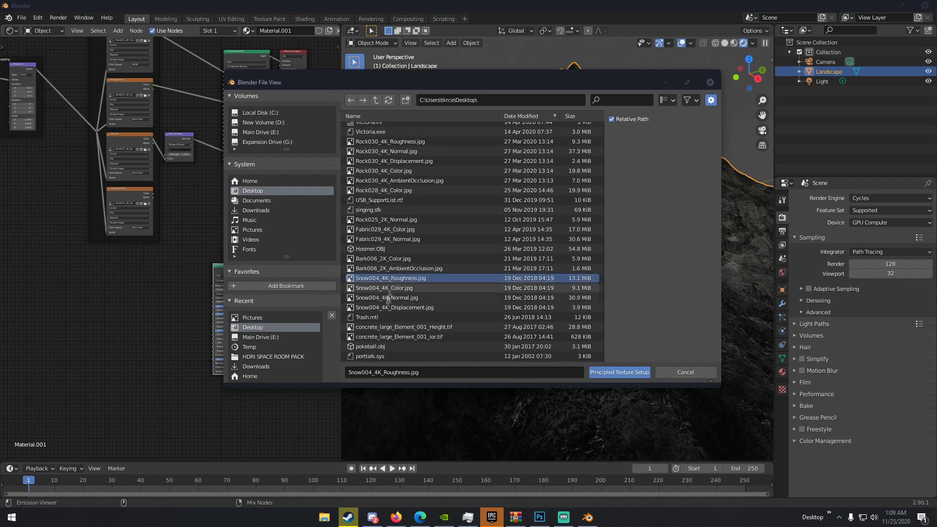
shift+click(386, 307)
click(610, 374)
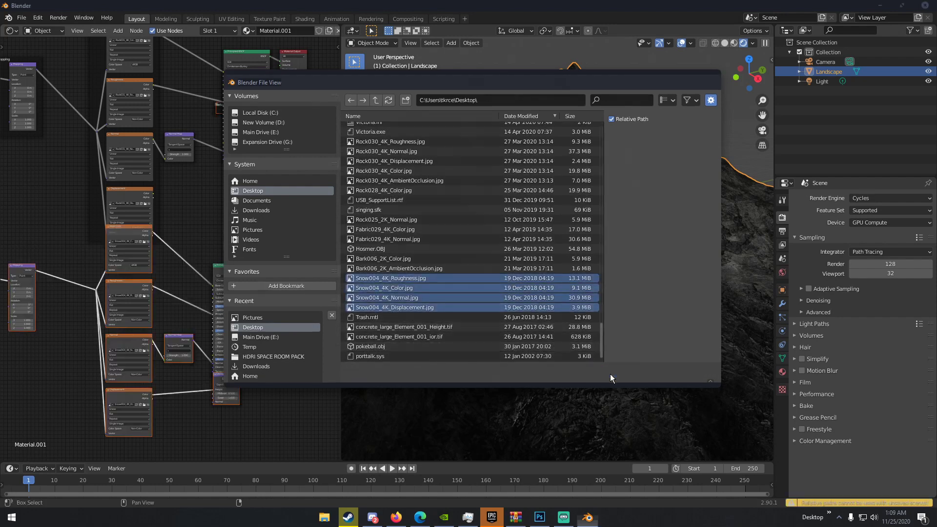
Delete the snow Displacement node and move the Material Output further right
middle_drag(237, 269, 268, 273)
click(266, 269)
drag(266, 268, 268, 255)
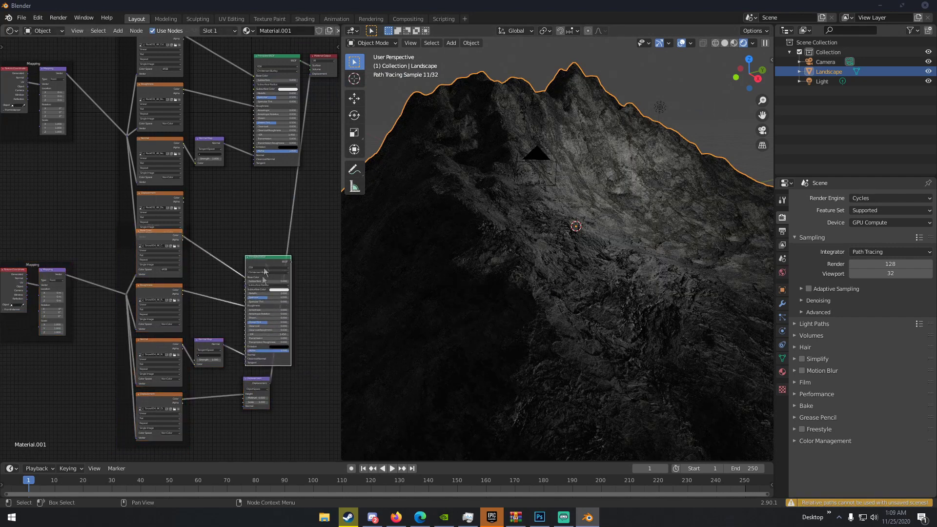
click(258, 385)
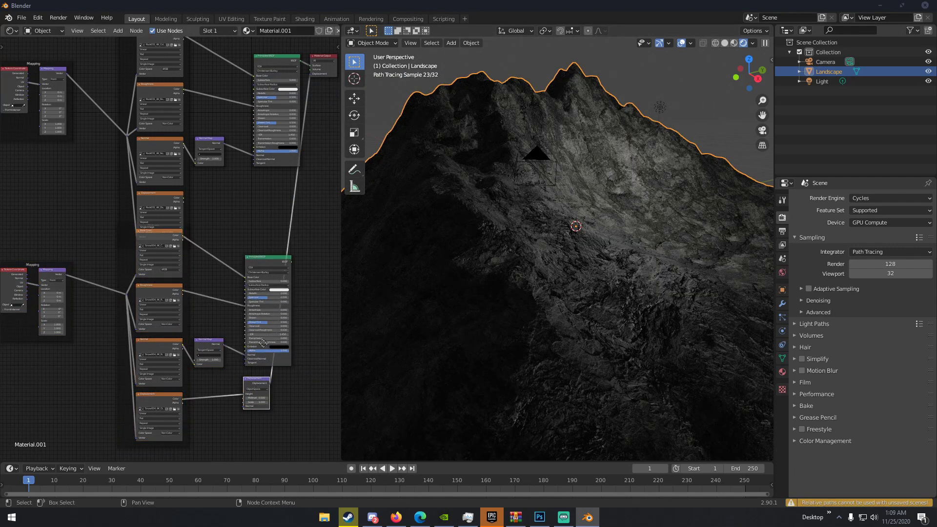
middle_drag(263, 343, 206, 327)
key(x)
middle_drag(240, 288, 225, 308)
click(253, 96)
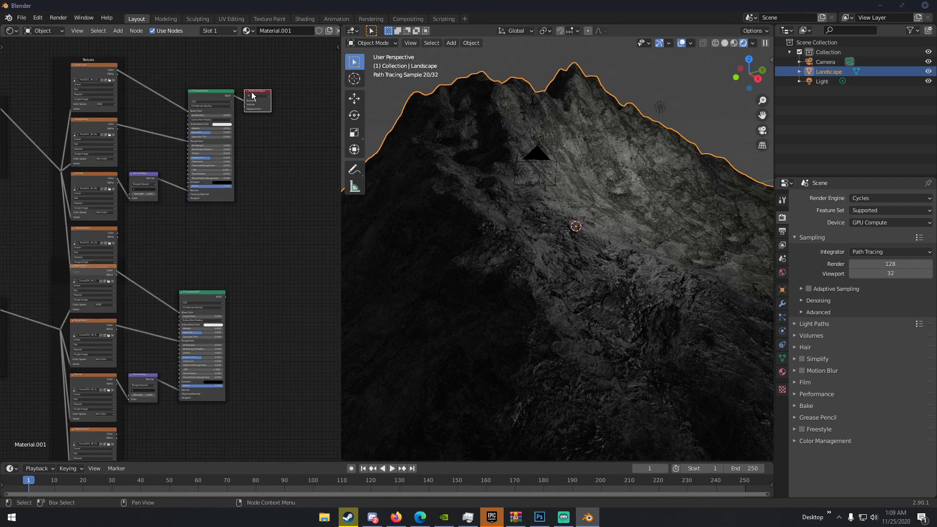
drag(252, 89, 323, 92)
click(263, 91)
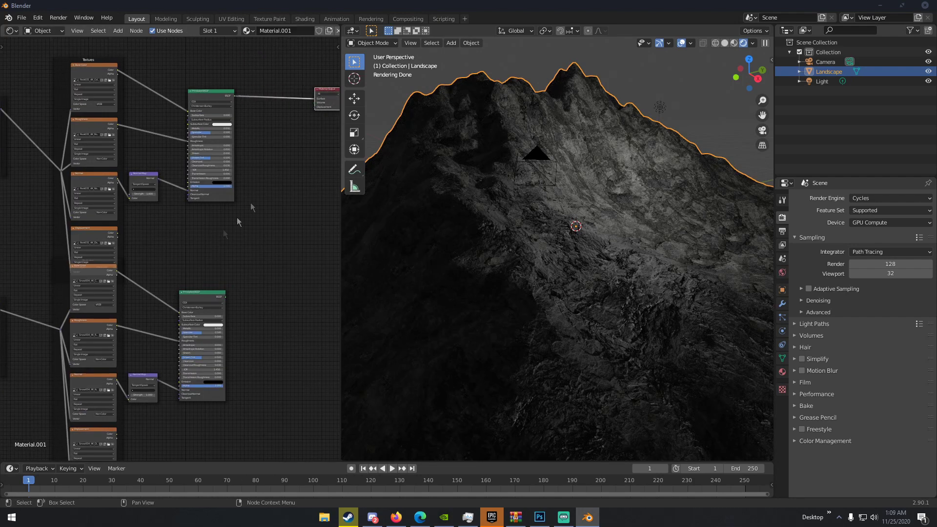
Insert a Mix Shader before the Material Output and plug the snow BSDF into its second input
middle_drag(204, 254, 178, 221)
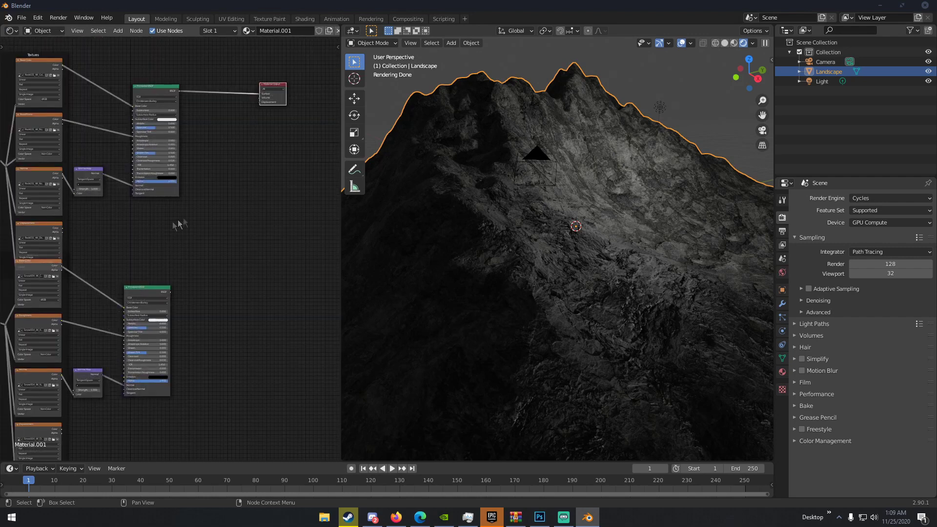
key(shift+a)
click(233, 186)
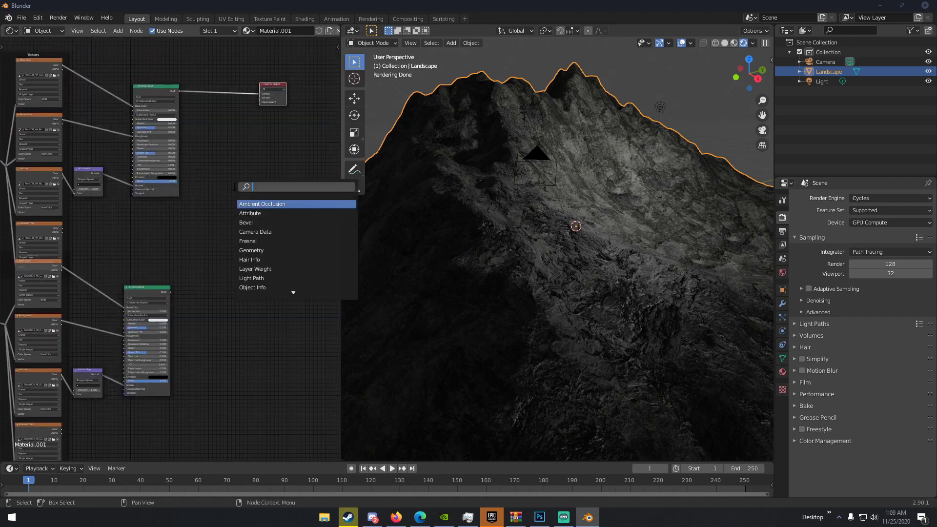
key(Return)
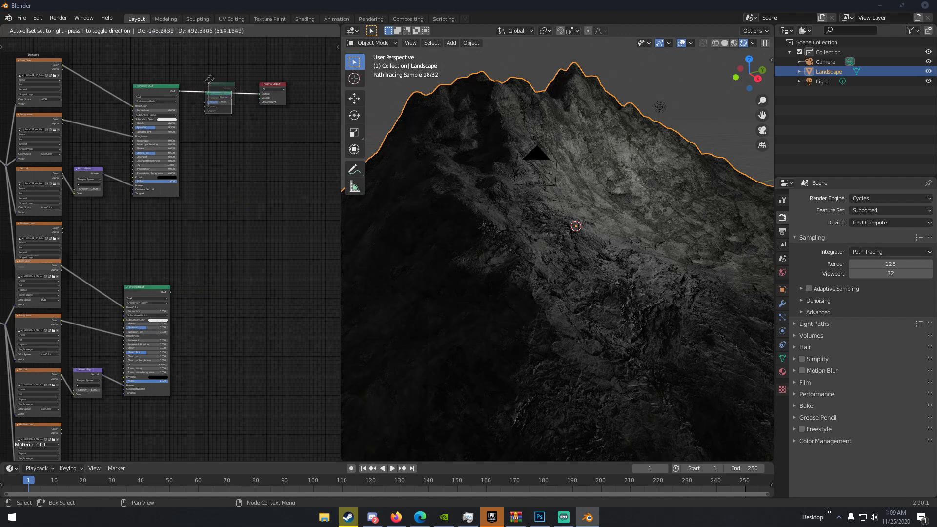
click(215, 83)
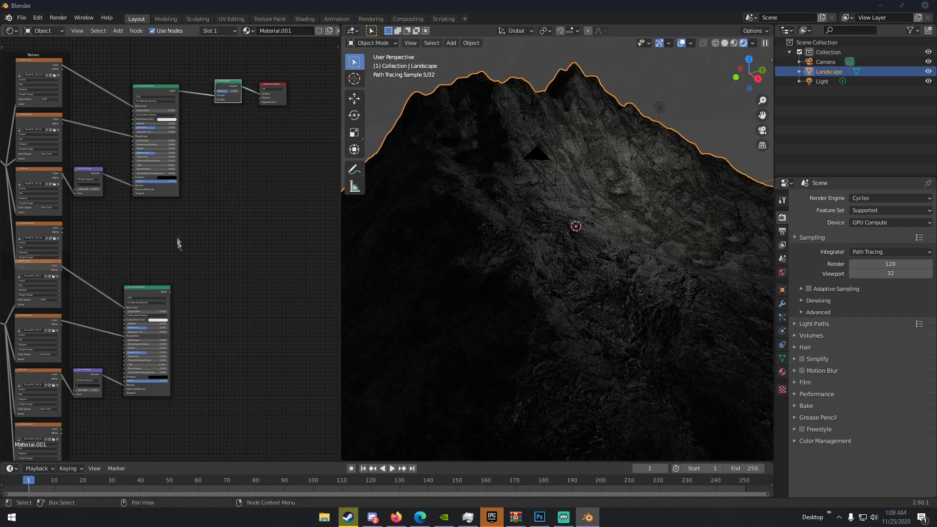
drag(170, 293, 166, 300)
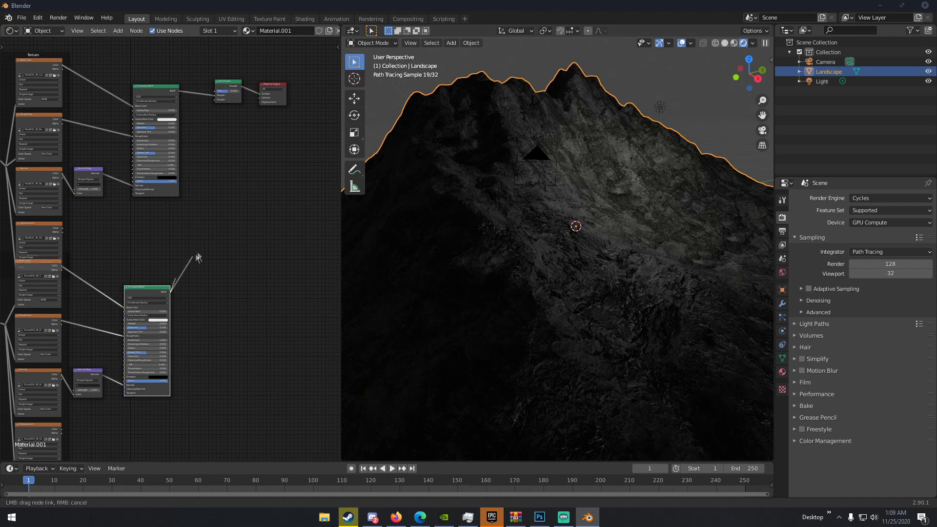
drag(220, 98, 217, 99)
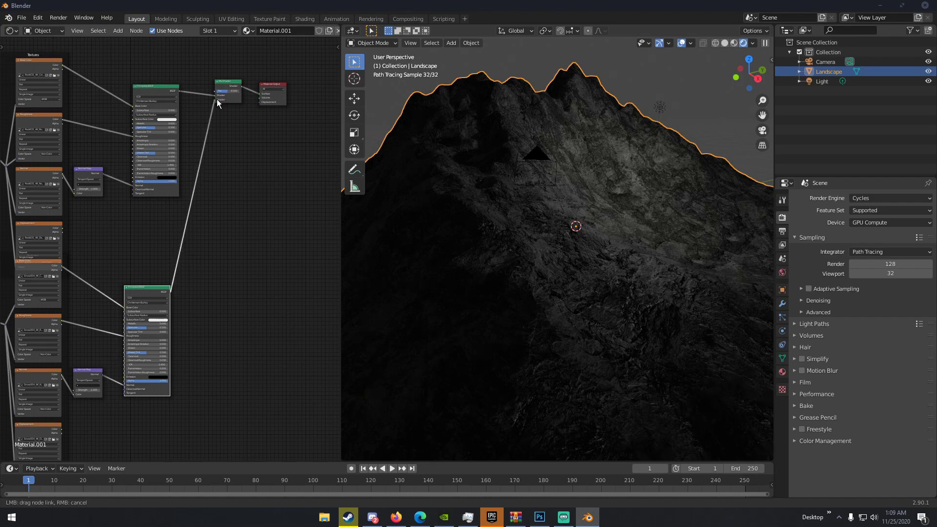
Orbit around the snowy mountain render, then bring the ColorRamp node into view
mouse_move(505, 195)
middle_down()
mouse_move(485, 195)
mouse_move(492, 186)
middle_up()
scroll(595, 235, up, 12)
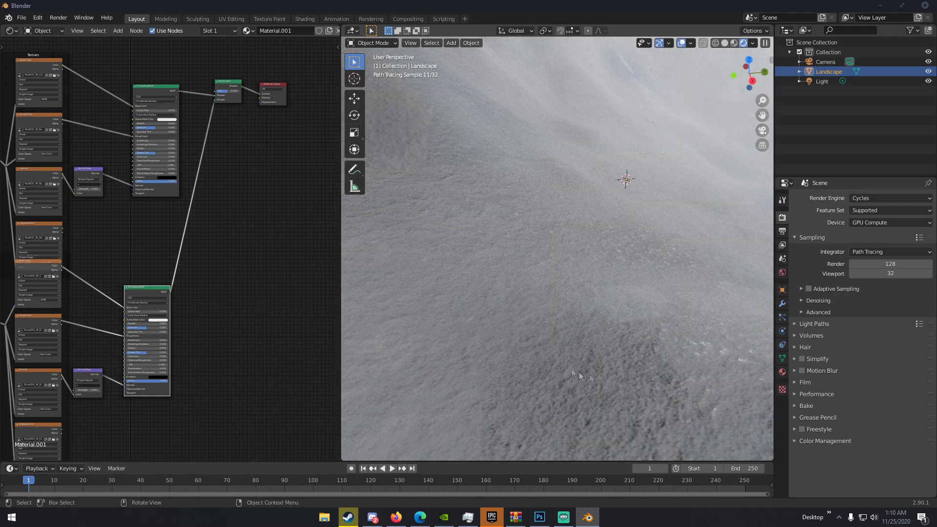
scroll(580, 376, down, 10)
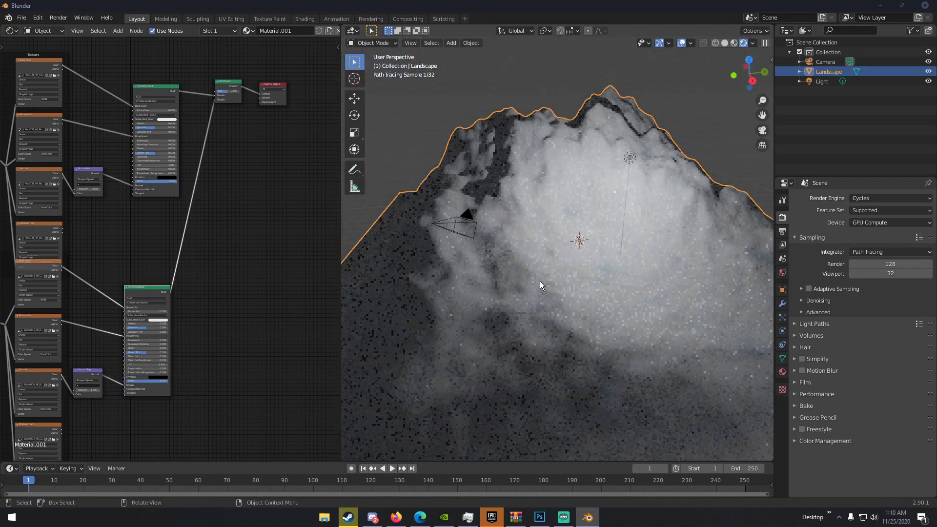
middle_drag(540, 281, 560, 285)
middle_drag(242, 200, 253, 292)
middle_drag(598, 245, 620, 250)
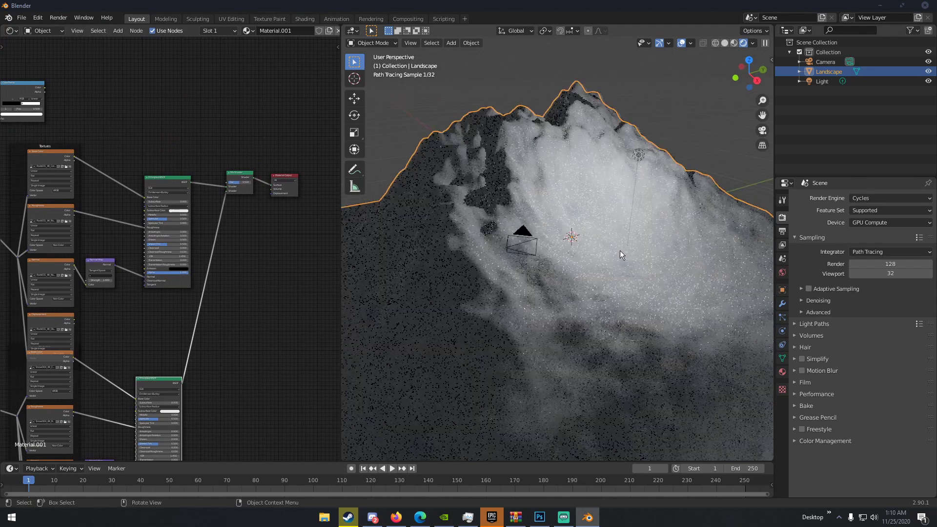
middle_drag(137, 119, 146, 126)
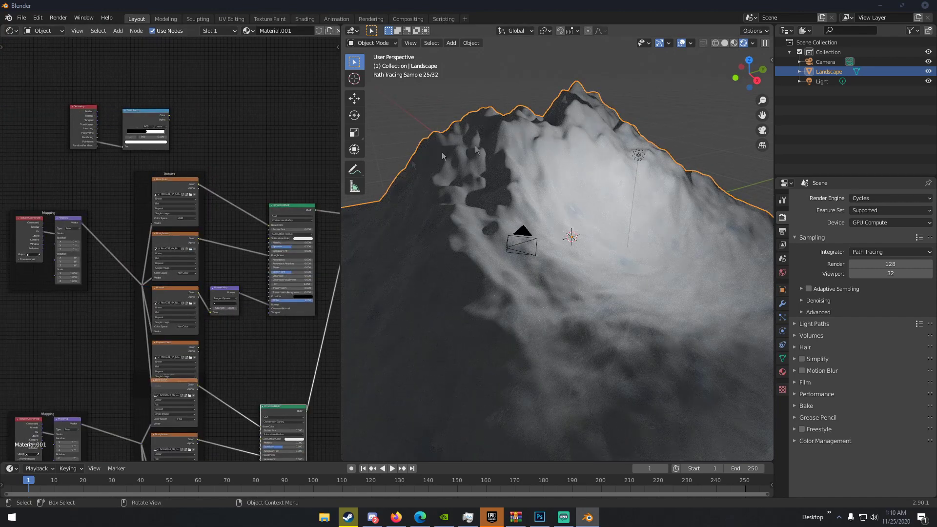
scroll(214, 128, up, 5)
middle_drag(210, 123, 115, 156)
Connect the ColorRamp's Color output to the Mix Shader's Fac input
scroll(122, 150, down, 1)
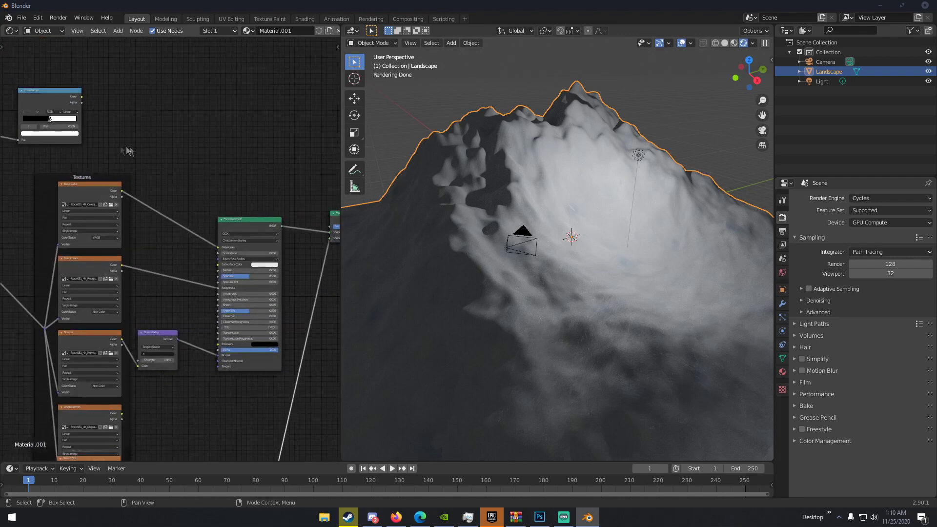
drag(81, 97, 84, 100)
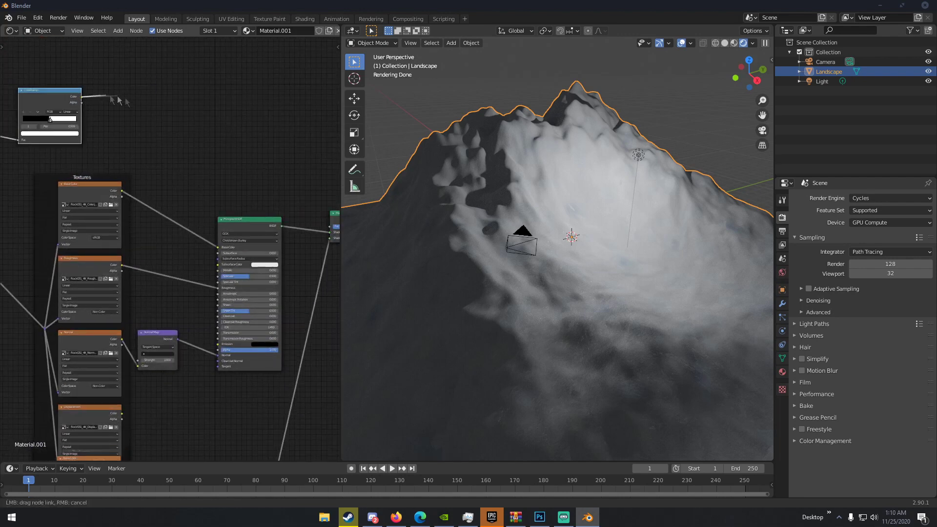
drag(315, 213, 329, 228)
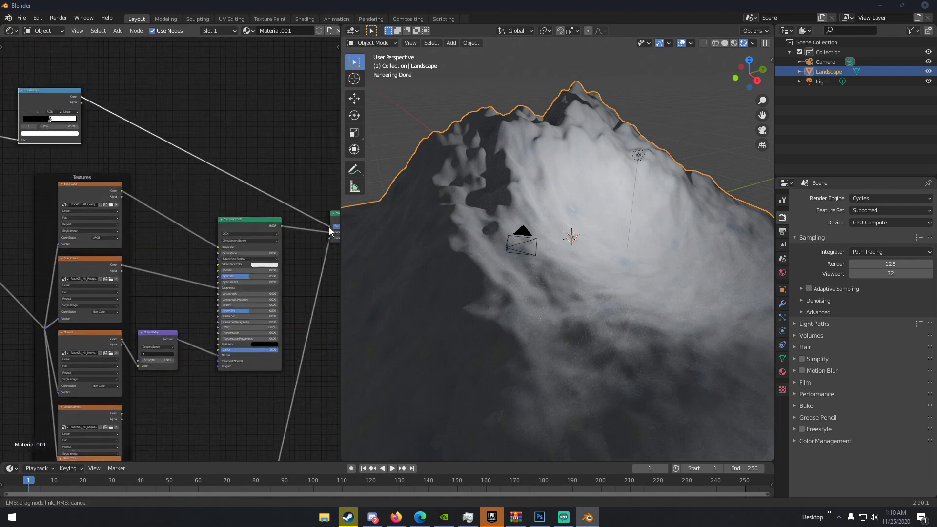
middle_drag(316, 198, 246, 189)
Orbit and zoom around the mountain to check rock showing through the snow in the creases
scroll(246, 189, up, 1)
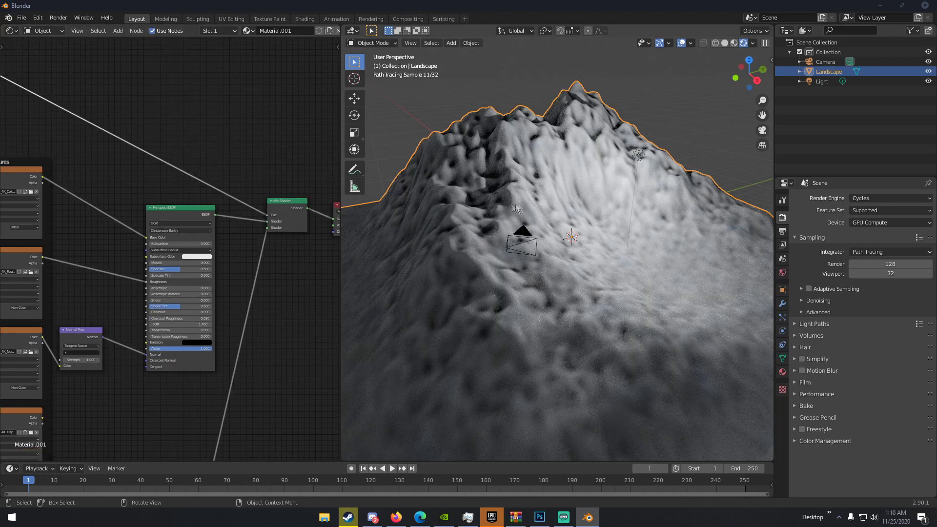
middle_drag(503, 210, 585, 300)
scroll(534, 212, up, 3)
scroll(544, 273, up, 3)
middle_drag(543, 274, 556, 295)
scroll(558, 294, down, 4)
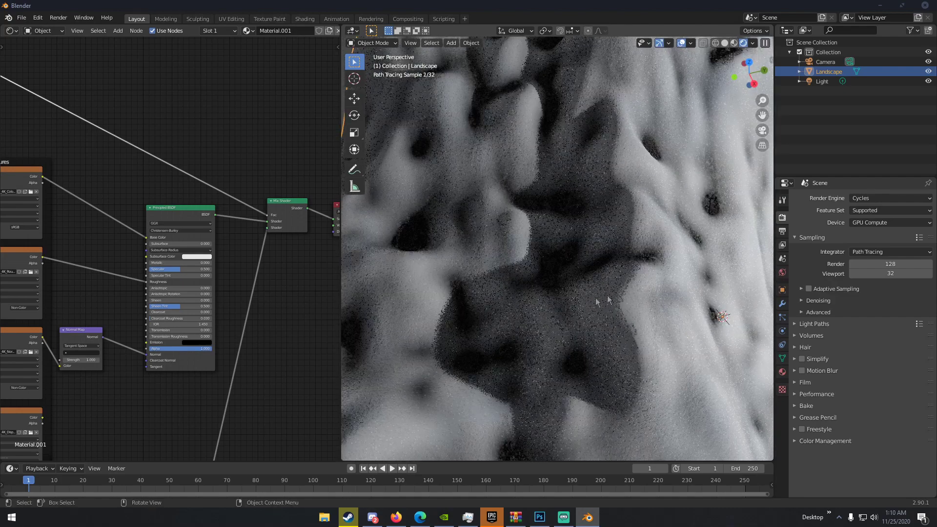
mouse_move(541, 260)
middle_down()
mouse_move(532, 268)
mouse_move(538, 248)
middle_up()
scroll(538, 248, down, 3)
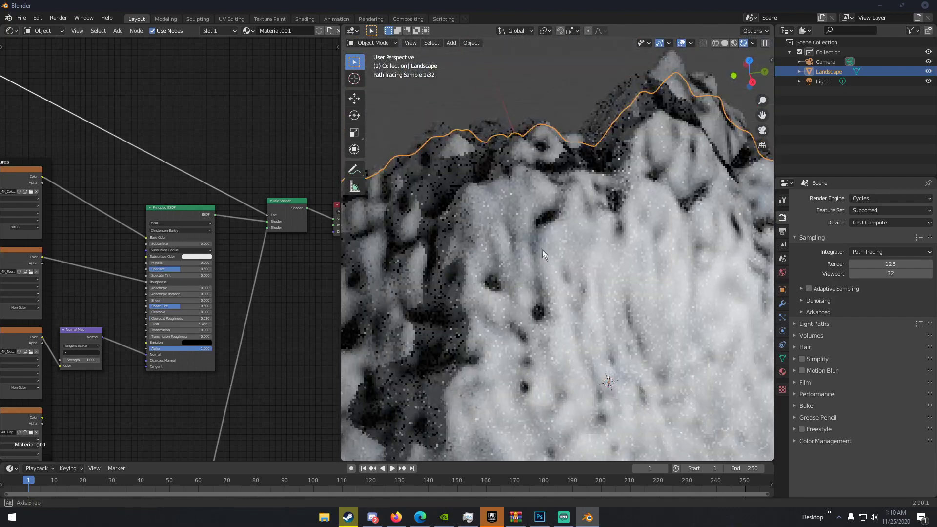
middle_drag(239, 209, 9, 228)
middle_drag(125, 169, 167, 235)
scroll(173, 235, up, 10)
Nudge the ColorRamp's black stop slightly right to refine the snow line
click(174, 159)
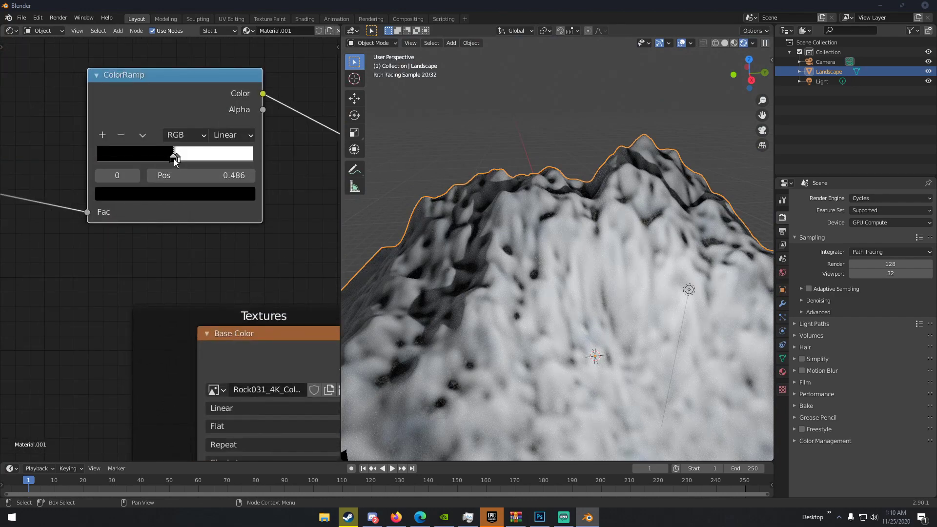
drag(173, 160, 176, 159)
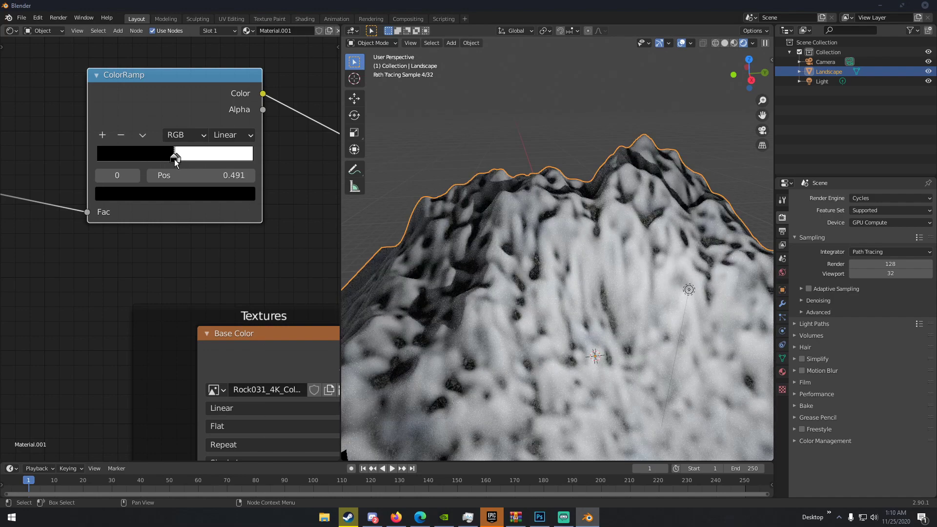
drag(176, 162, 176, 162)
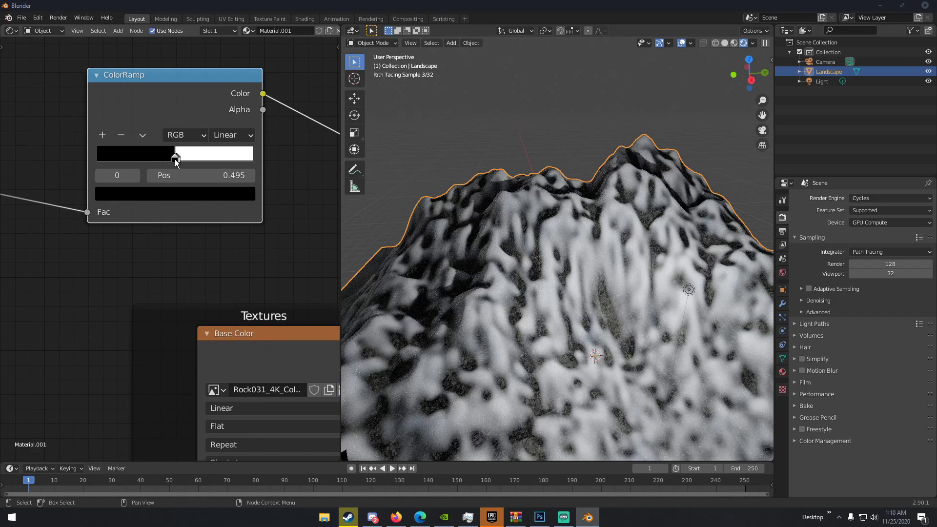
middle_drag(443, 233, 512, 204)
Adjust the white stop, then move the black stop to about 0.486
click(175, 159)
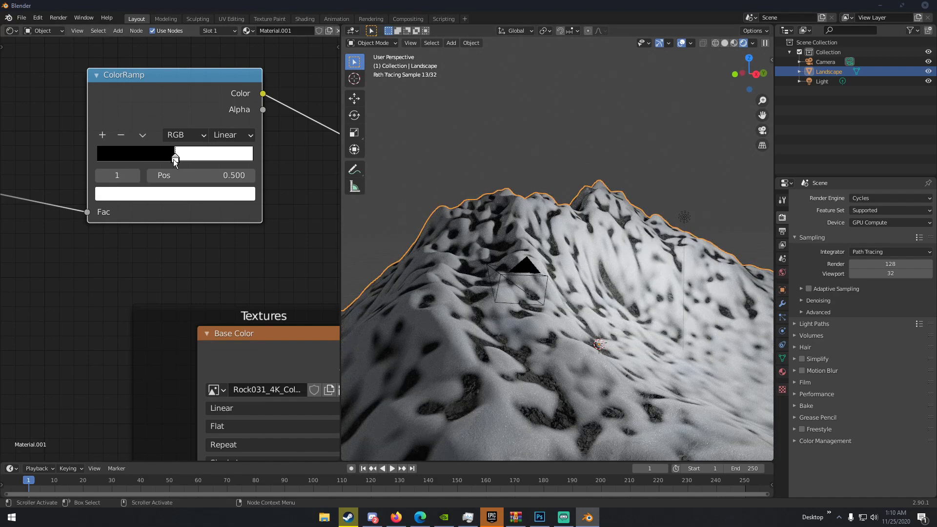
drag(173, 160, 175, 160)
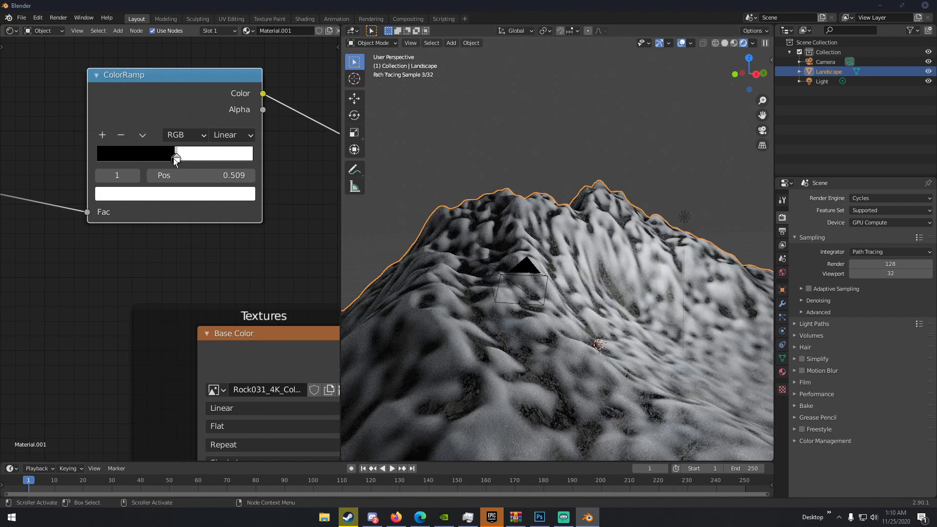
click(172, 159)
click(172, 158)
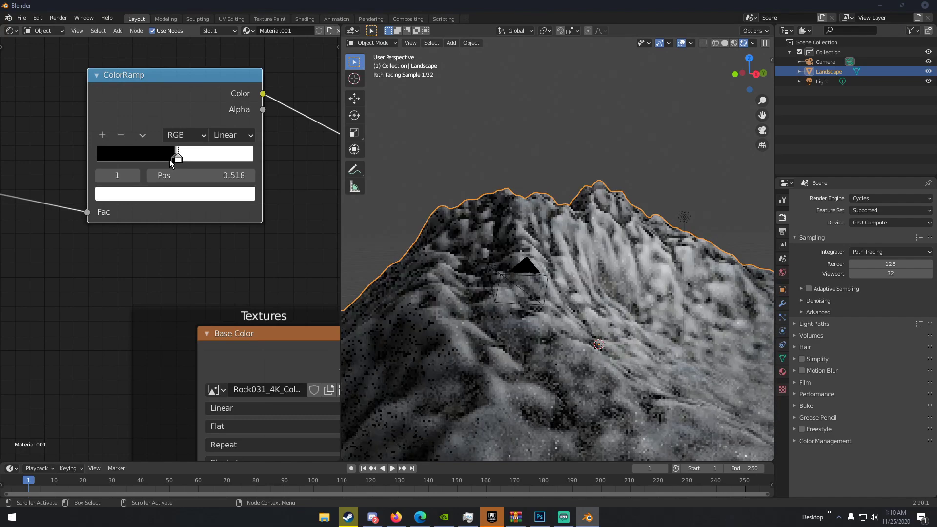
click(173, 160)
drag(173, 160, 181, 159)
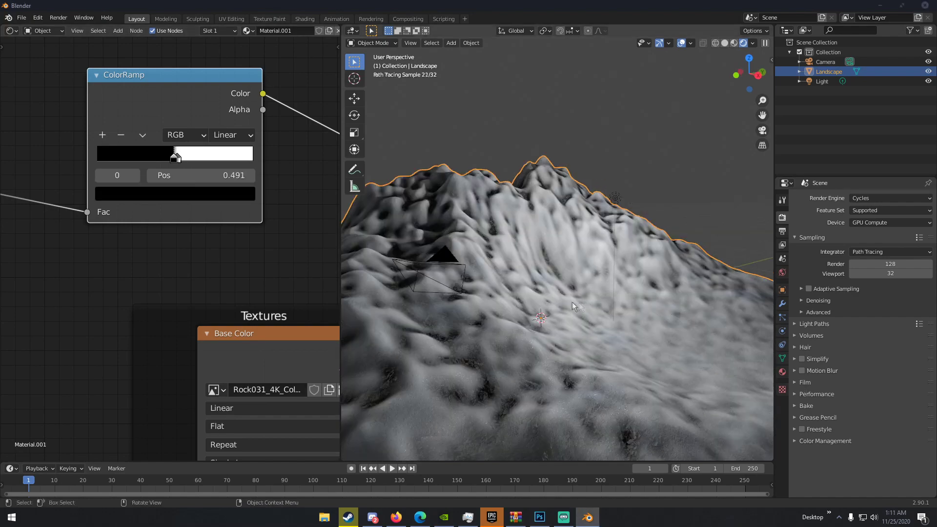
Shift the white stop to test snow coverage, settling near 0.491, and open the World properties
middle_drag(577, 301, 590, 310)
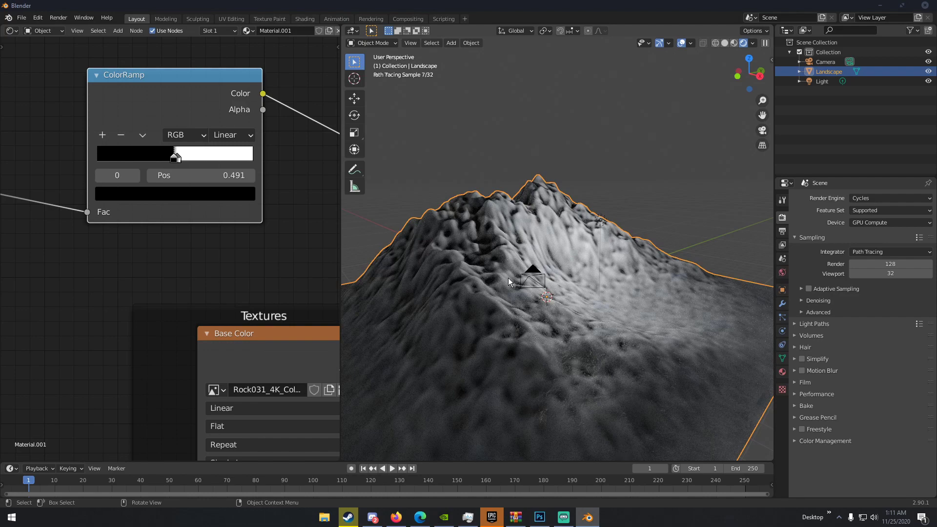
scroll(318, 238, down, 4)
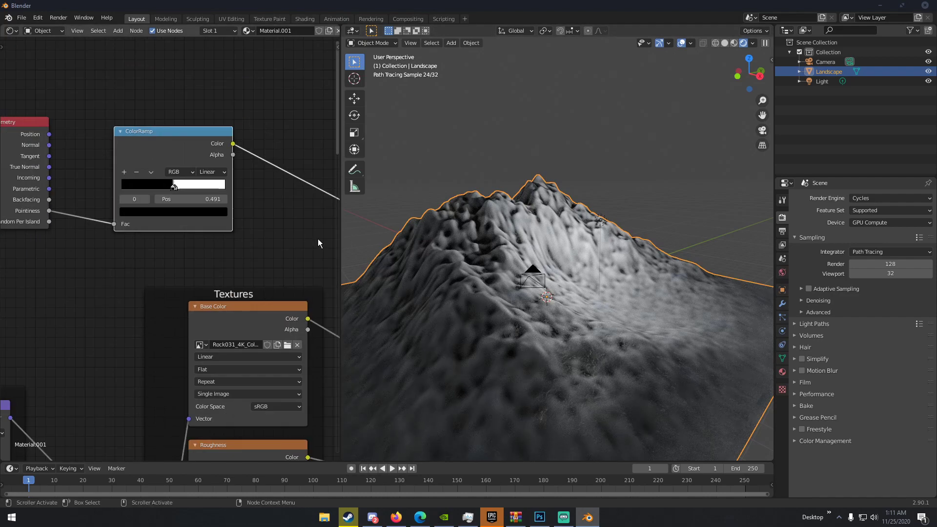
scroll(530, 260, down, 1)
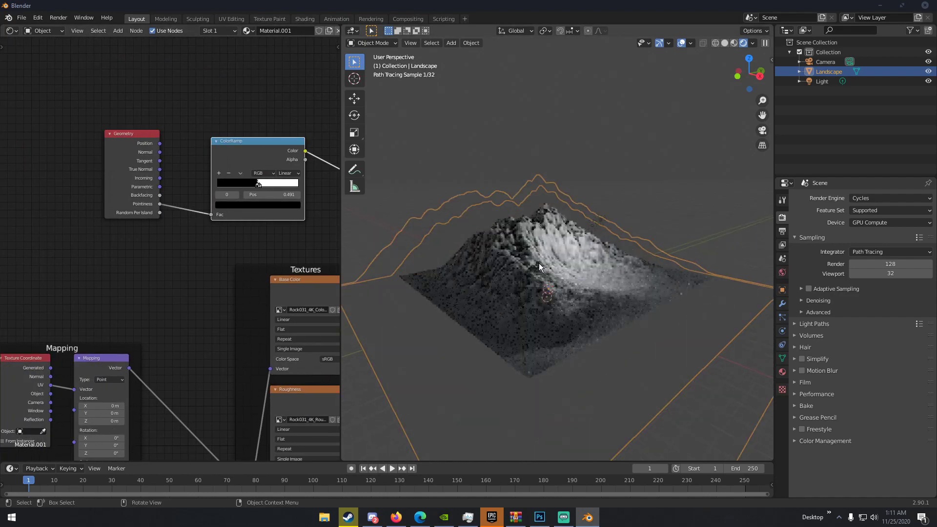
scroll(541, 266, up, 5)
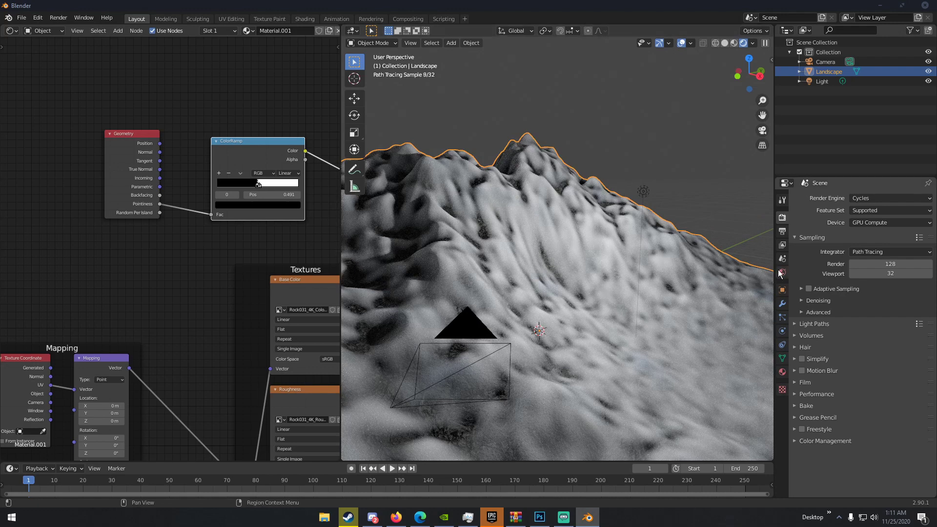
click(783, 273)
Delete the Light and set the world Color to a Nishita Sky Texture at 15° sun elevation
click(641, 197)
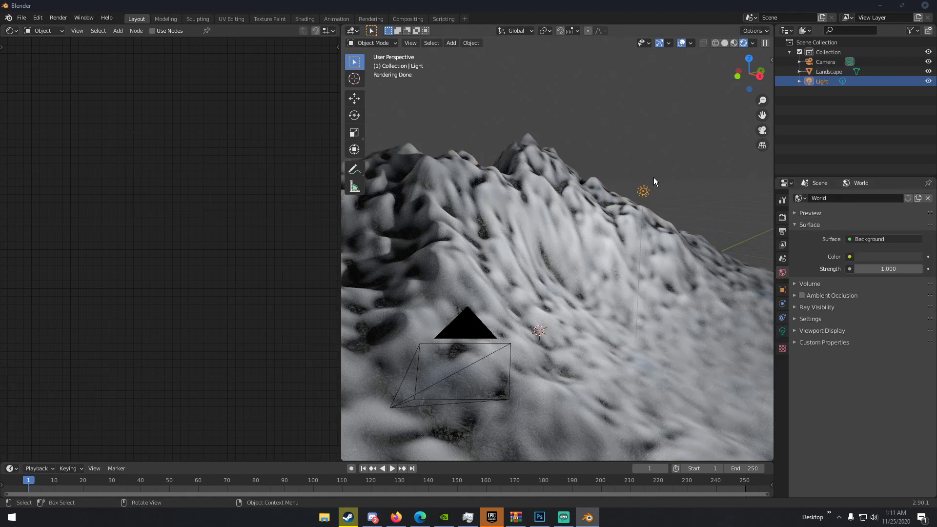
key(Delete)
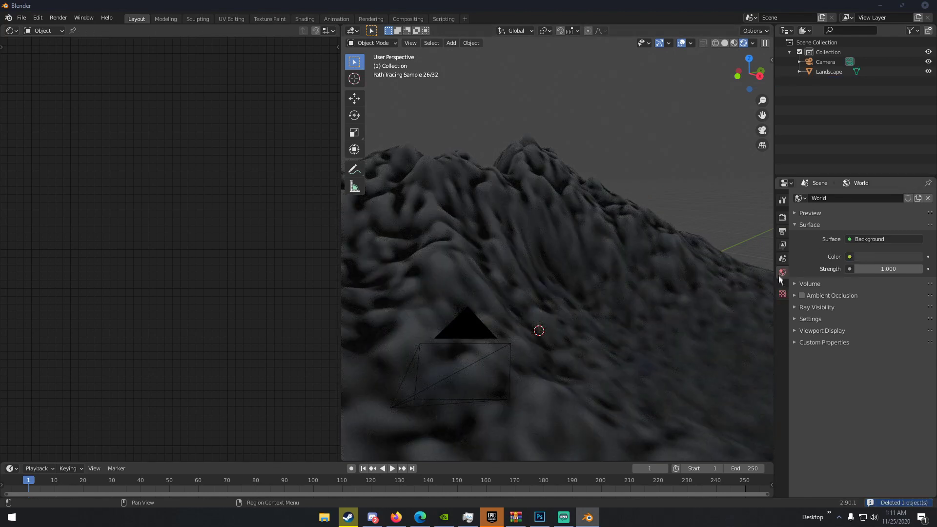
click(850, 258)
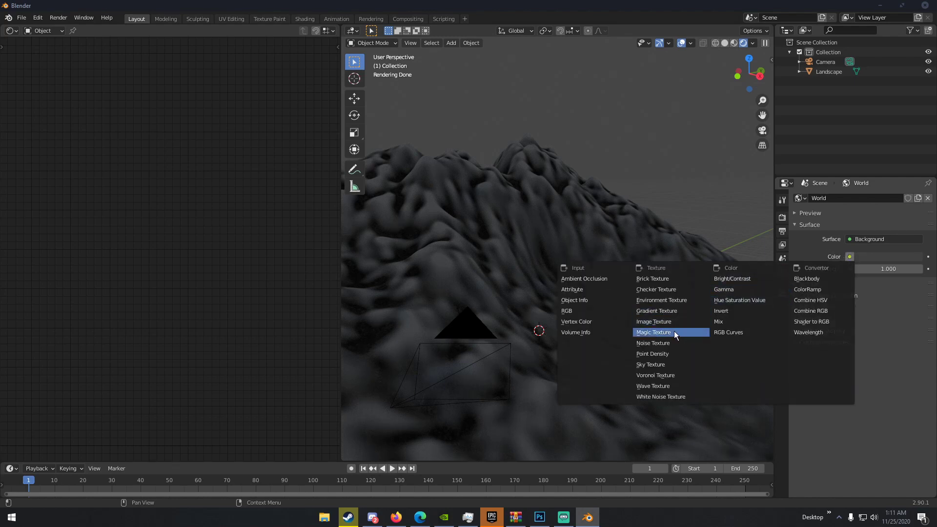
click(652, 366)
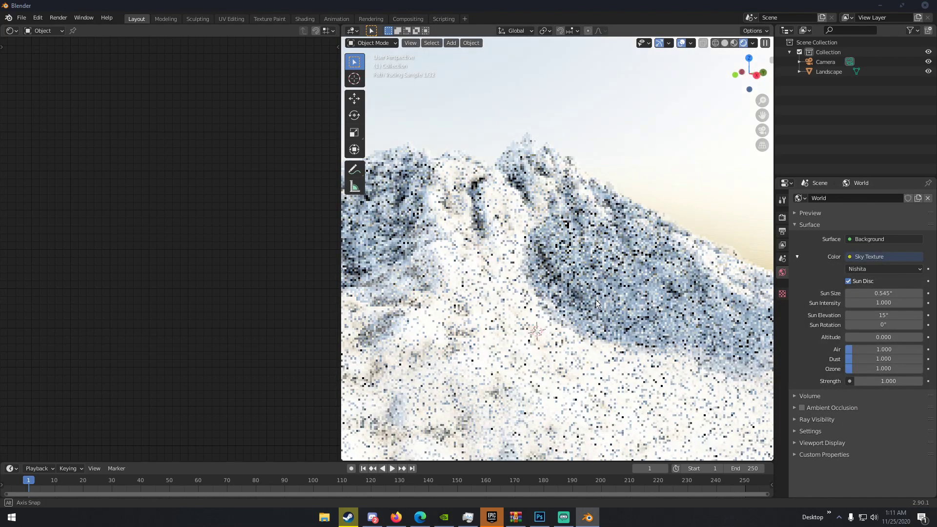
scroll(596, 297, down, 1)
mouse_move(596, 304)
middle_down()
mouse_move(585, 296)
mouse_move(606, 289)
middle_up()
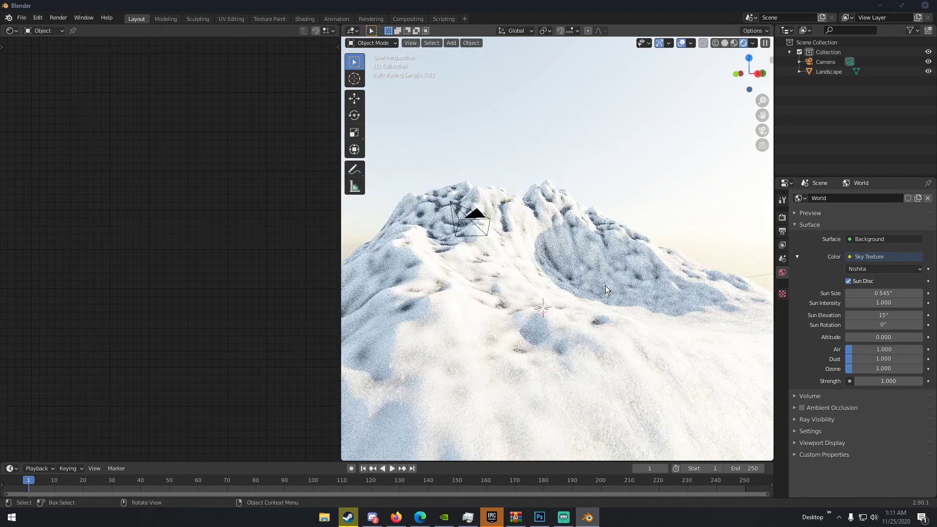
click(585, 225)
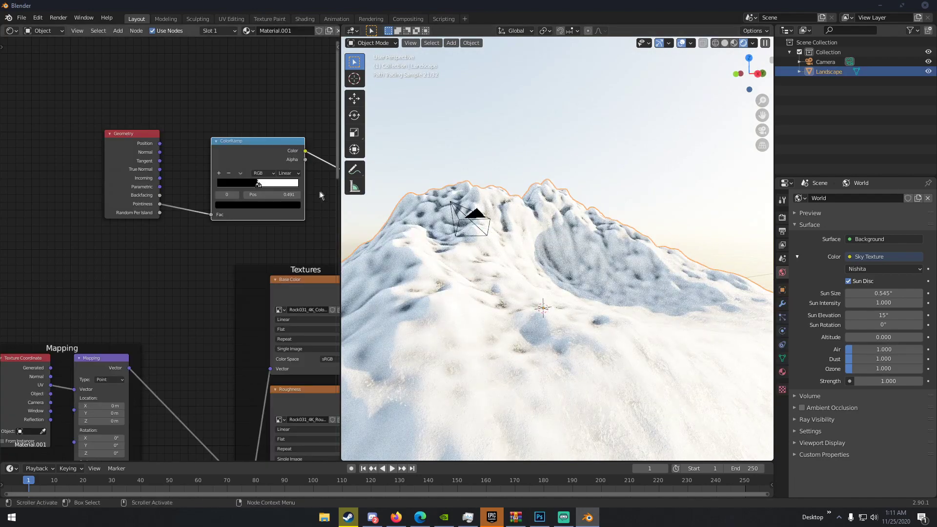
Slide the ColorRamp's white stop slightly left and its black stop slightly right
scroll(309, 197, up, 4)
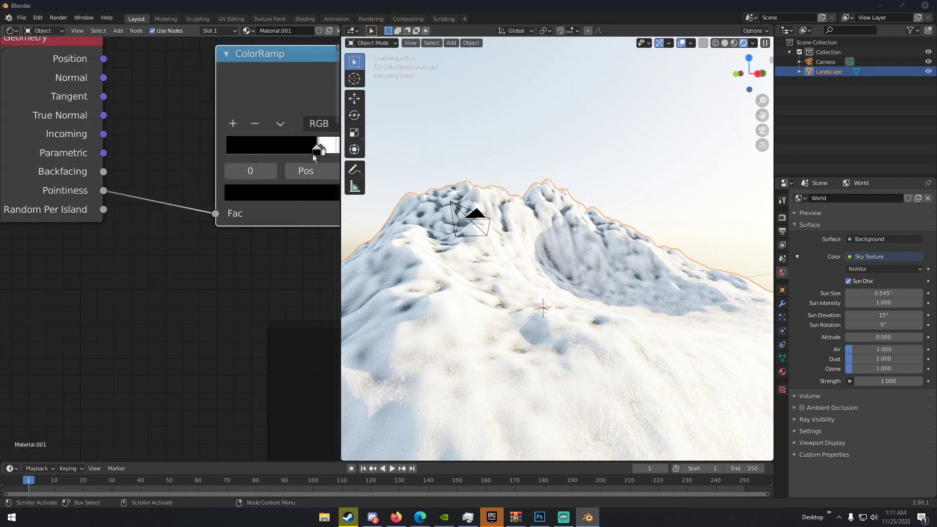
click(320, 154)
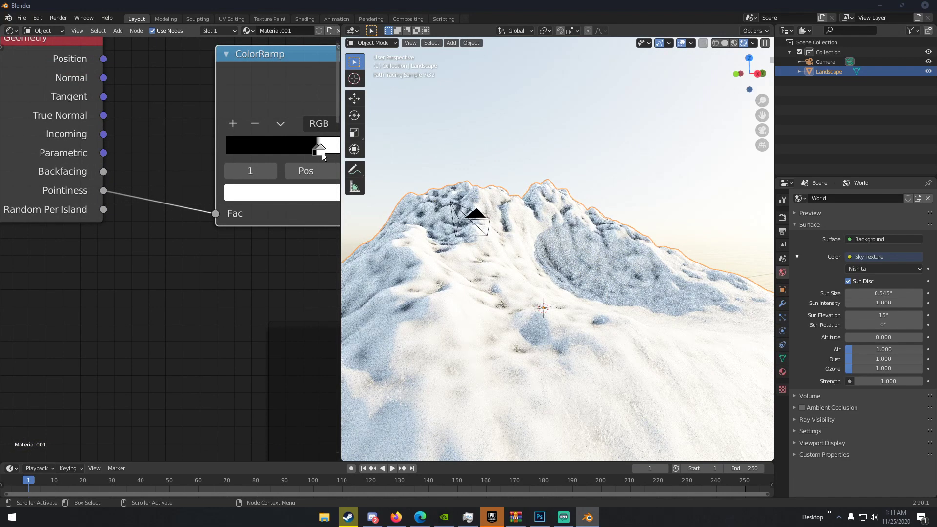
drag(322, 152, 316, 154)
click(317, 154)
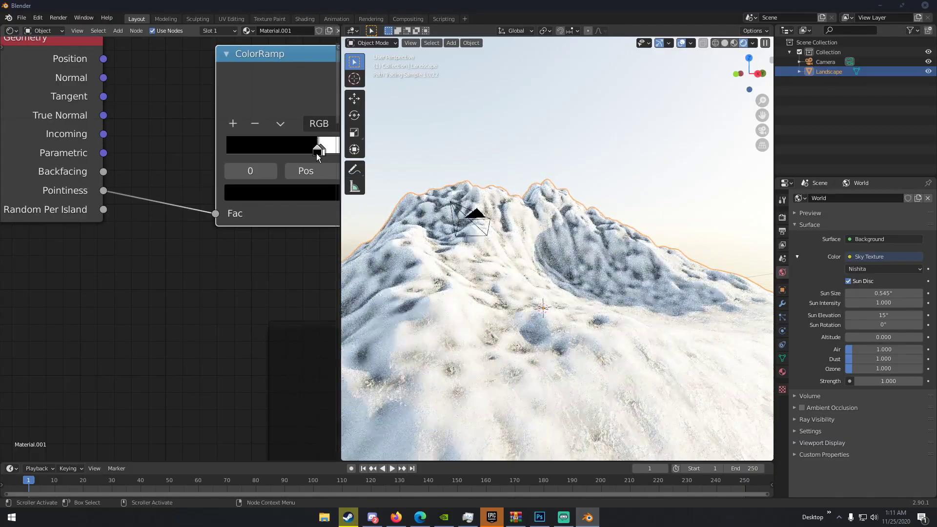
drag(316, 154, 319, 155)
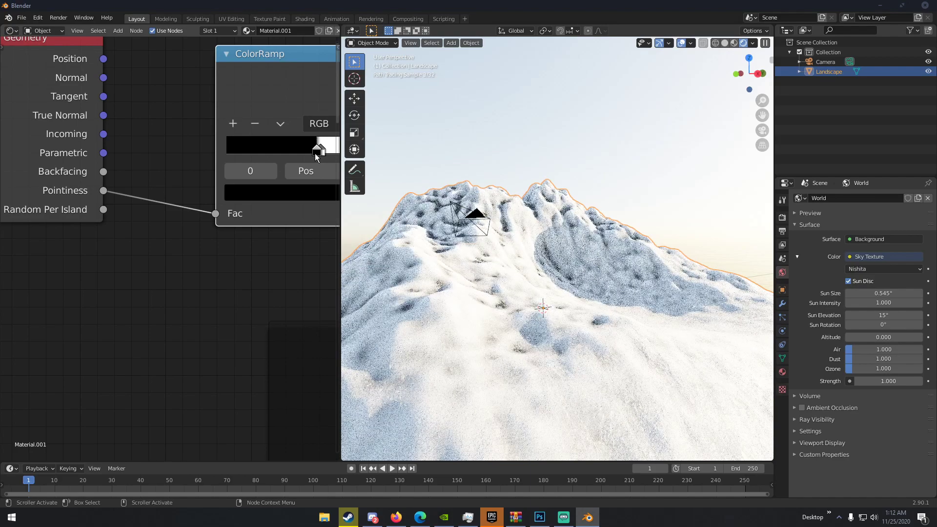
click(537, 176)
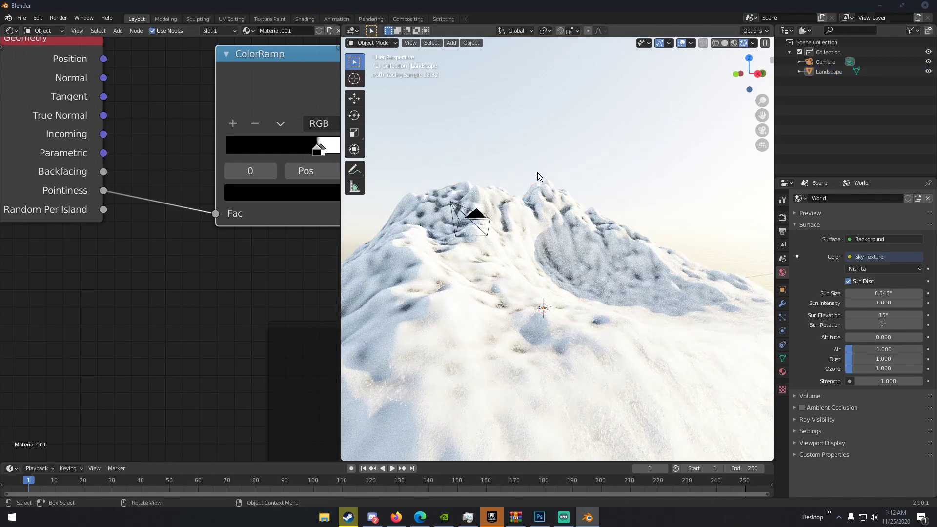
Switch to camera view and move the Camera to frame the snowy peak
mouse_move(537, 176)
middle_down()
mouse_move(531, 182)
mouse_move(540, 181)
middle_up()
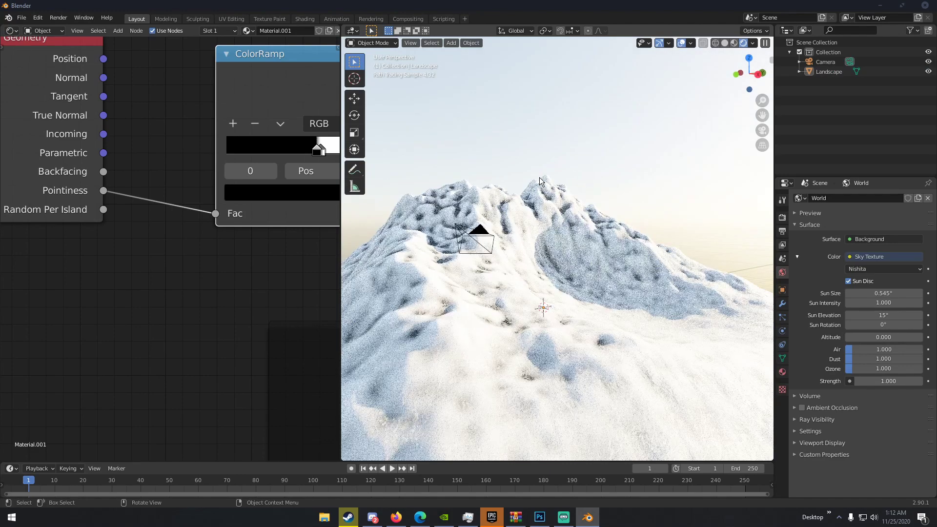
key(KP_0)
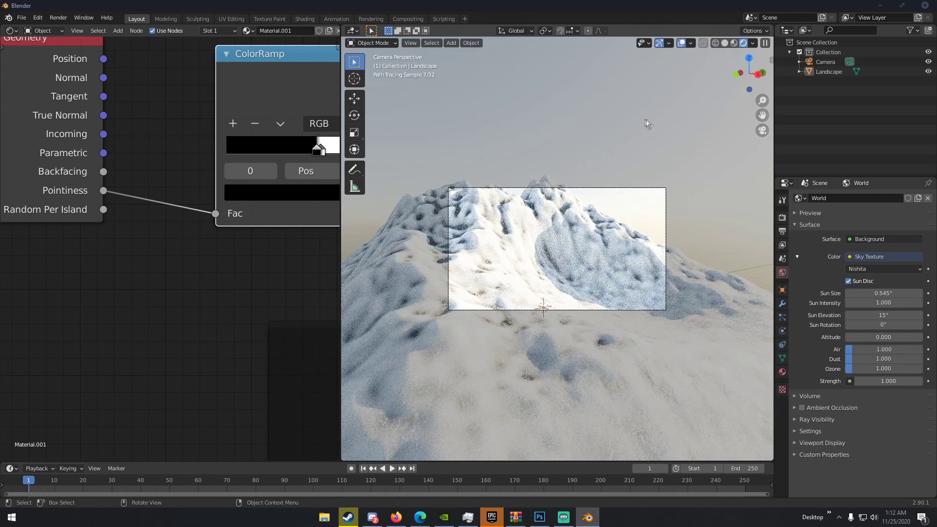
click(815, 61)
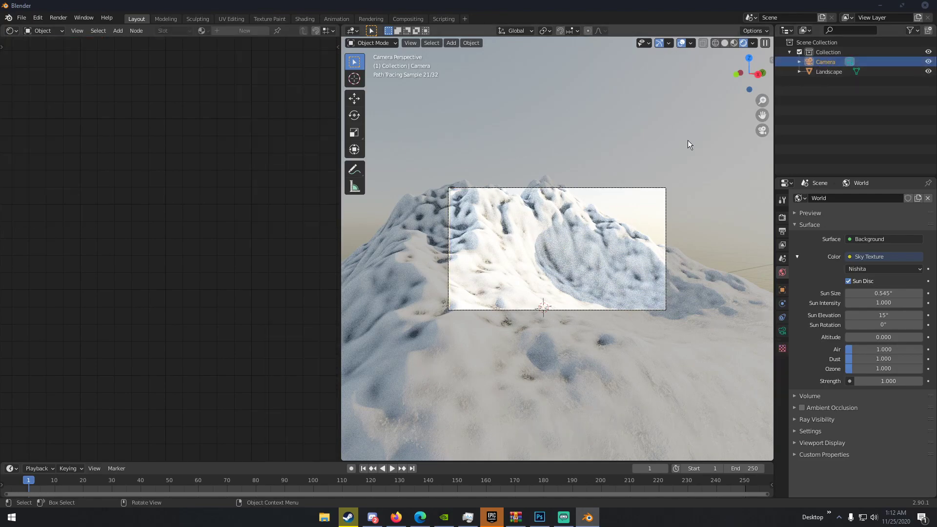
key(g)
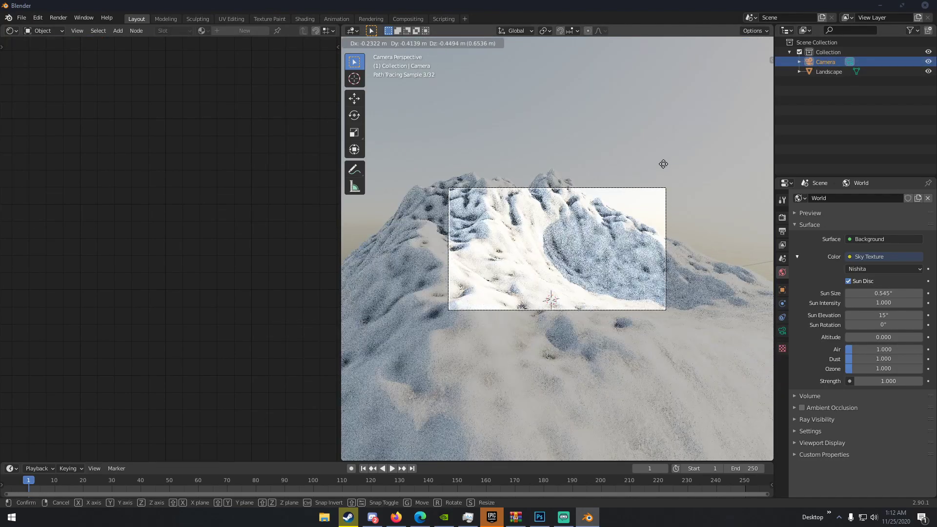
click(676, 175)
Lower the camera's focal length from 50 mm to 37 mm
click(782, 331)
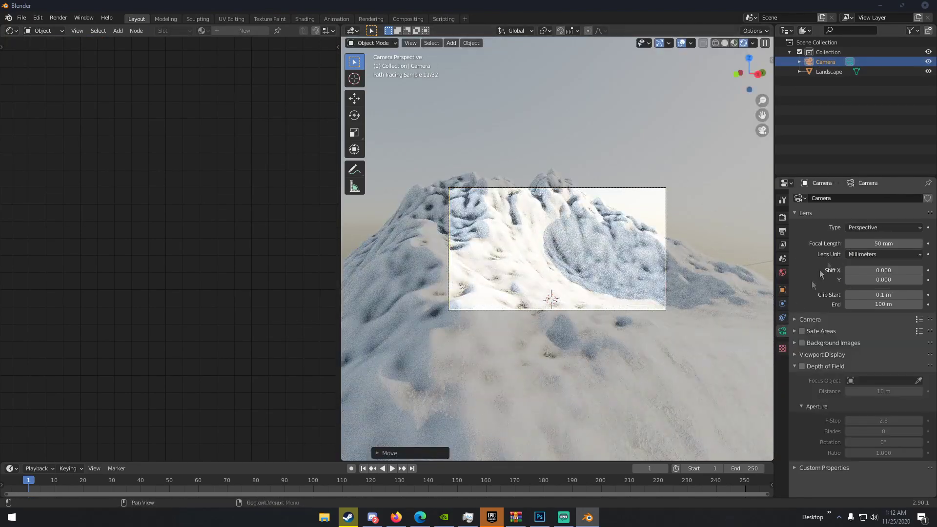
mouse_move(882, 245)
mouse_down()
mouse_move(828, 244)
mouse_move(879, 244)
mouse_up()
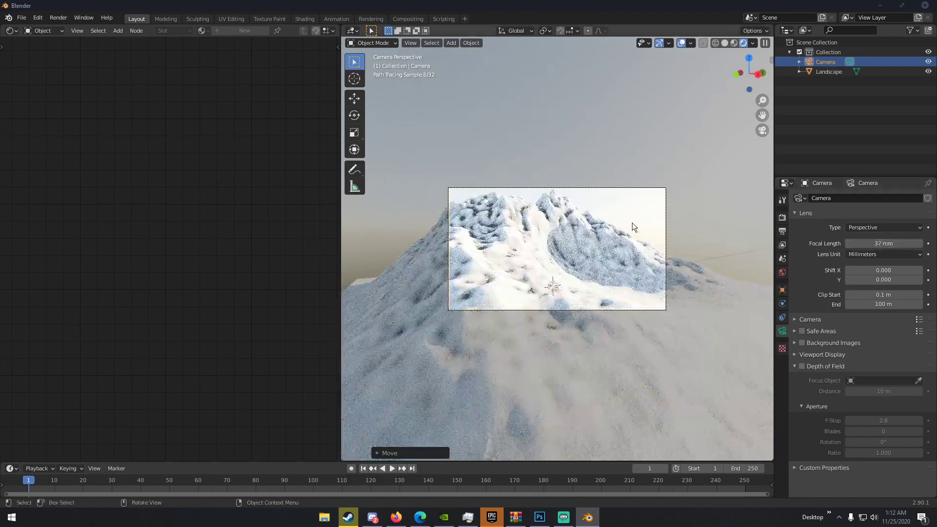
scroll(632, 223, up, 2)
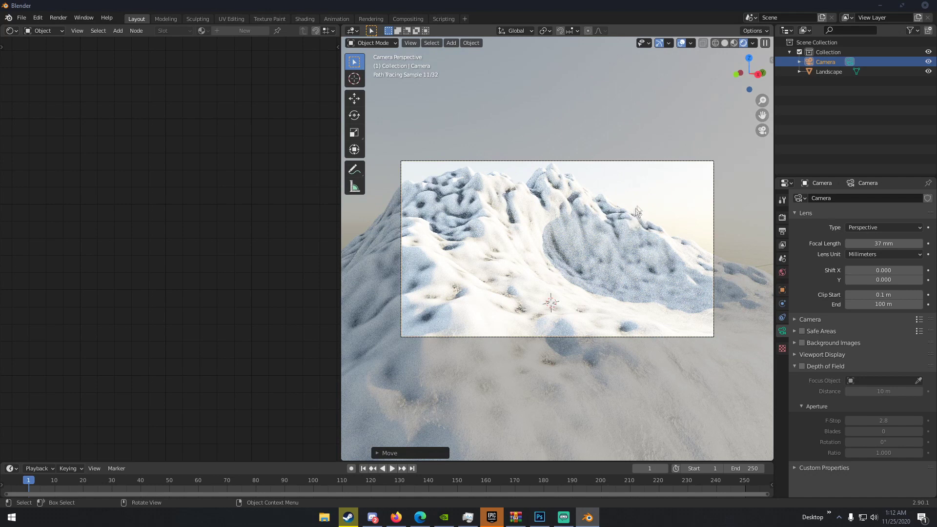